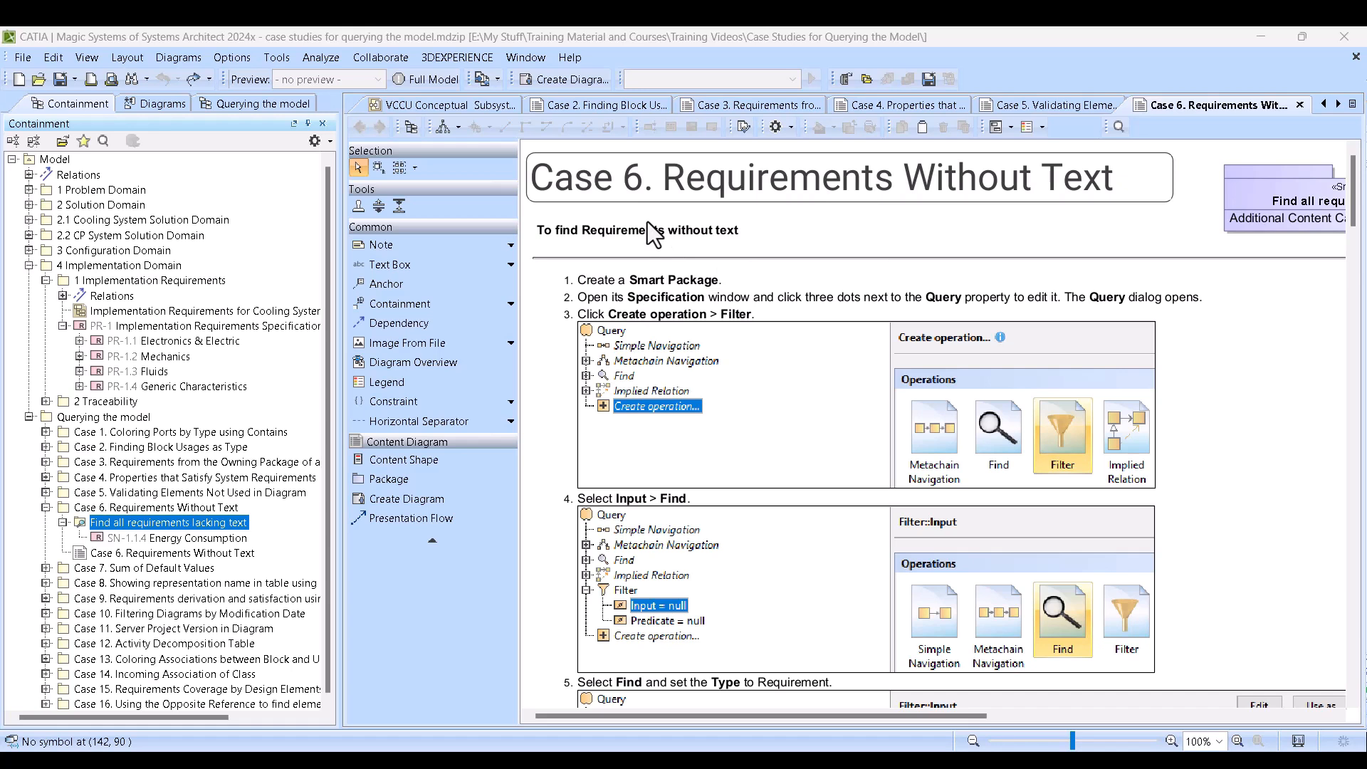
Inspect the Text property in the specification of the PR-1.1 Electronics & Electric requirement, close it and collapse PR-1.
{"action": "left_click", "coordinate": [138, 535]}
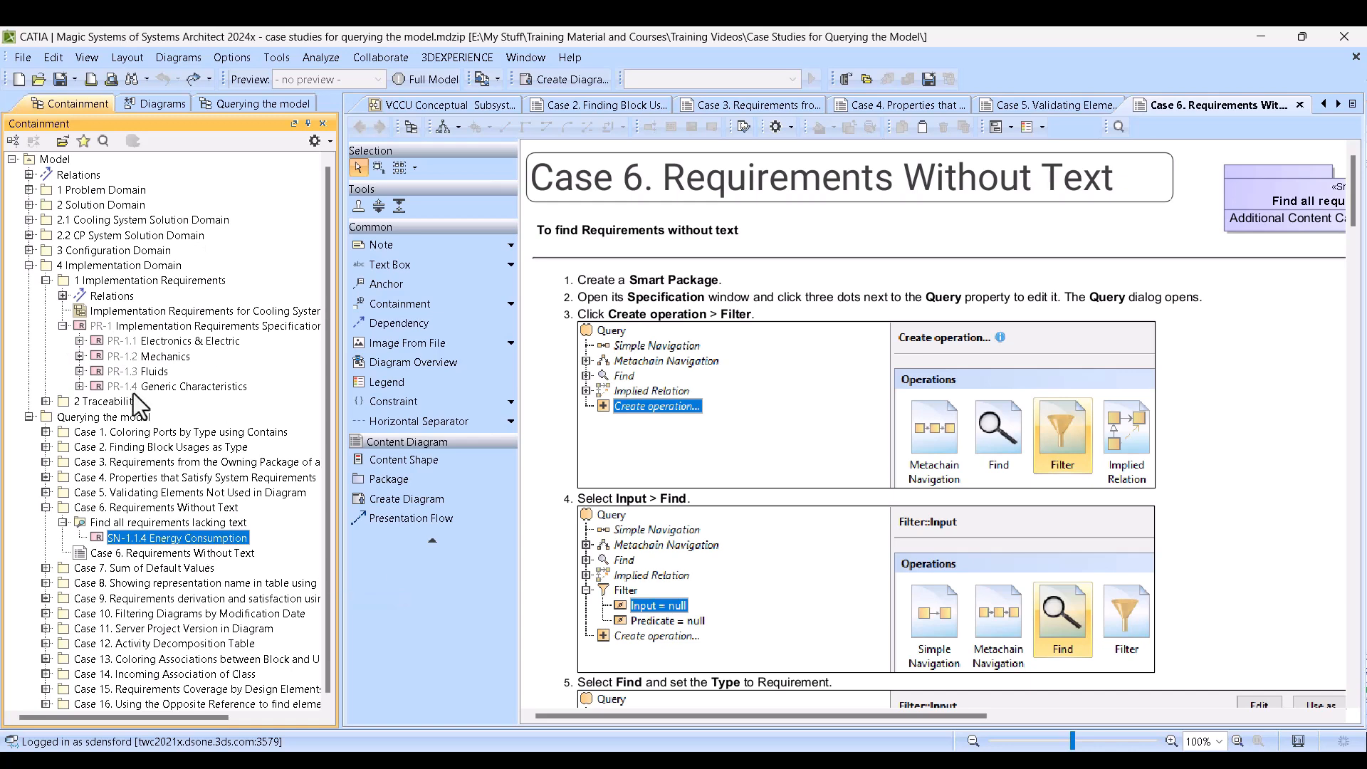
{"action": "left_click", "coordinate": [80, 340]}
{"action": "left_click", "coordinate": [114, 340]}
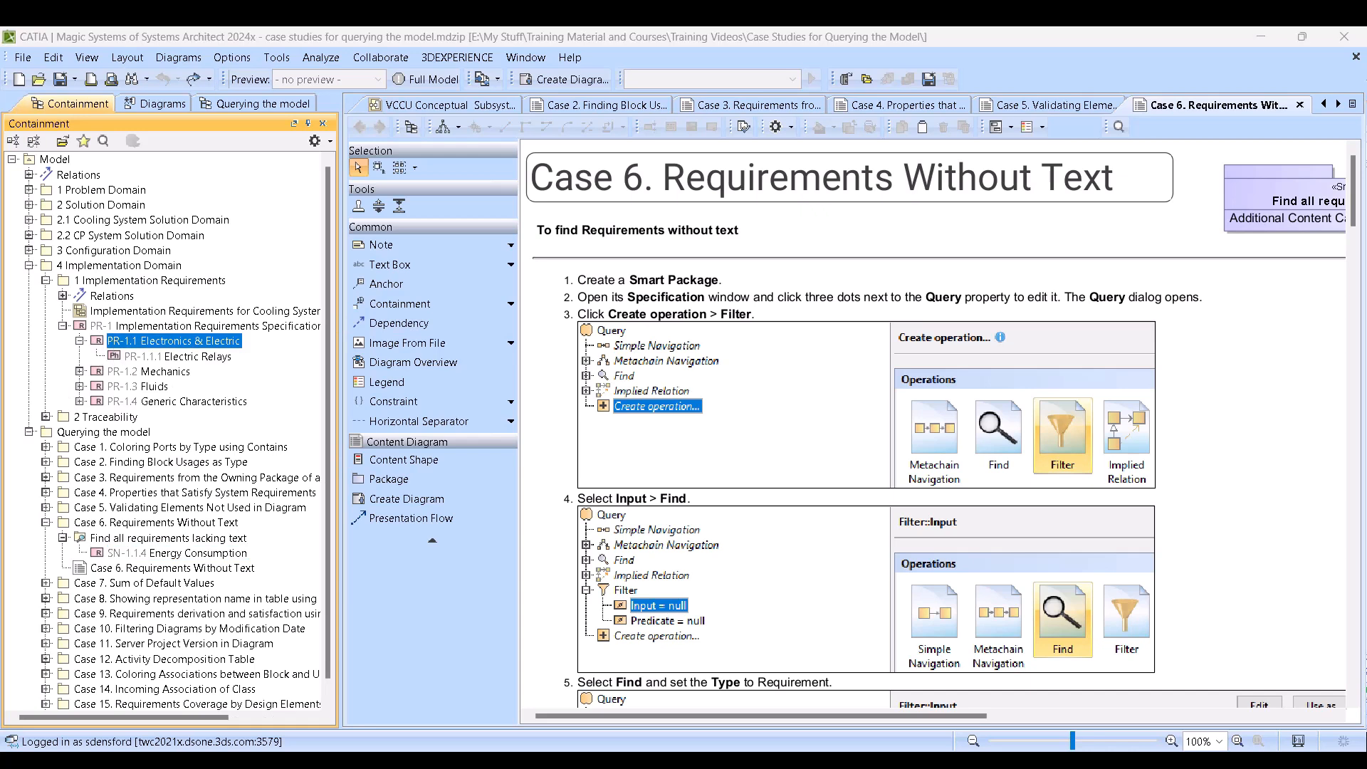
{"action": "left_click_drag", "start_coordinate": [692, 58], "coordinate": [1046, 143]}
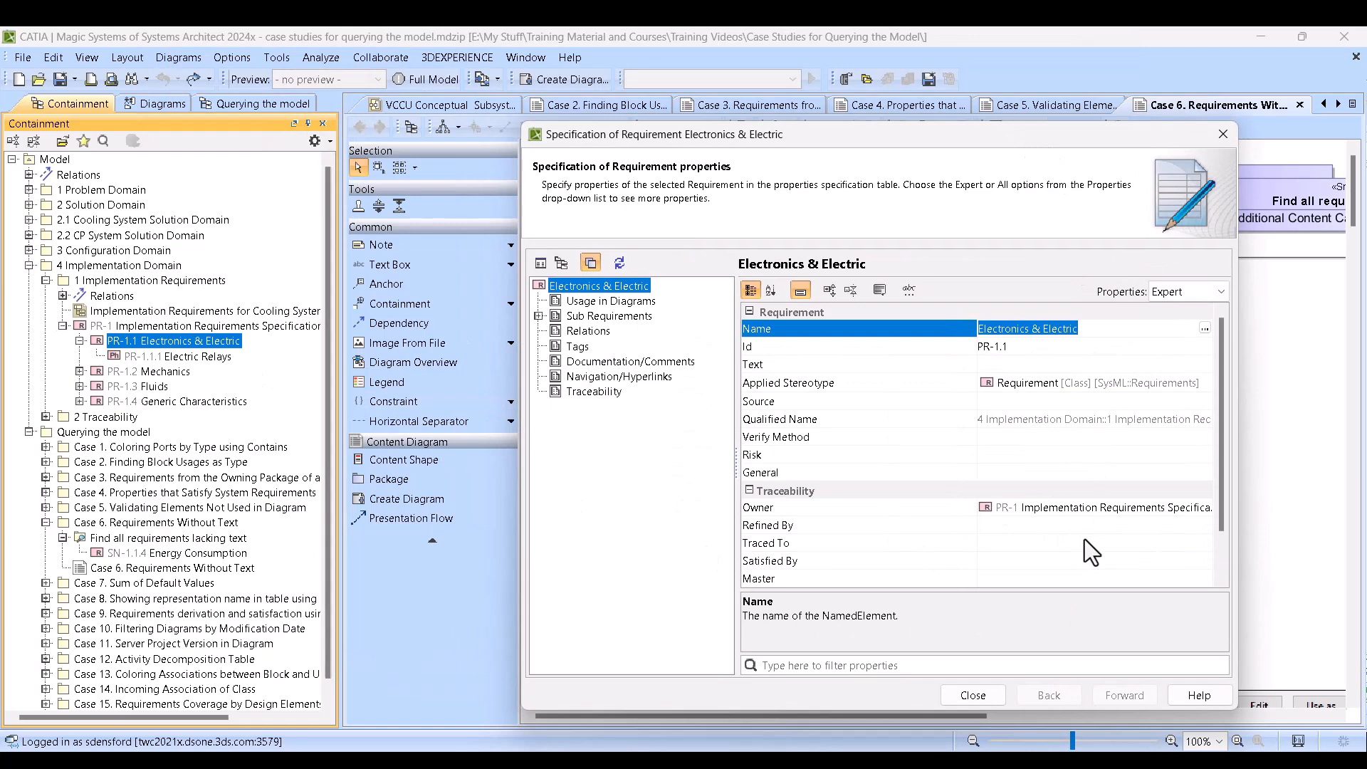
{"action": "left_click", "coordinate": [1030, 364]}
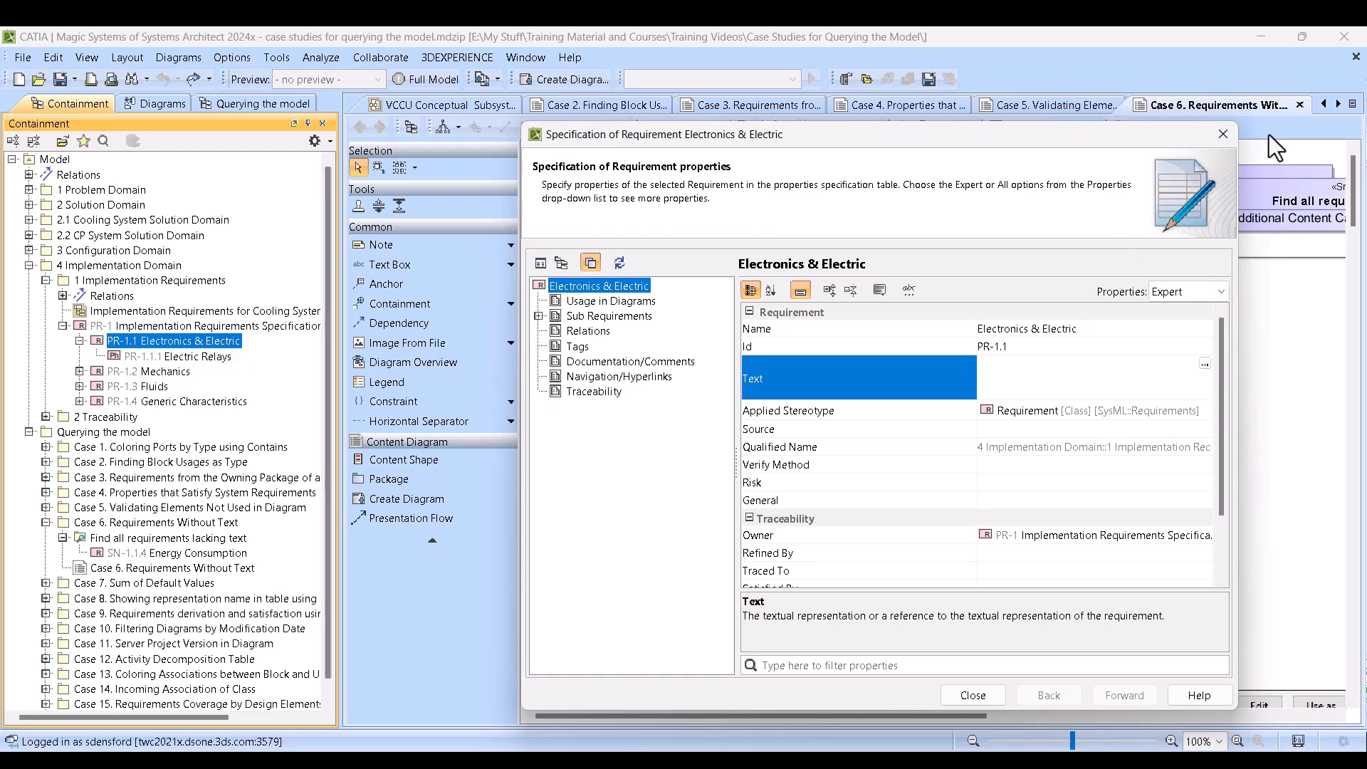
{"action": "left_click", "coordinate": [1226, 133]}
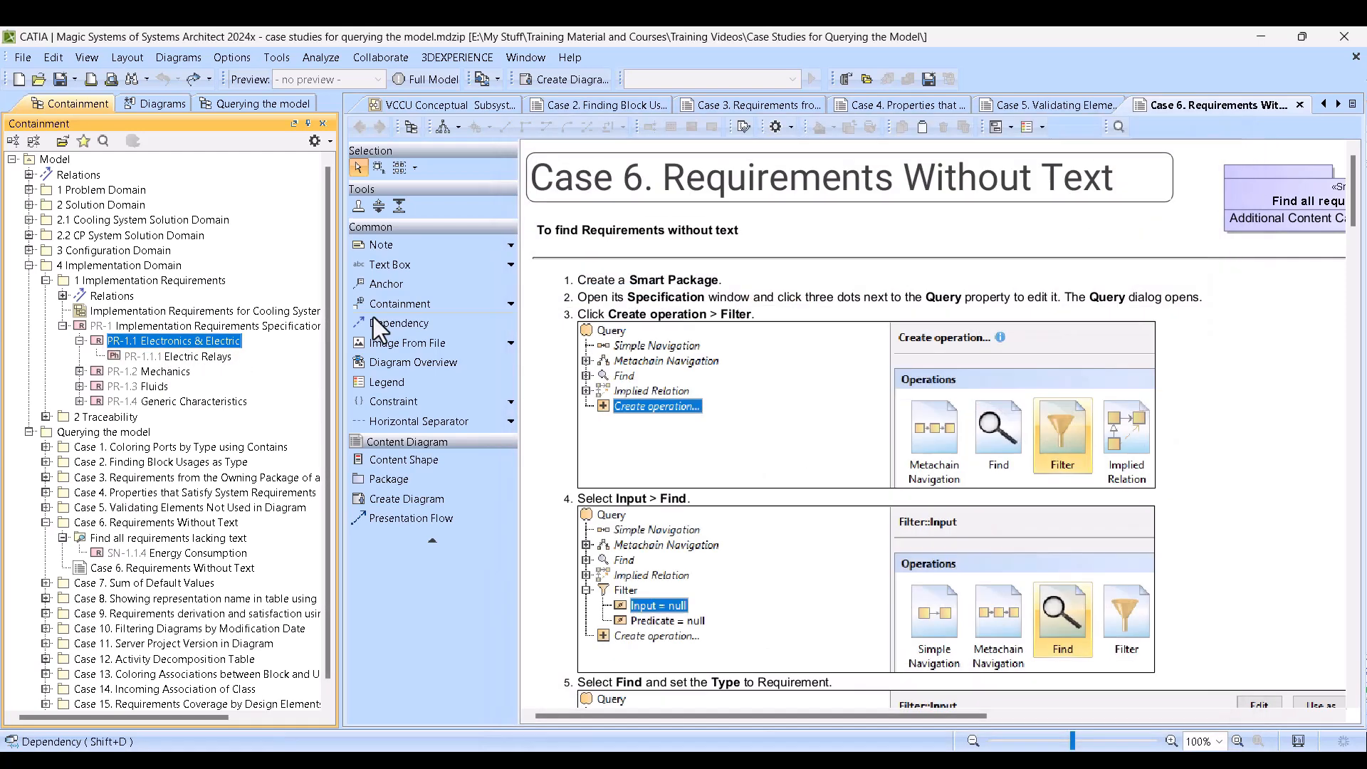
{"action": "left_click", "coordinate": [62, 326]}
Read the Case 6 instructions from creating the Smart Package through the filter's input, predicate and condition reset.
{"action": "left_click", "coordinate": [1224, 356]}
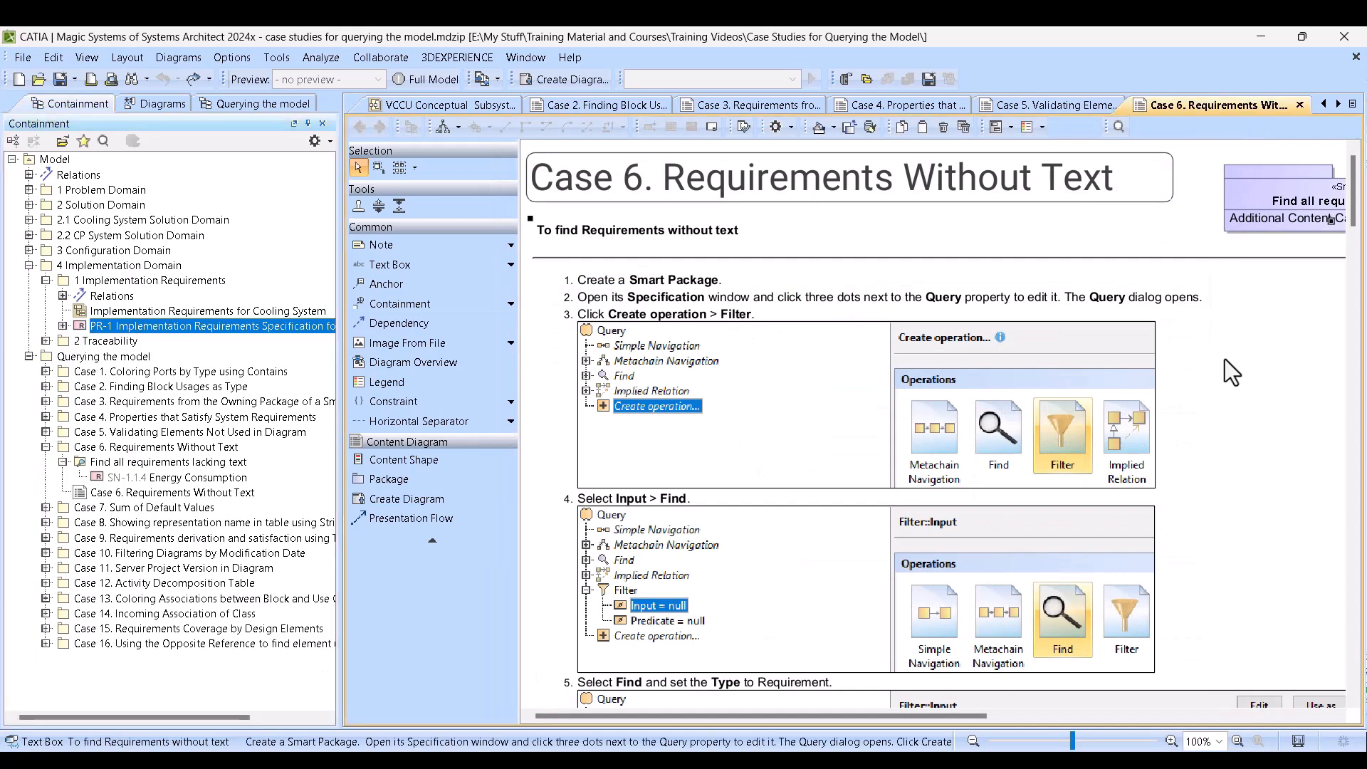
{"action": "double_click", "coordinate": [1224, 359]}
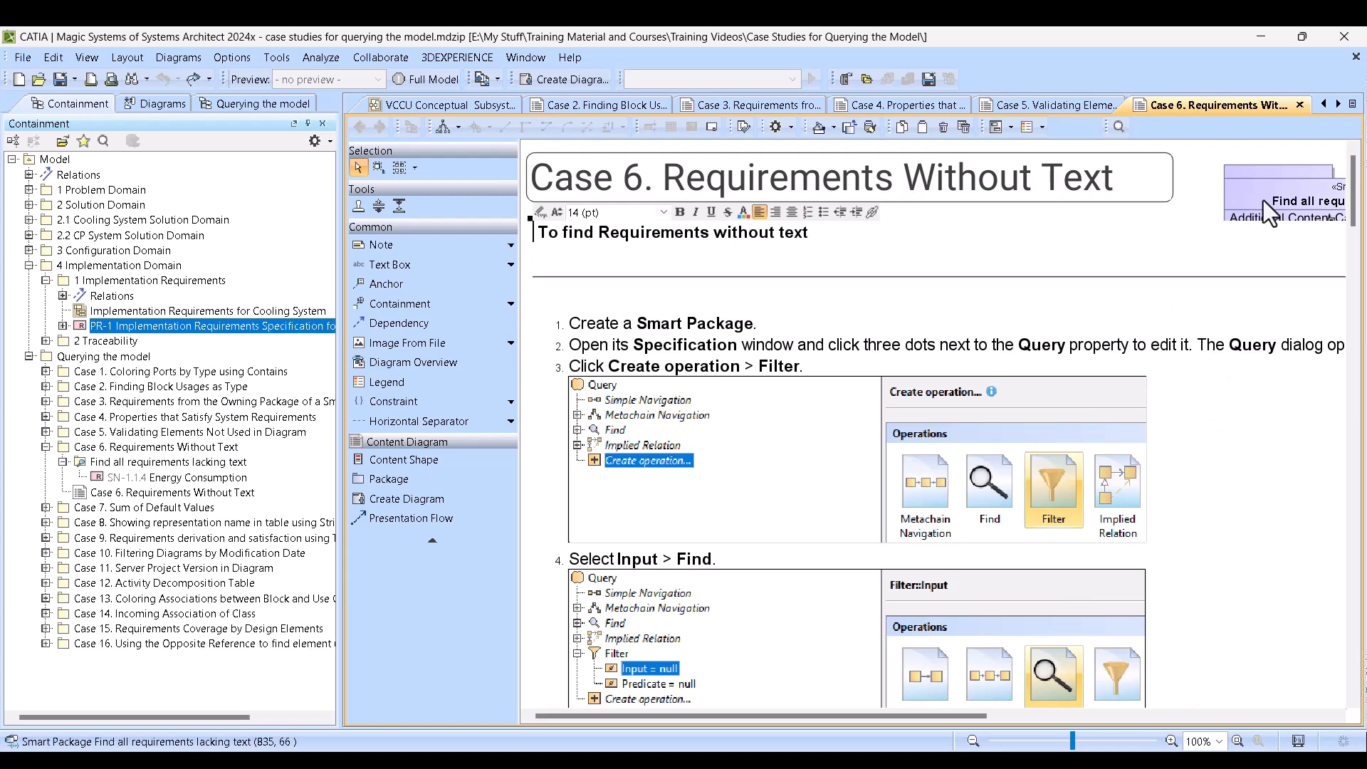
{"action": "left_click", "coordinate": [211, 430]}
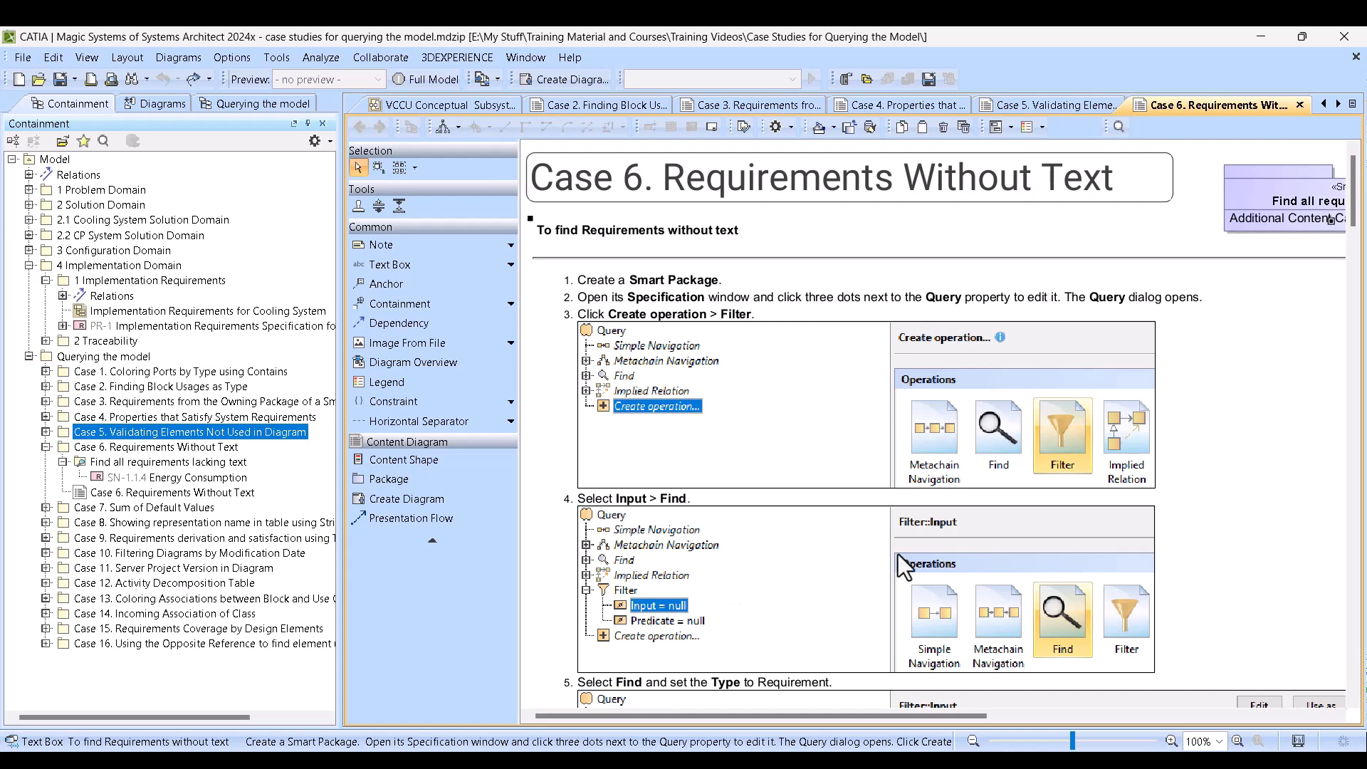
{"action": "scroll", "coordinate": [1082, 564], "scroll_direction": "down", "scroll_amount": 1}
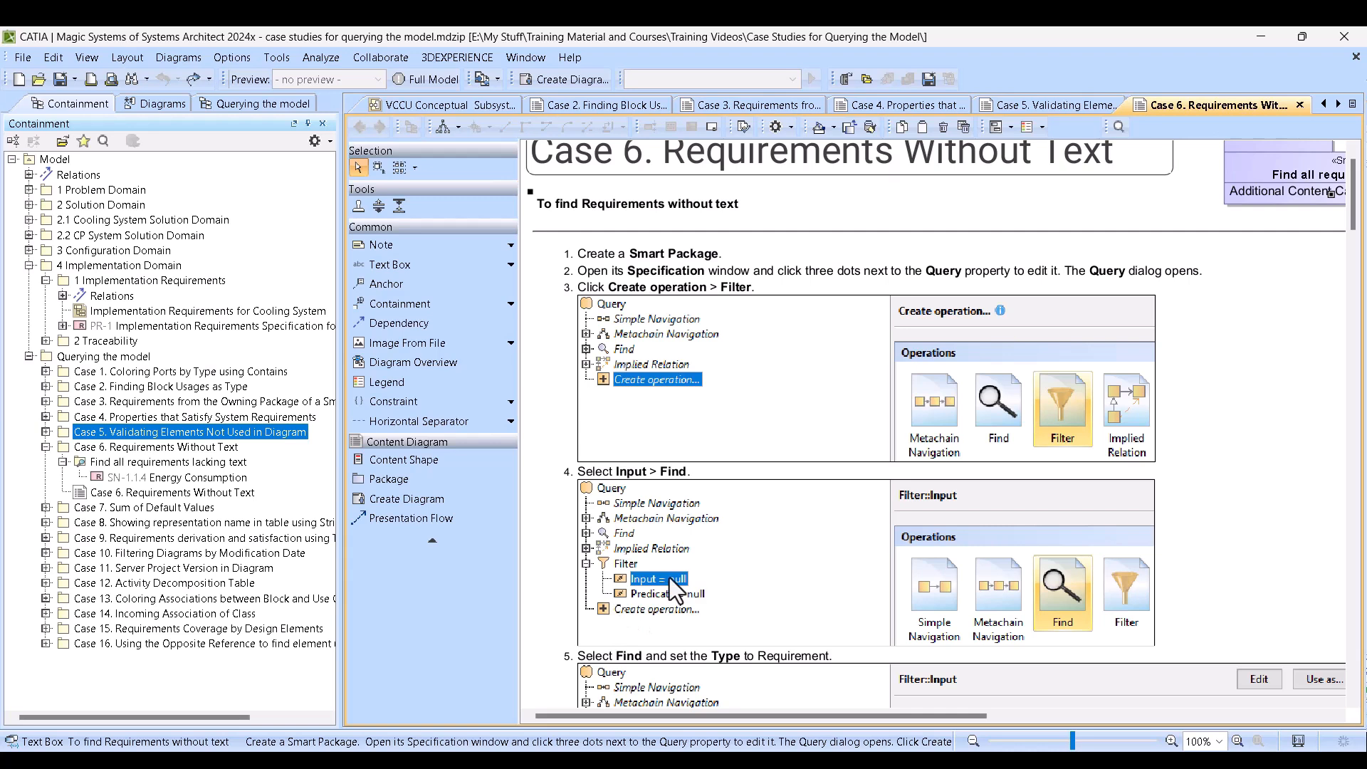
{"action": "scroll", "coordinate": [826, 579], "scroll_direction": "down", "scroll_amount": 5}
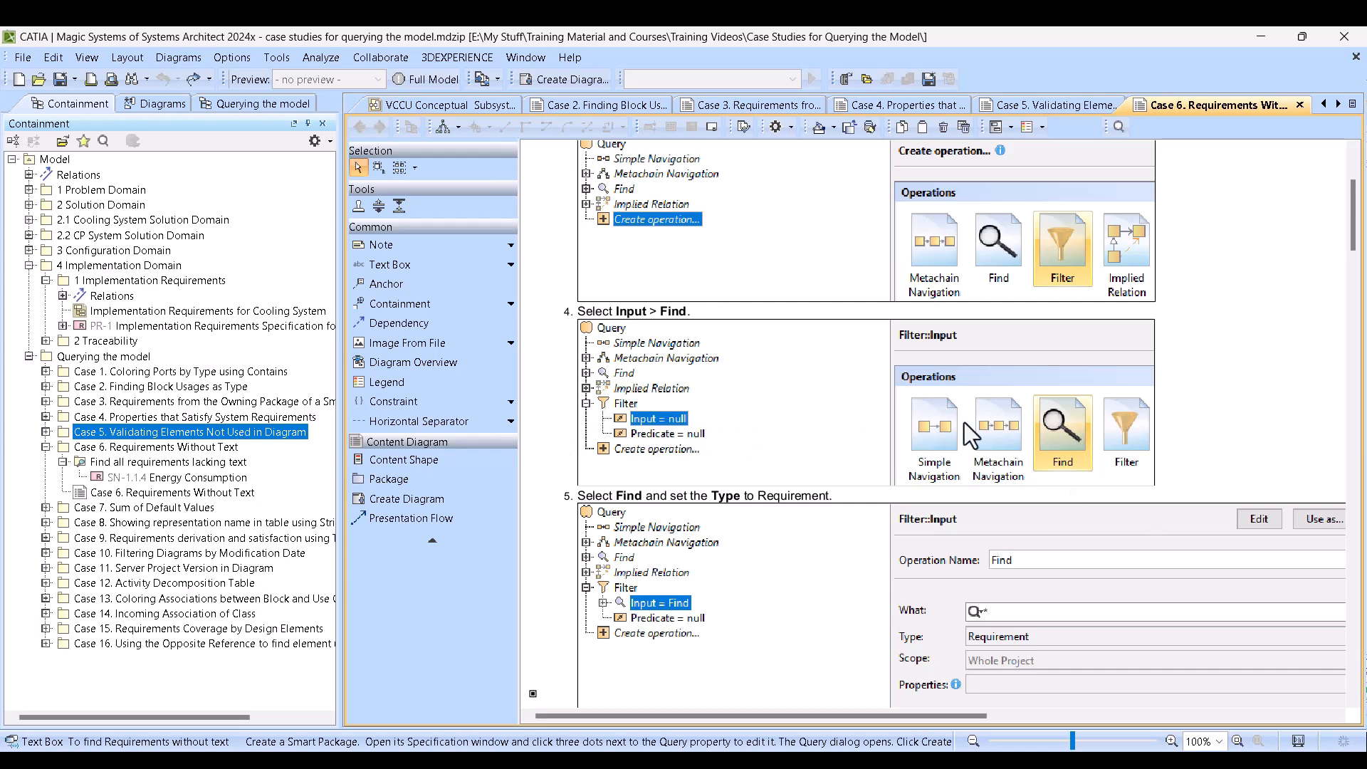
{"action": "scroll", "coordinate": [971, 426], "scroll_direction": "down", "scroll_amount": 3}
{"action": "scroll", "coordinate": [797, 491], "scroll_direction": "down", "scroll_amount": 3}
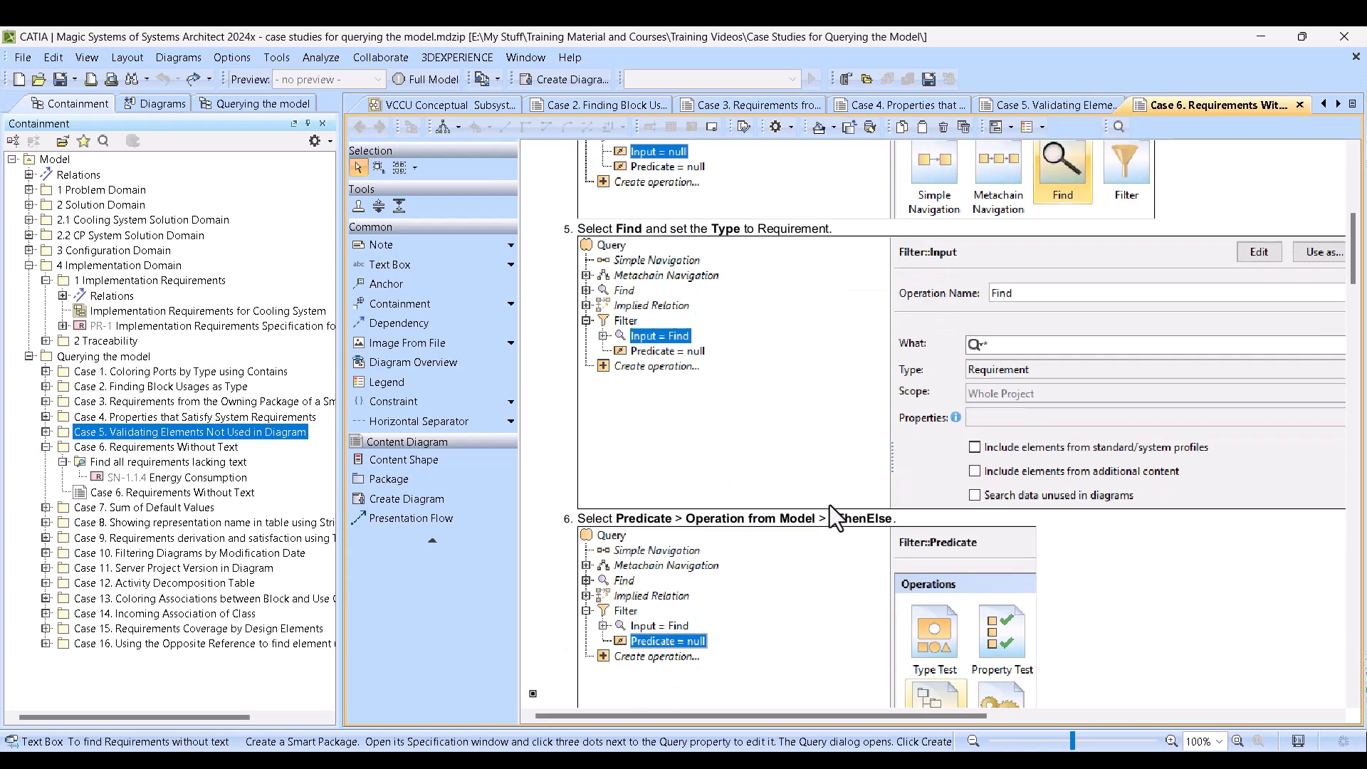
{"action": "scroll", "coordinate": [1237, 428], "scroll_direction": "down", "scroll_amount": 2}
{"action": "scroll", "coordinate": [1243, 430], "scroll_direction": "down", "scroll_amount": 2}
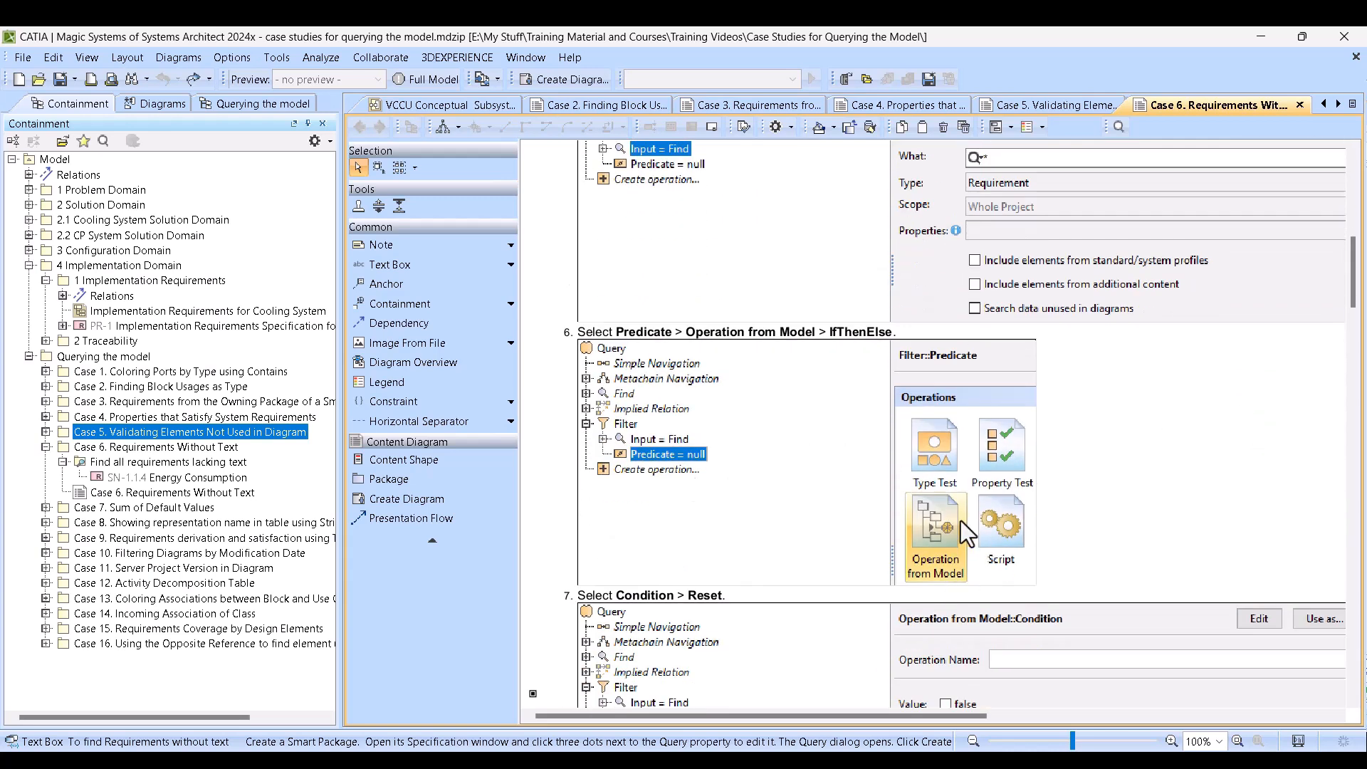
{"action": "scroll", "coordinate": [1224, 410], "scroll_direction": "down", "scroll_amount": 4}
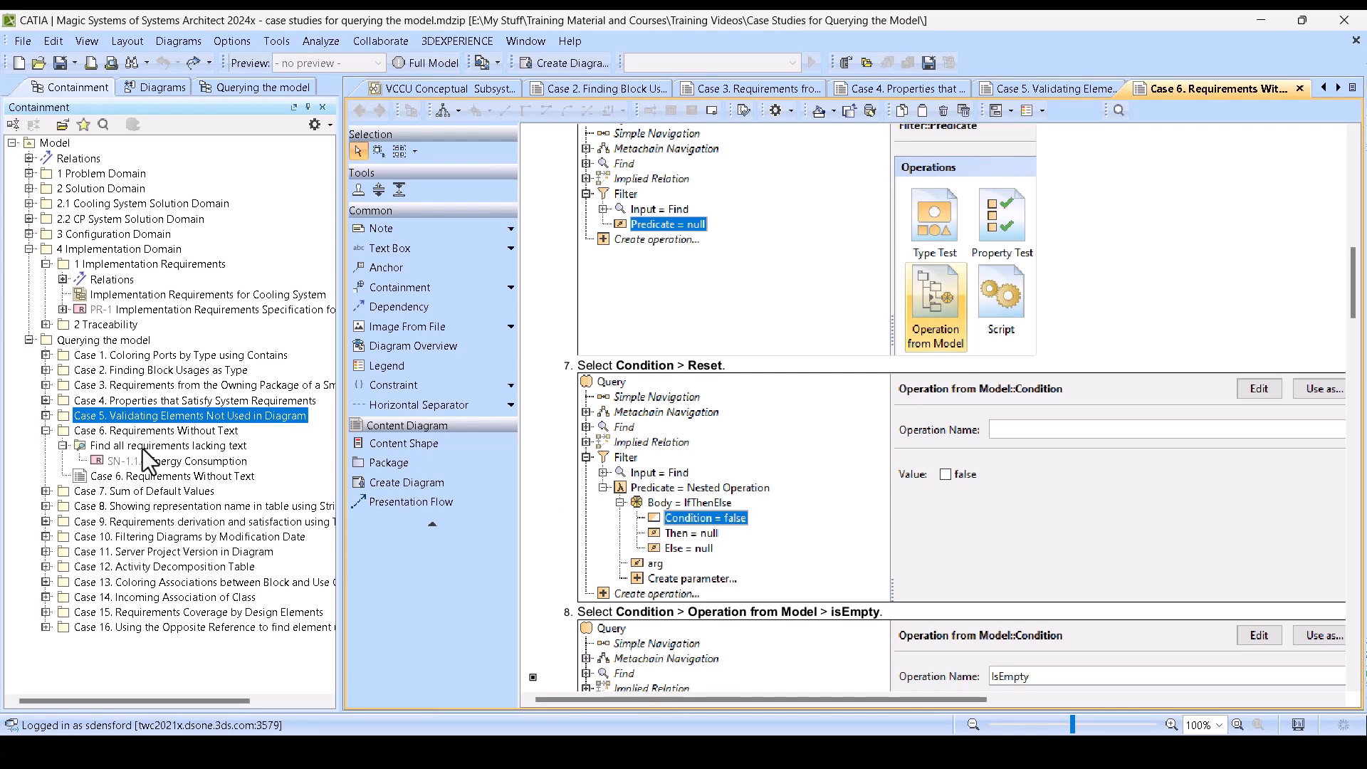
Examine the Filter's input and nested predicate in the query of the Find all requirements lacking text smart package.
{"action": "right_click", "coordinate": [147, 461]}
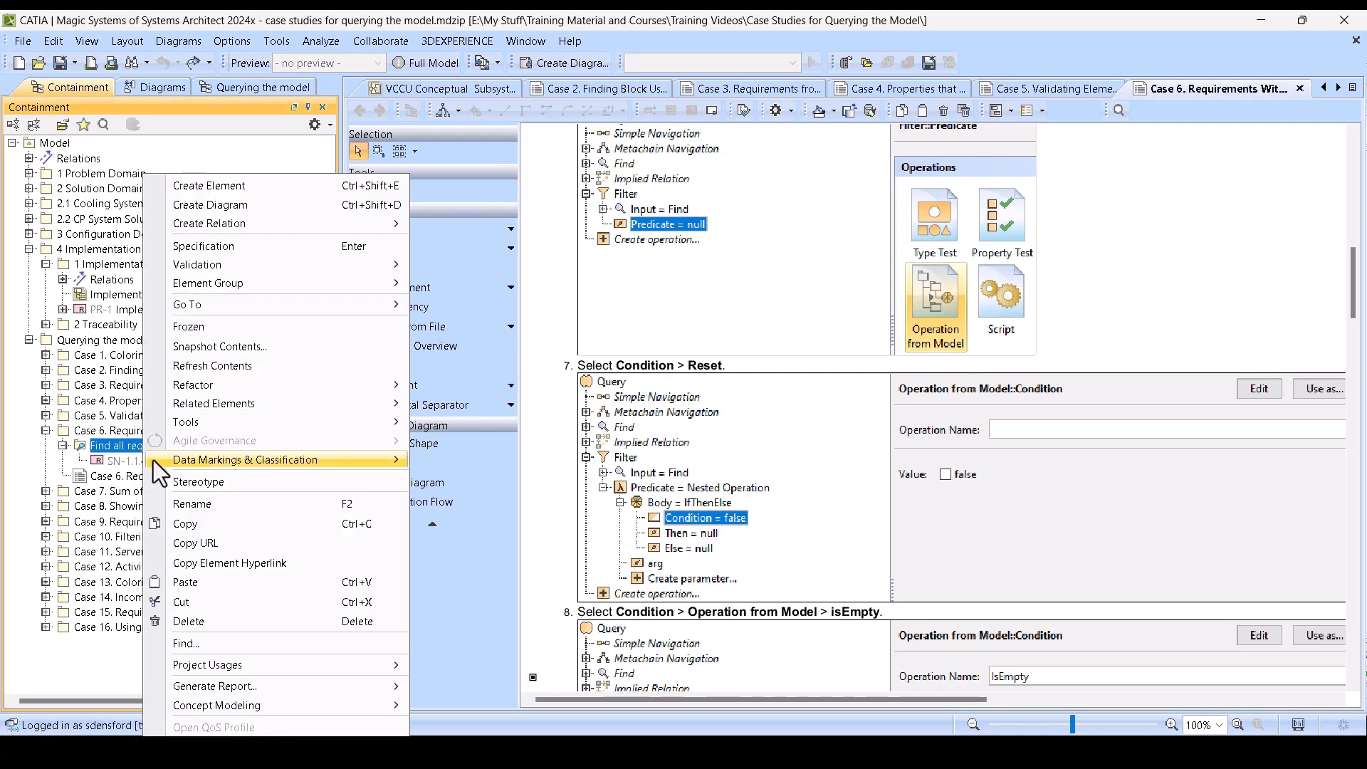
{"action": "left_click", "coordinate": [254, 250]}
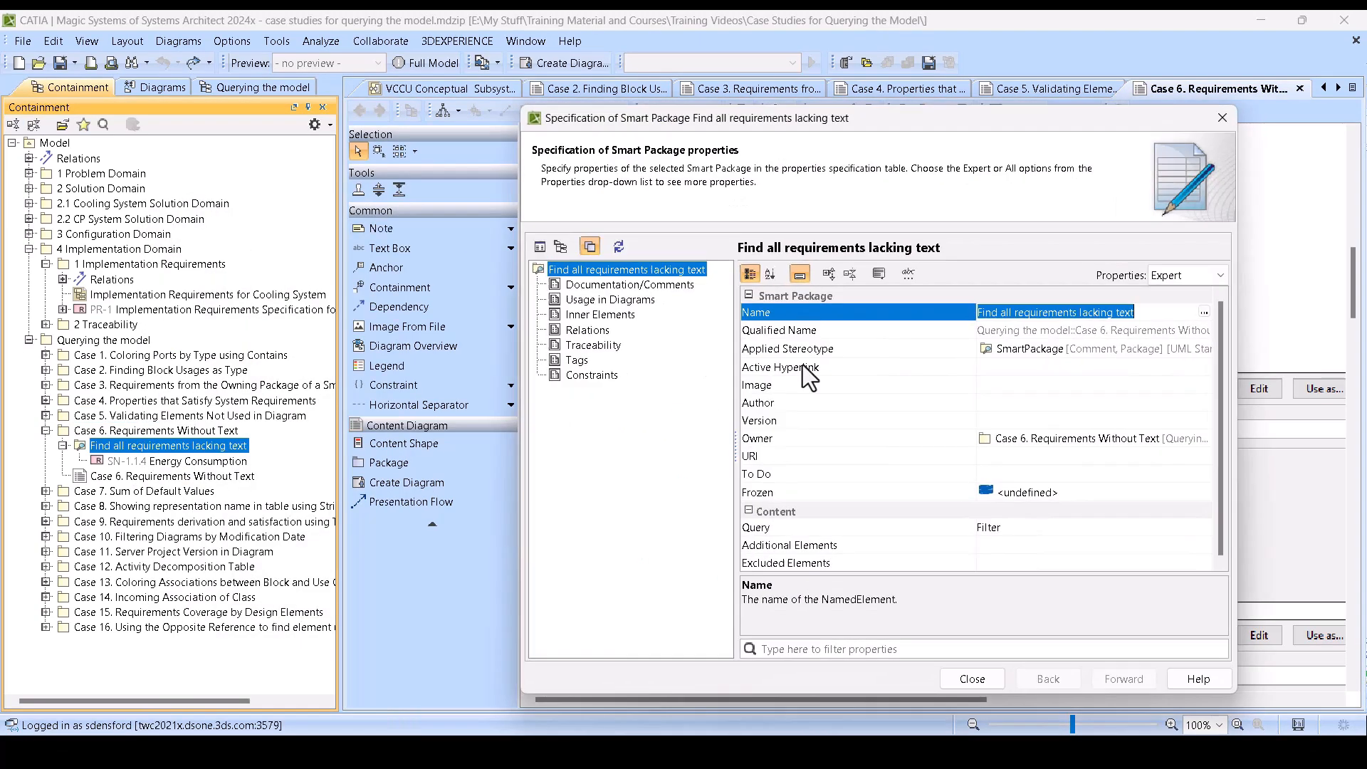
{"action": "left_click", "coordinate": [1091, 526]}
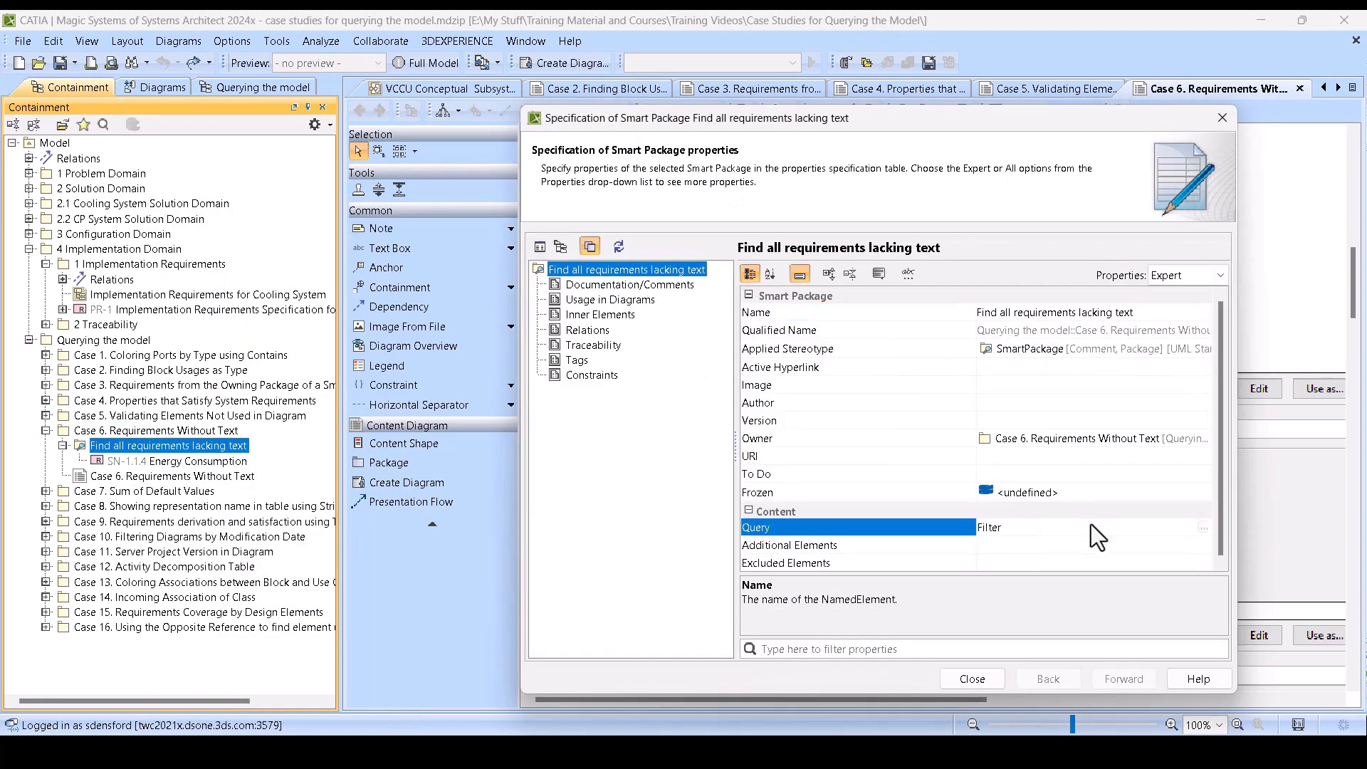
{"action": "left_click", "coordinate": [1204, 527]}
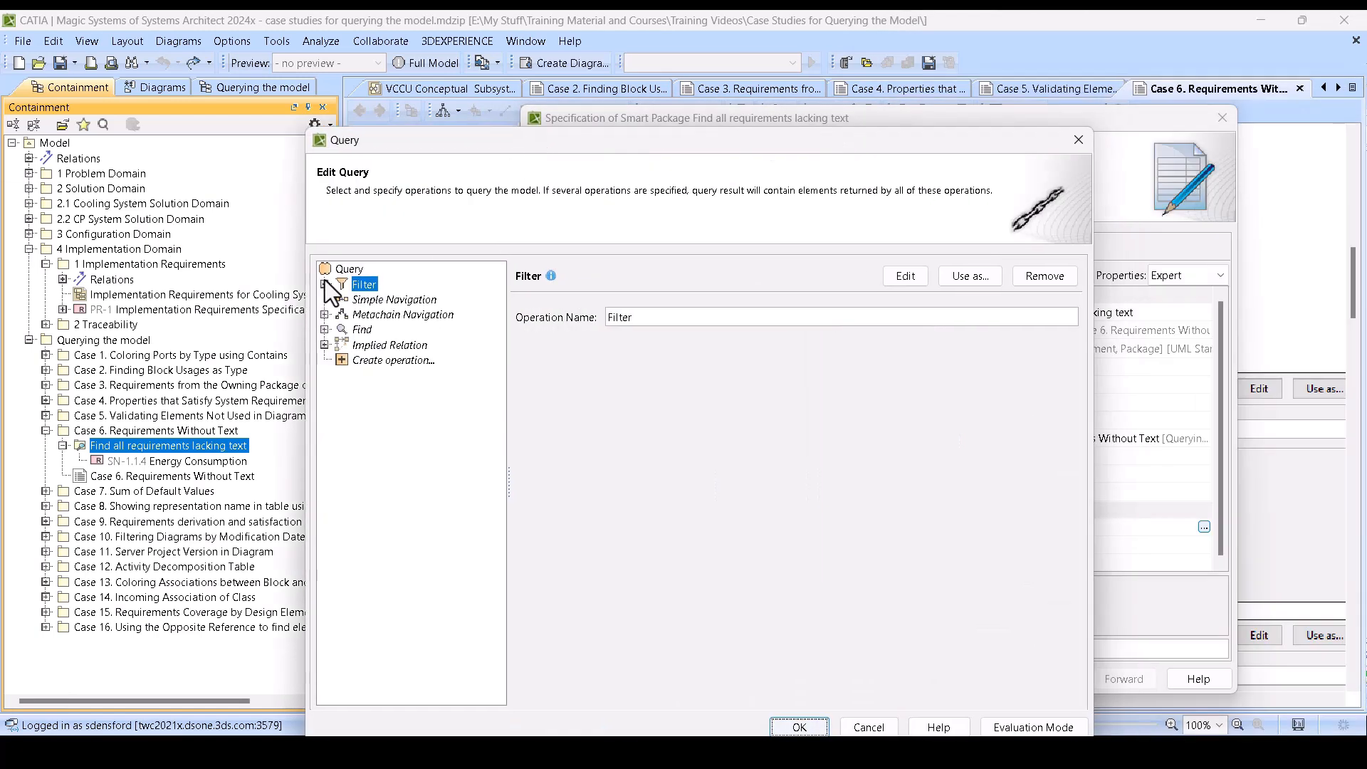
{"action": "left_click", "coordinate": [325, 283]}
{"action": "left_click", "coordinate": [341, 314]}
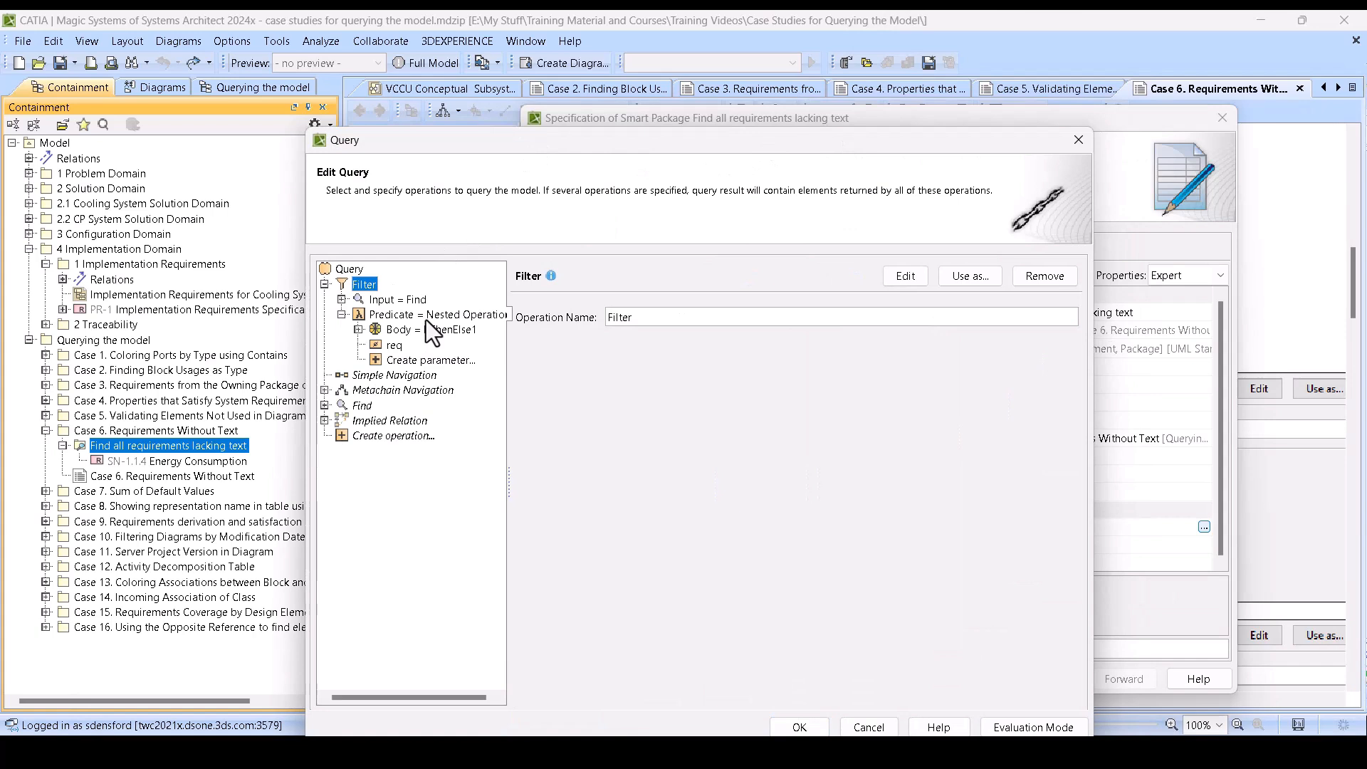
{"action": "left_click", "coordinate": [426, 318]}
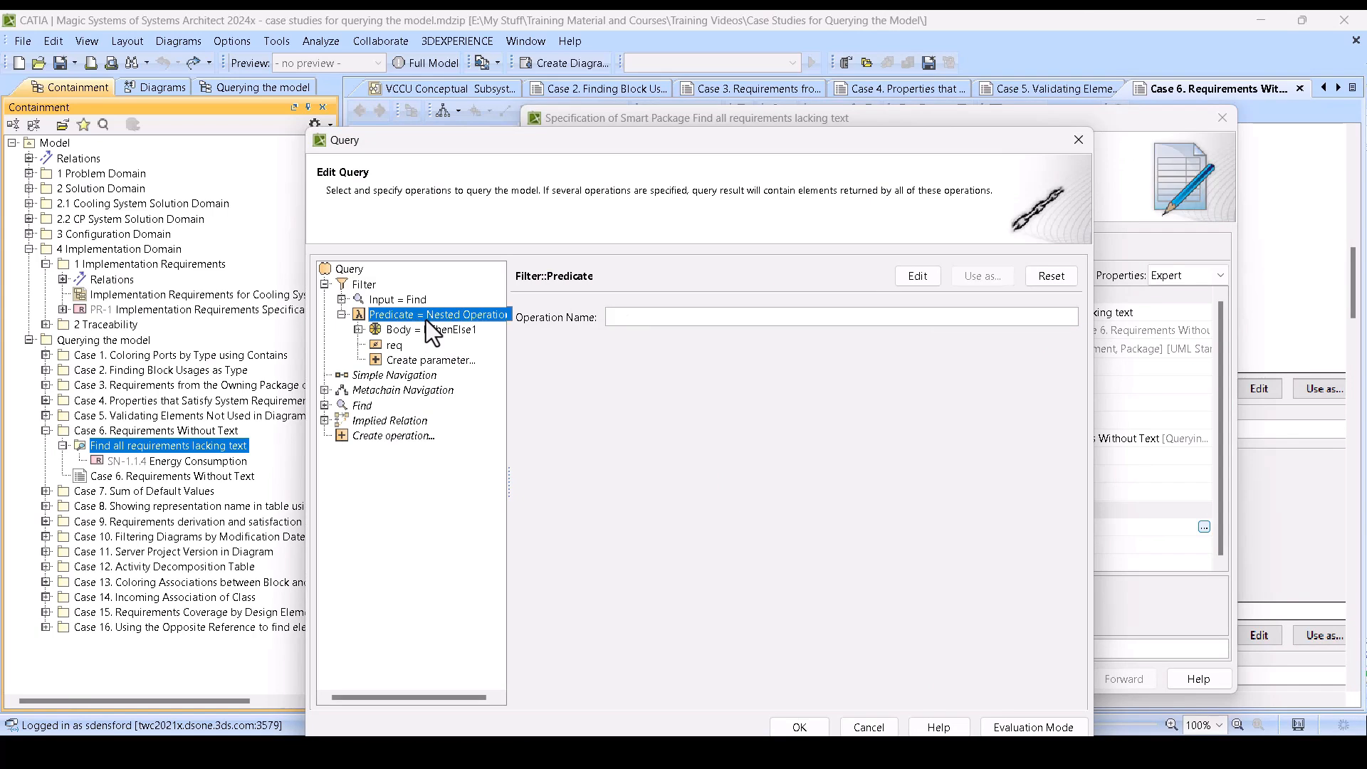
{"action": "left_click", "coordinate": [418, 362]}
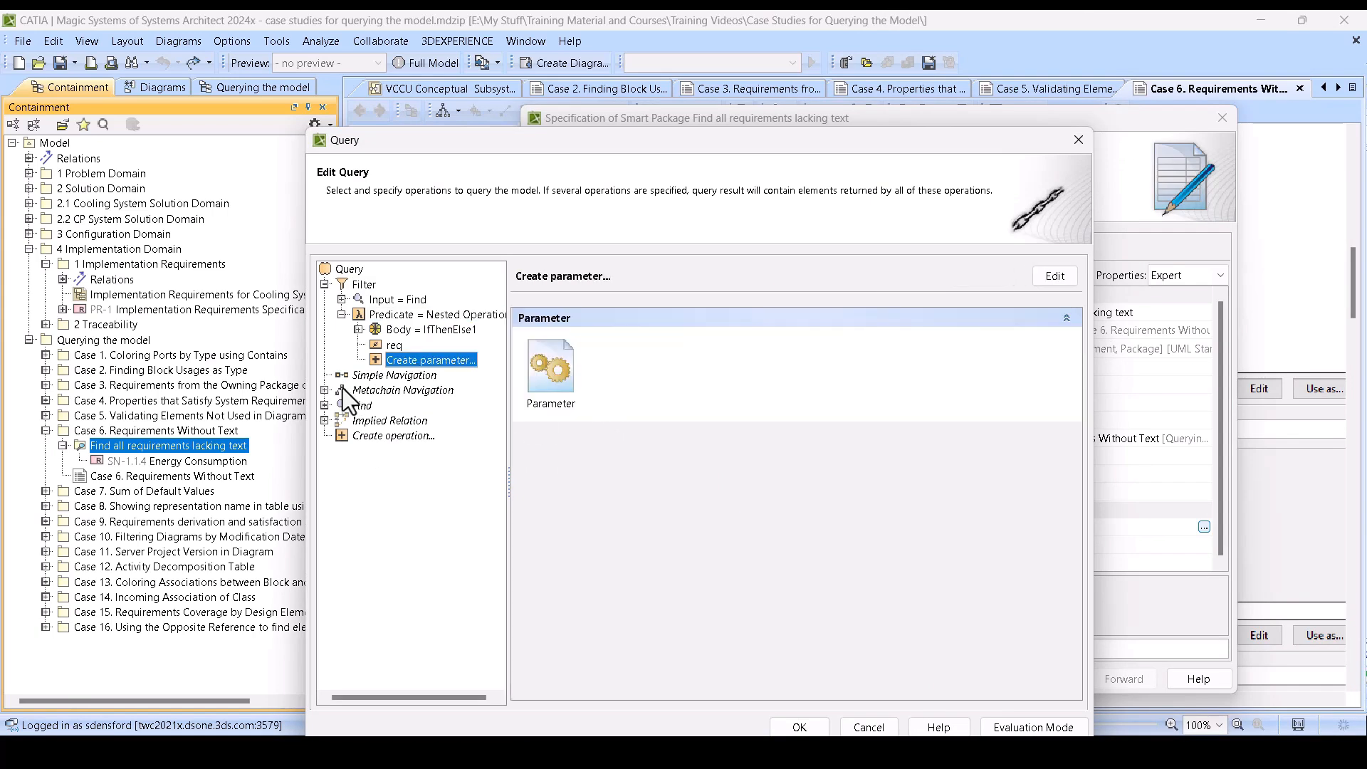
Try adding a second Filter operation to view its predicate operation choices, and discard the query changes.
{"action": "left_click", "coordinate": [371, 438]}
{"action": "left_click", "coordinate": [749, 374]}
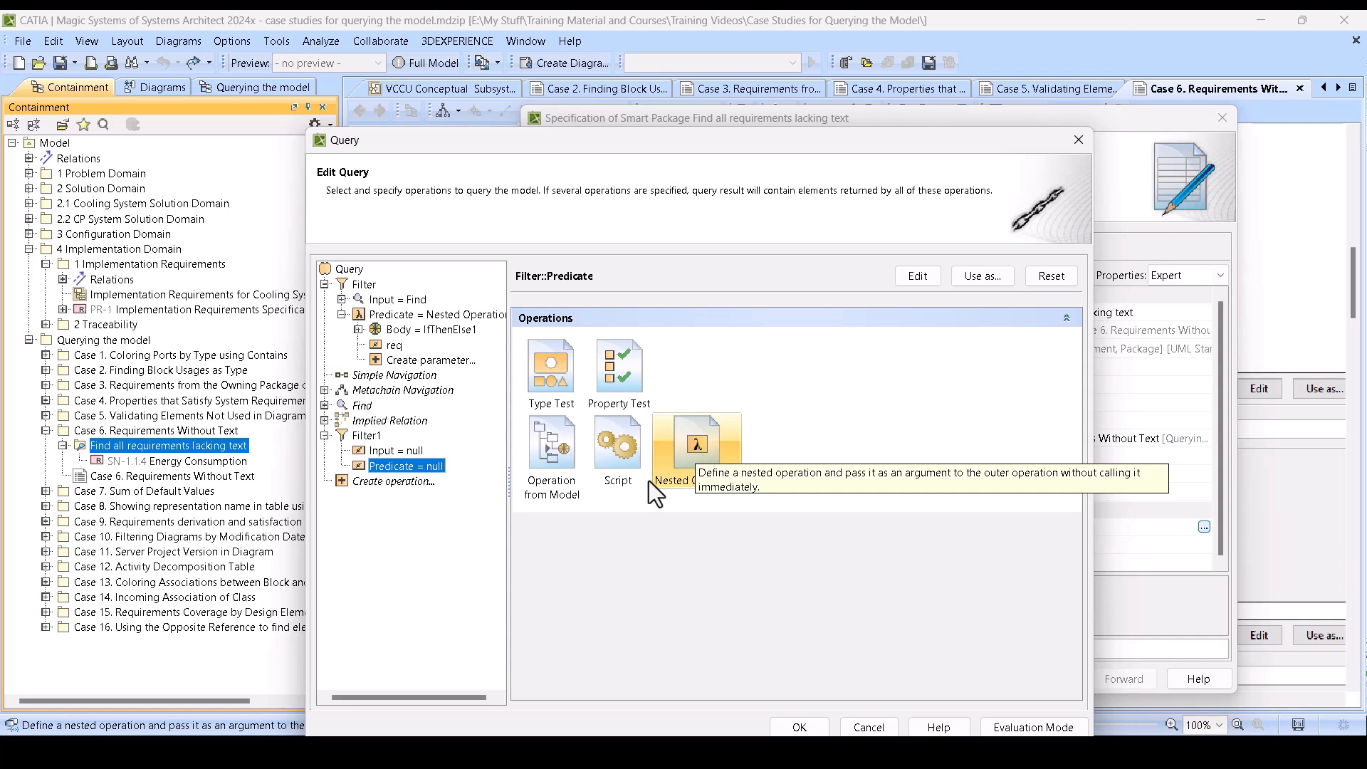
{"action": "left_click", "coordinate": [1078, 140]}
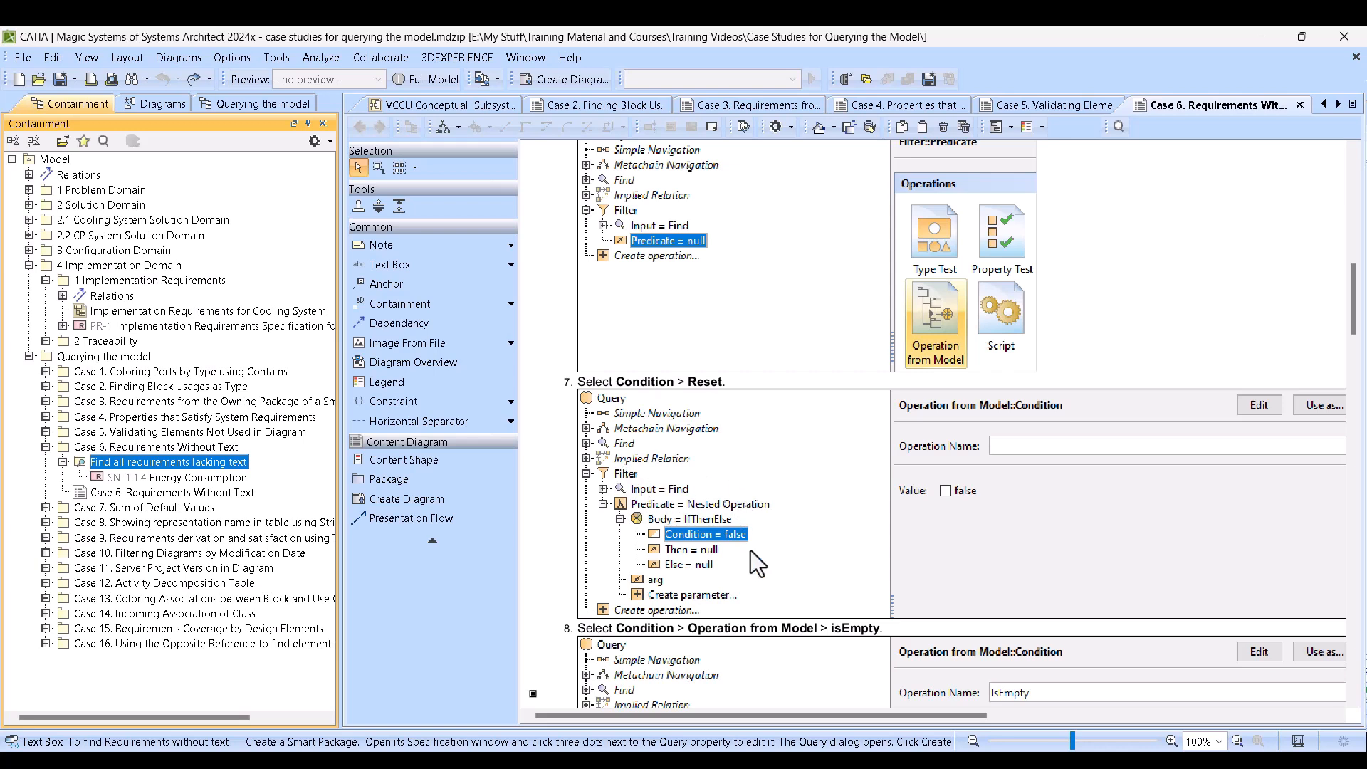
Review the Case 6 instructions for the isEmpty condition and Metachain Navigation input, and glance at the smart package's specification.
{"action": "scroll", "coordinate": [963, 506], "scroll_direction": "down", "scroll_amount": 3}
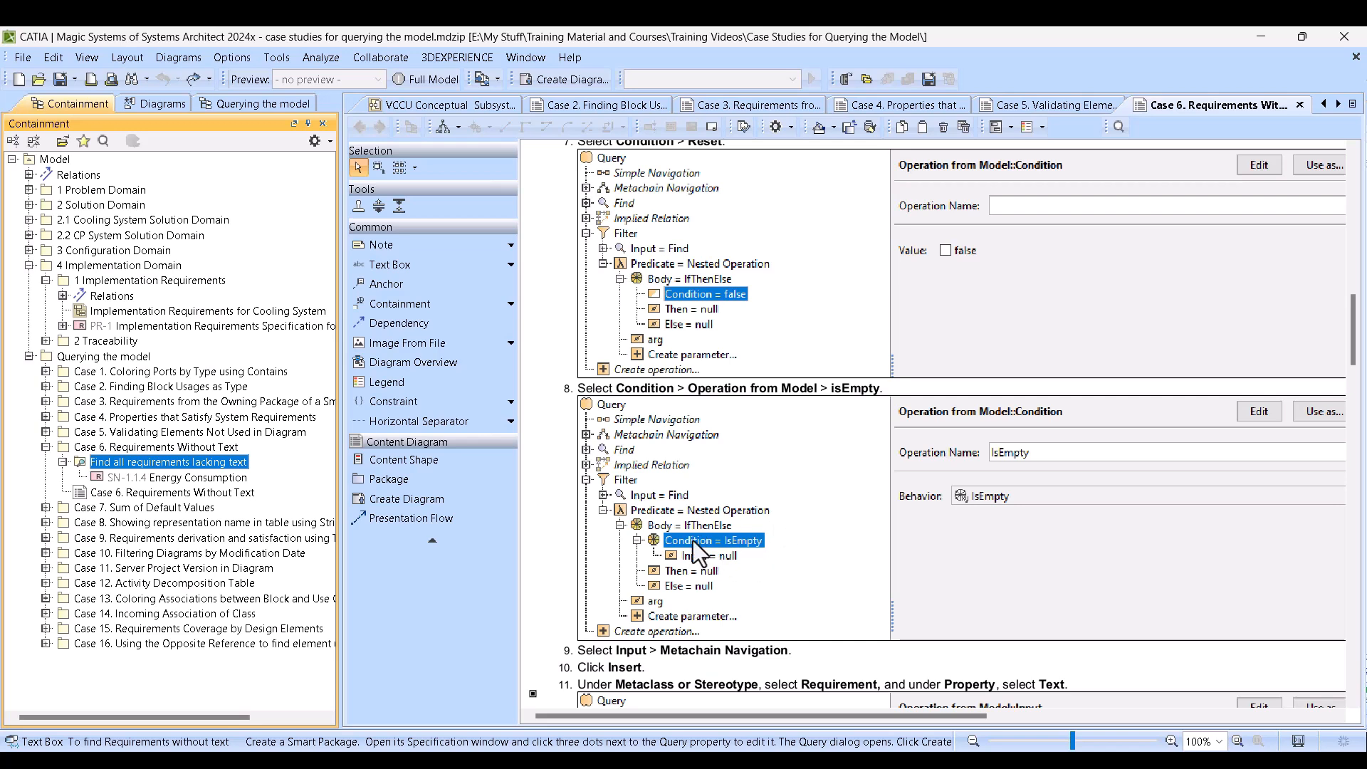
{"action": "scroll", "coordinate": [822, 536], "scroll_direction": "down", "scroll_amount": 5}
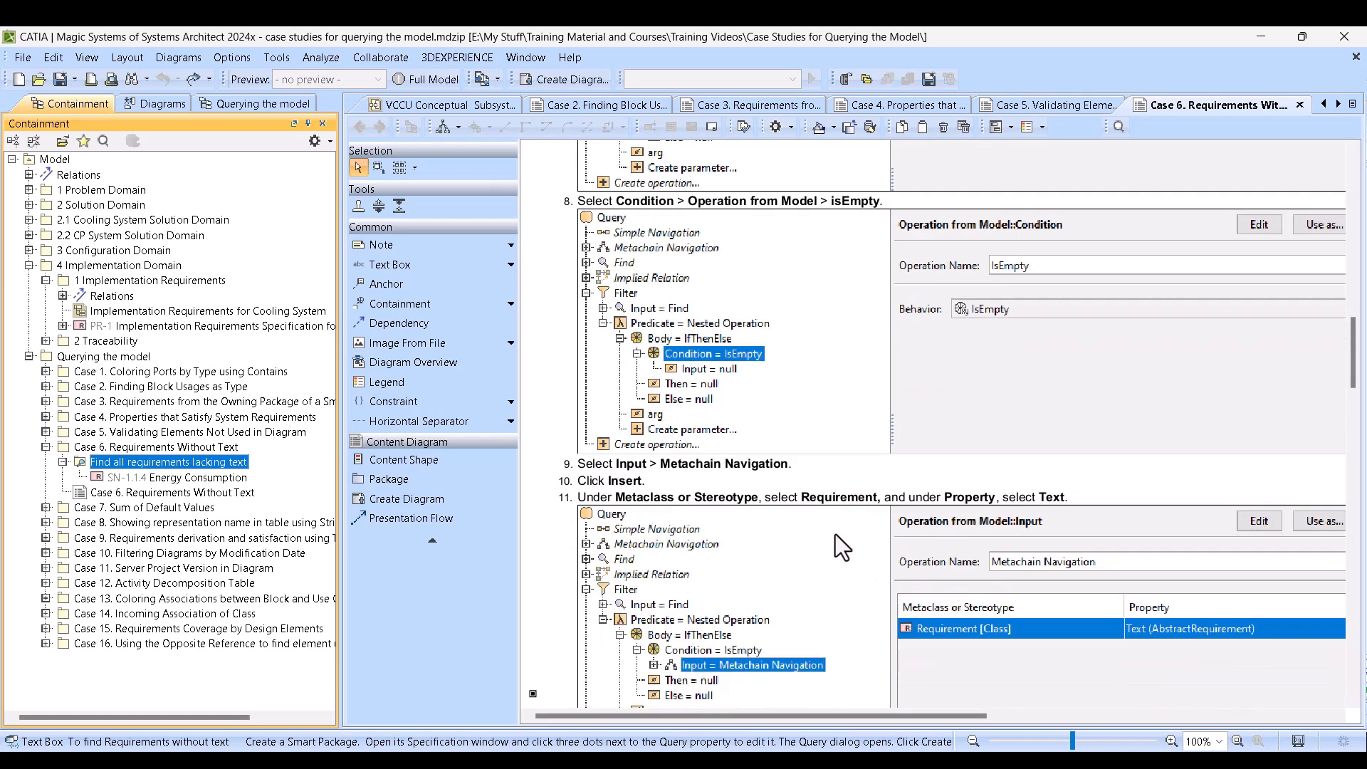
{"action": "scroll", "coordinate": [841, 552], "scroll_direction": "down", "scroll_amount": 3}
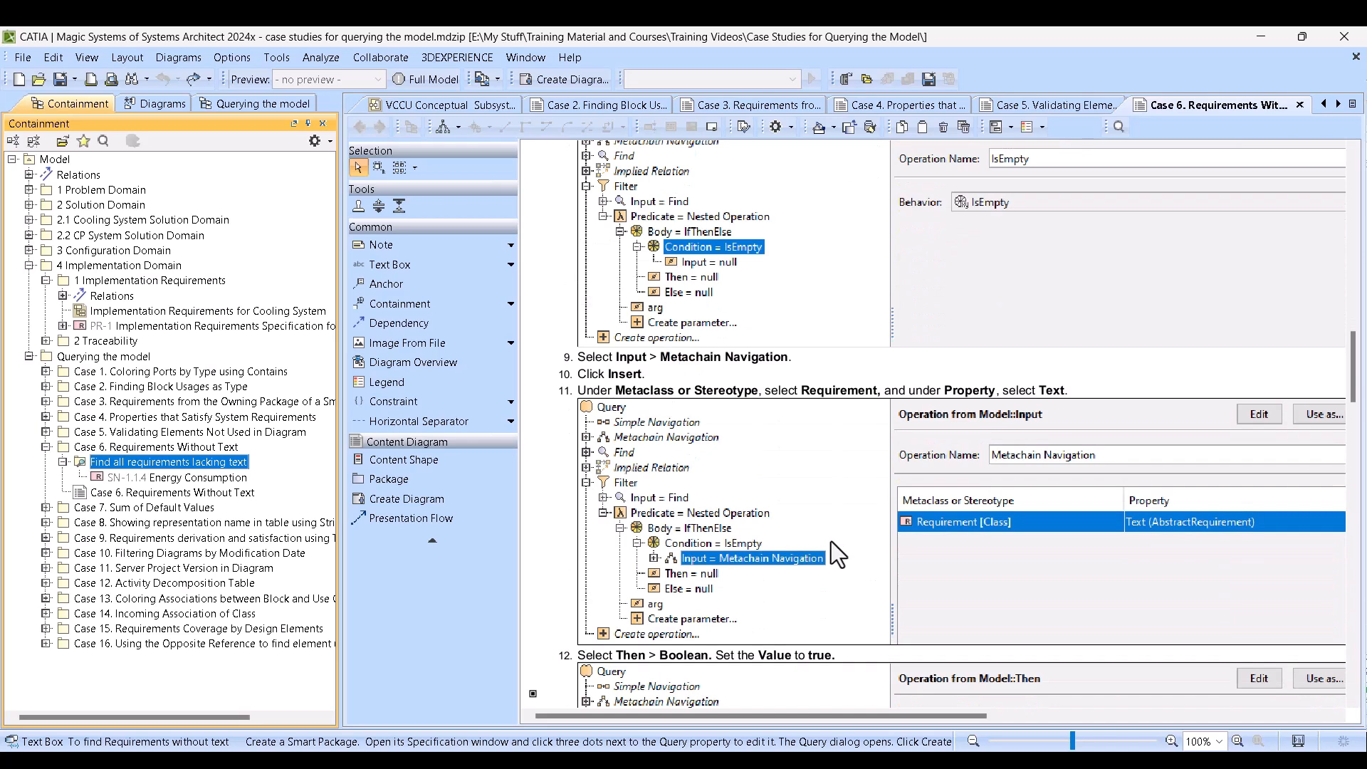
{"action": "scroll", "coordinate": [828, 547], "scroll_direction": "up", "scroll_amount": 9}
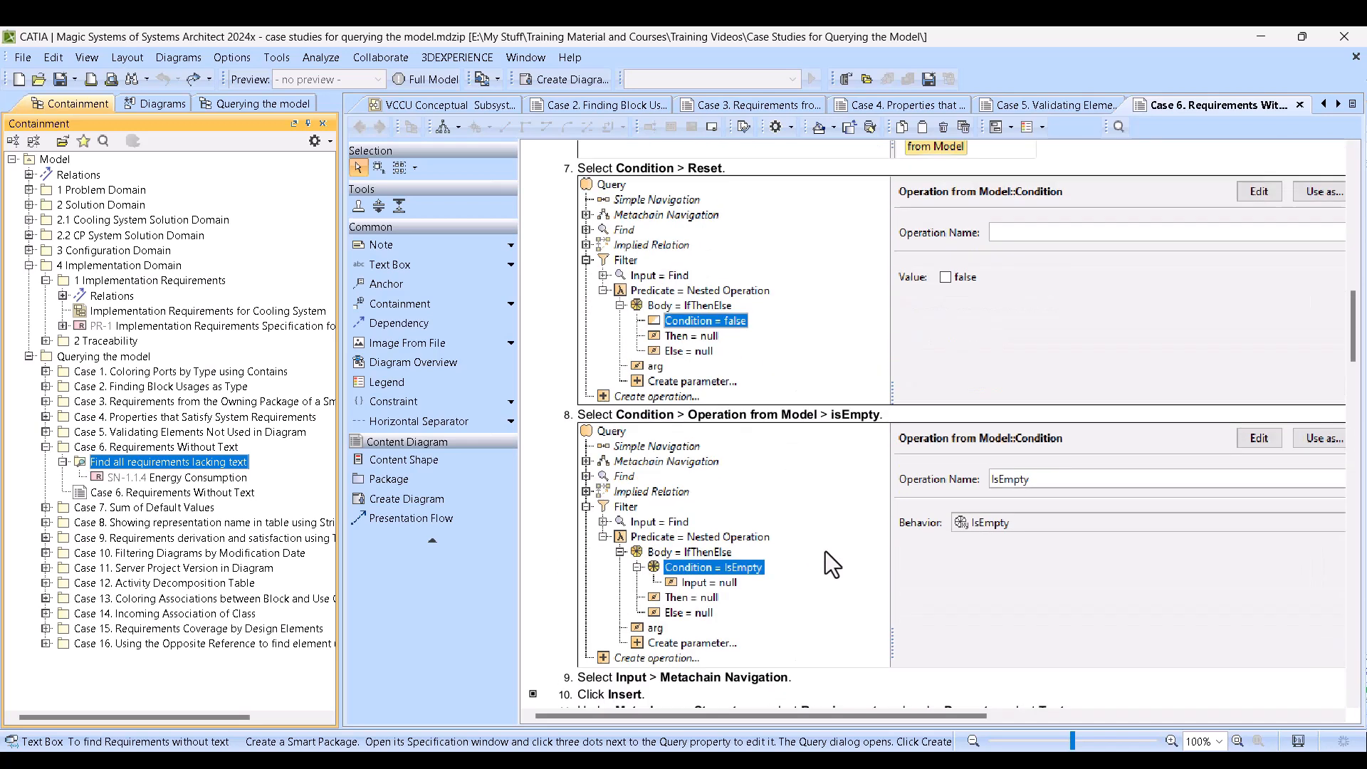
{"action": "double_click", "coordinate": [169, 462]}
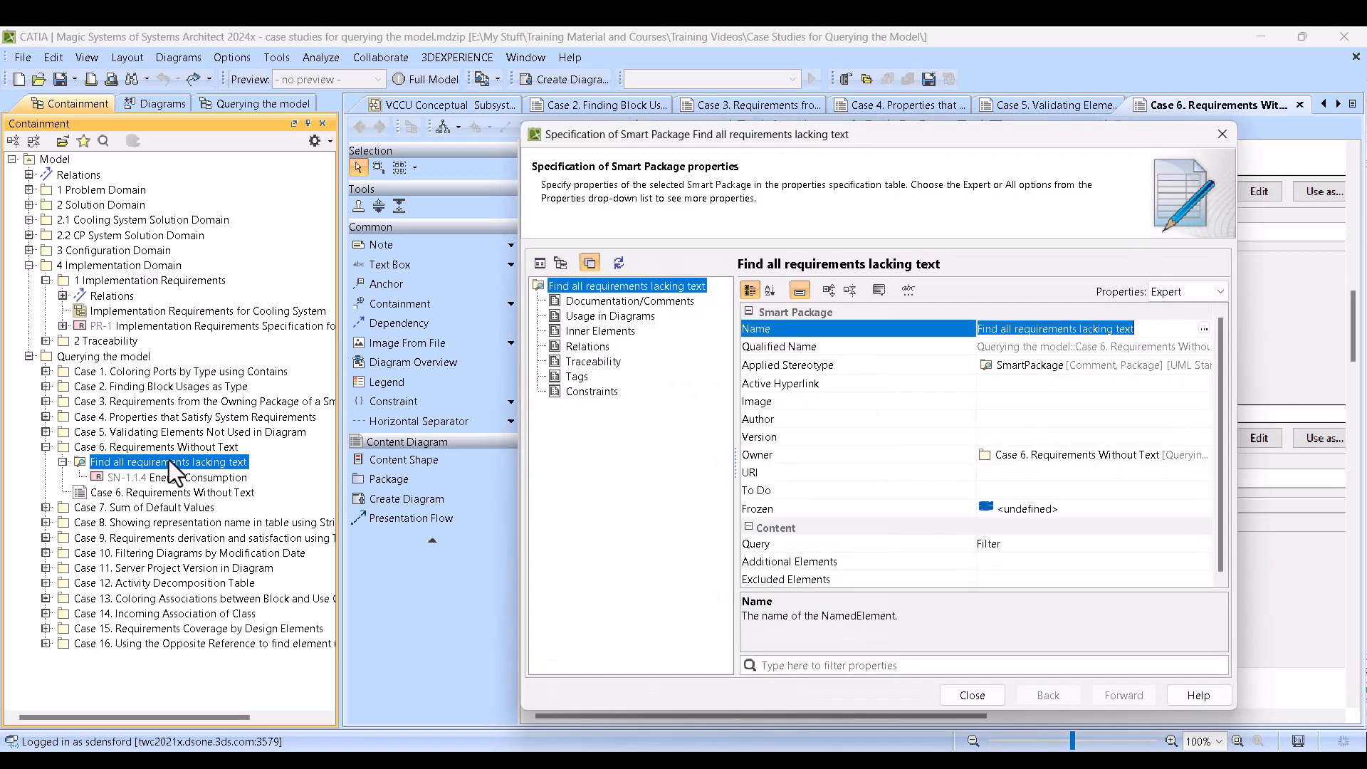
{"action": "left_click", "coordinate": [1229, 135]}
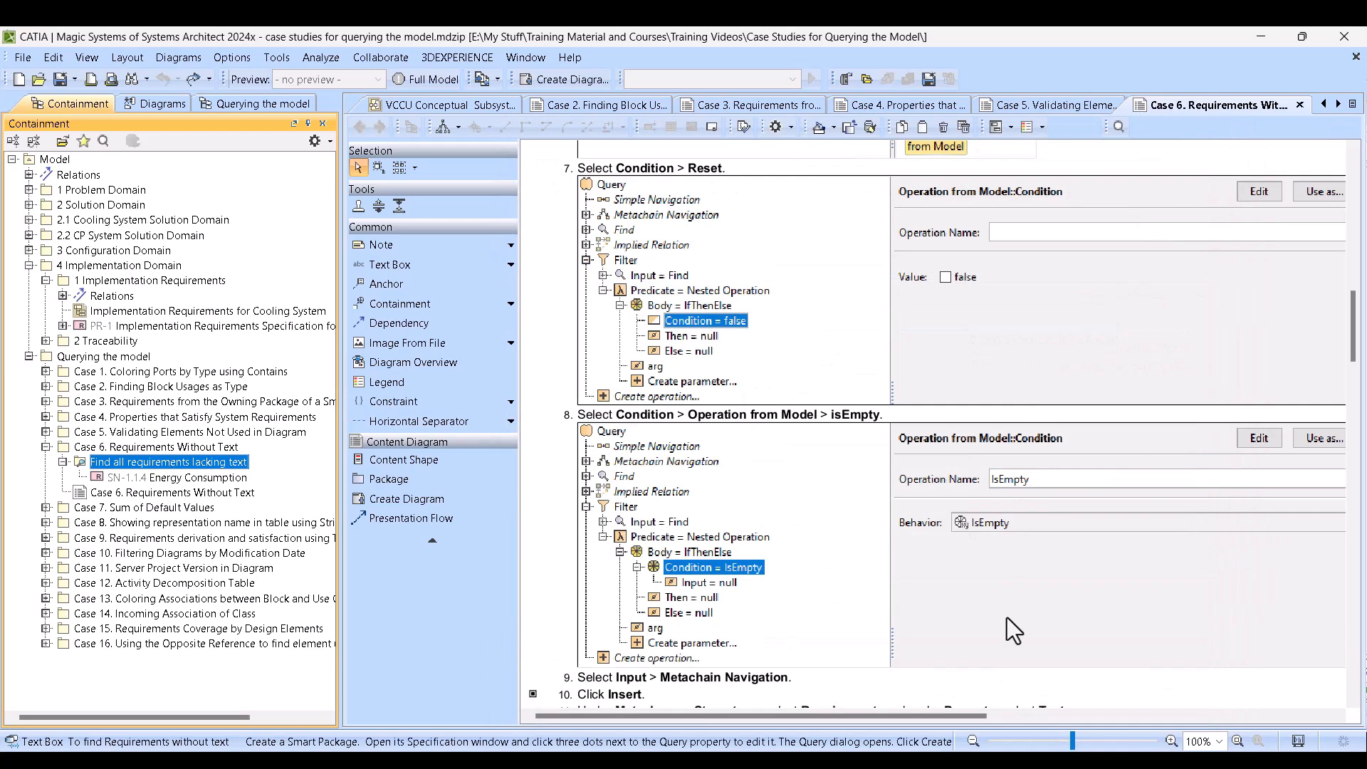
{"action": "double_click", "coordinate": [170, 463]}
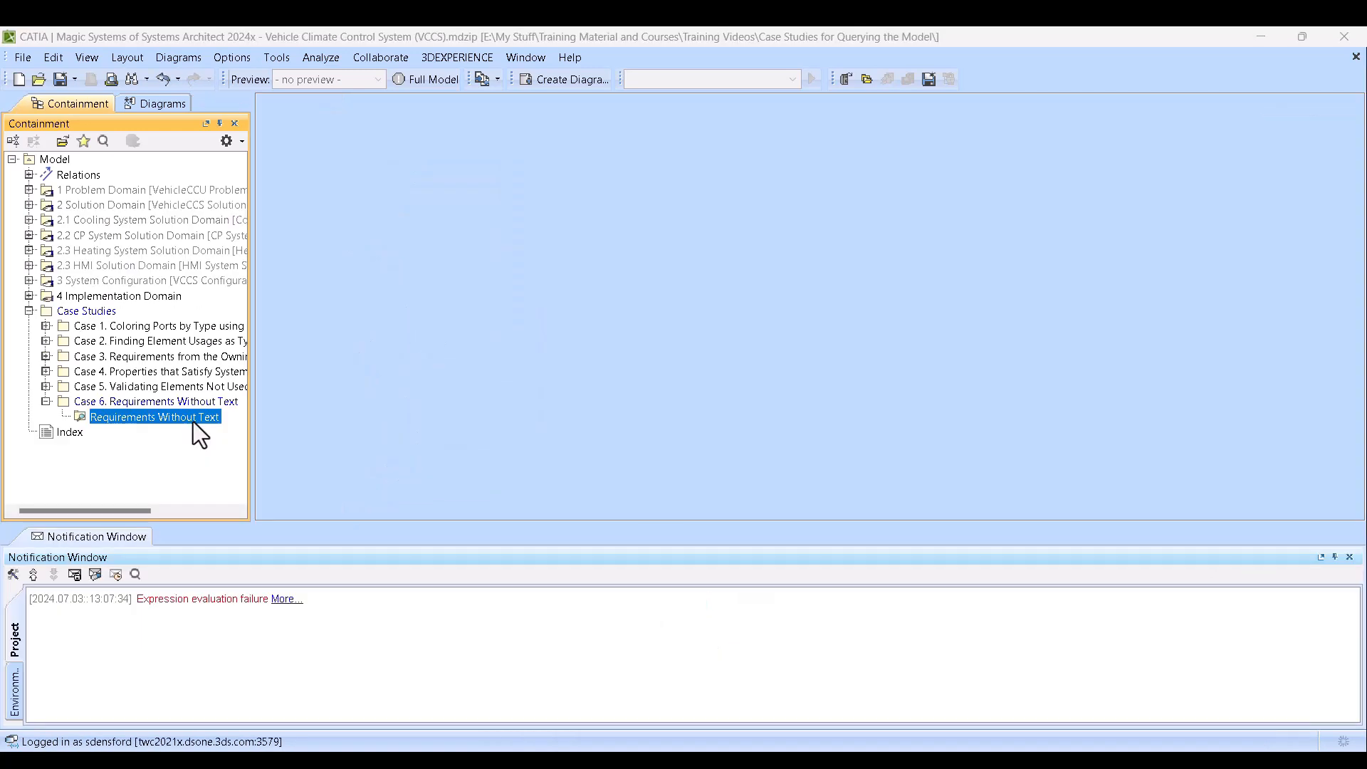
In the Vehicle Climate Control System project, add a Filter operation to the Requirements Without Text smart package's query and select its Input.
{"action": "double_click", "coordinate": [194, 420]}
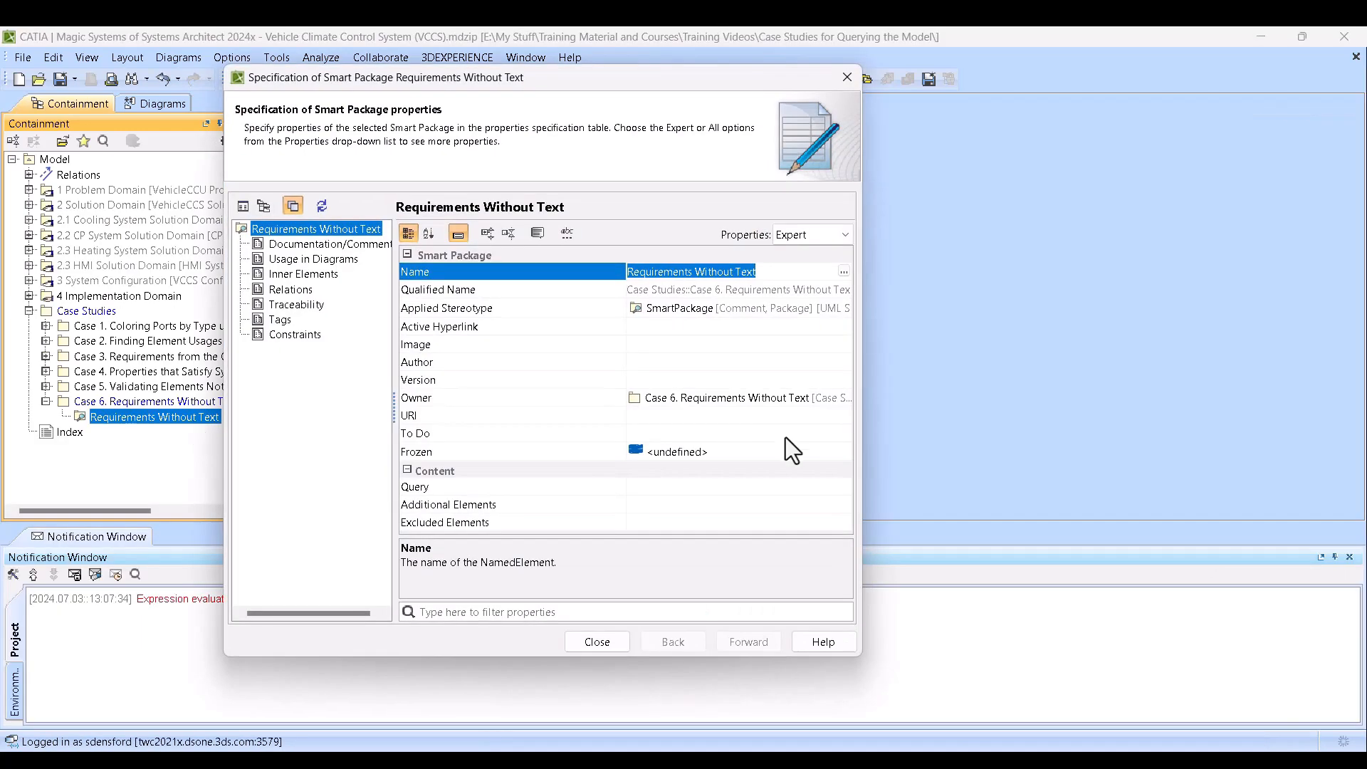
{"action": "left_click", "coordinate": [801, 489]}
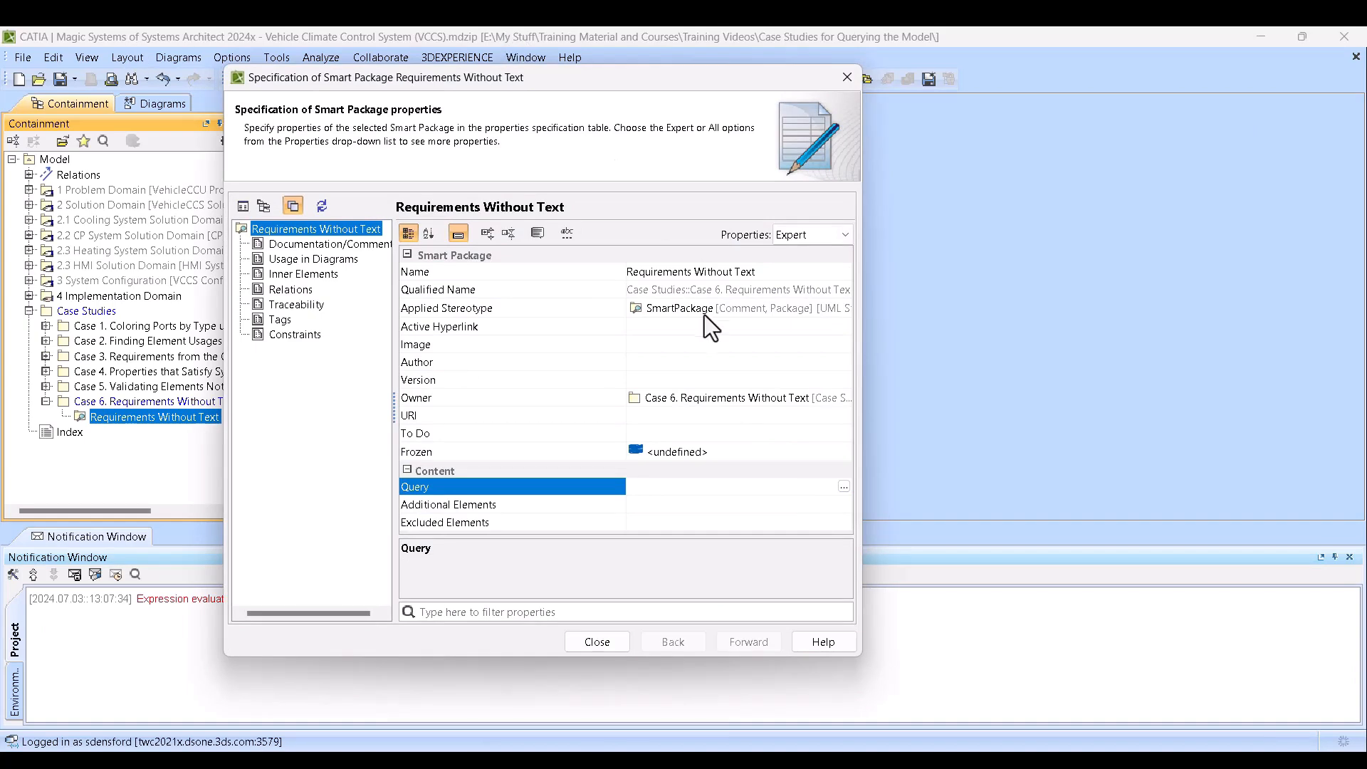
{"action": "left_click", "coordinate": [844, 487]}
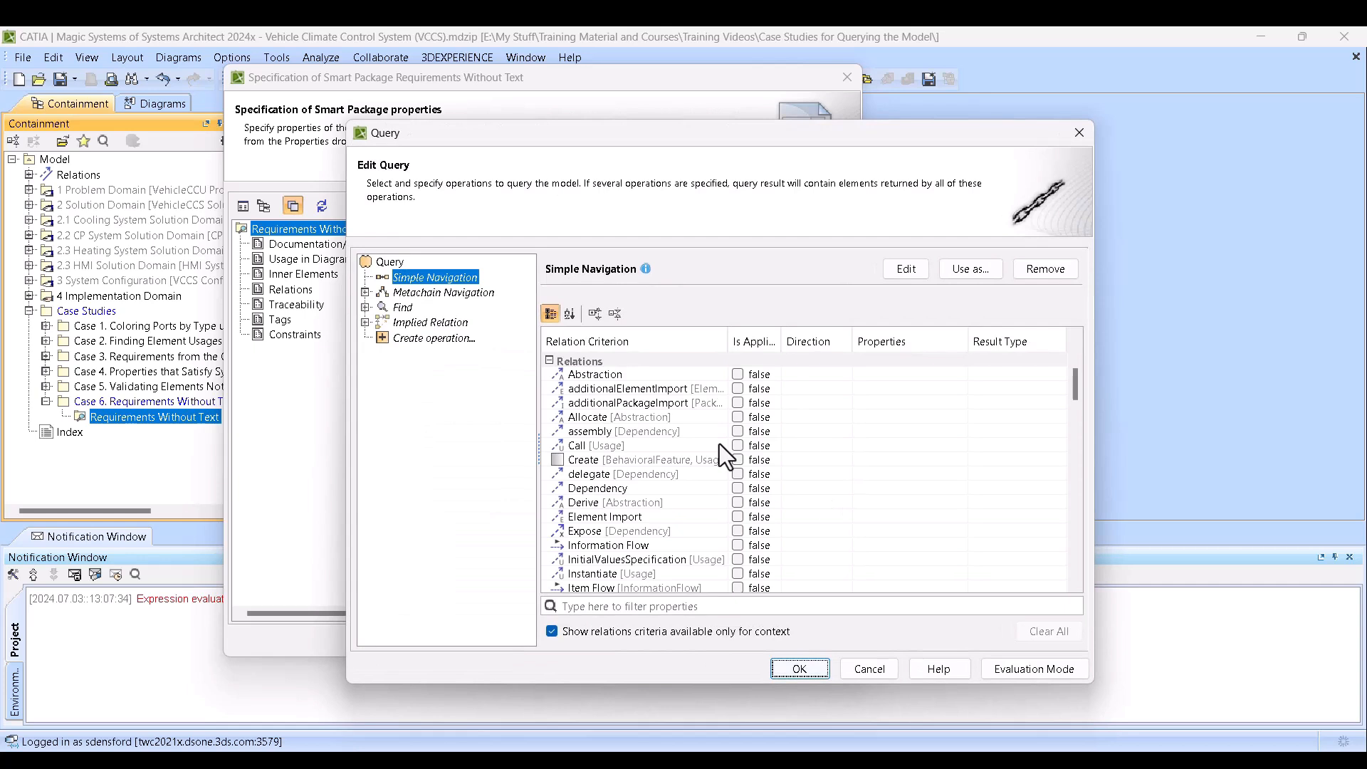
{"action": "left_click", "coordinate": [456, 339]}
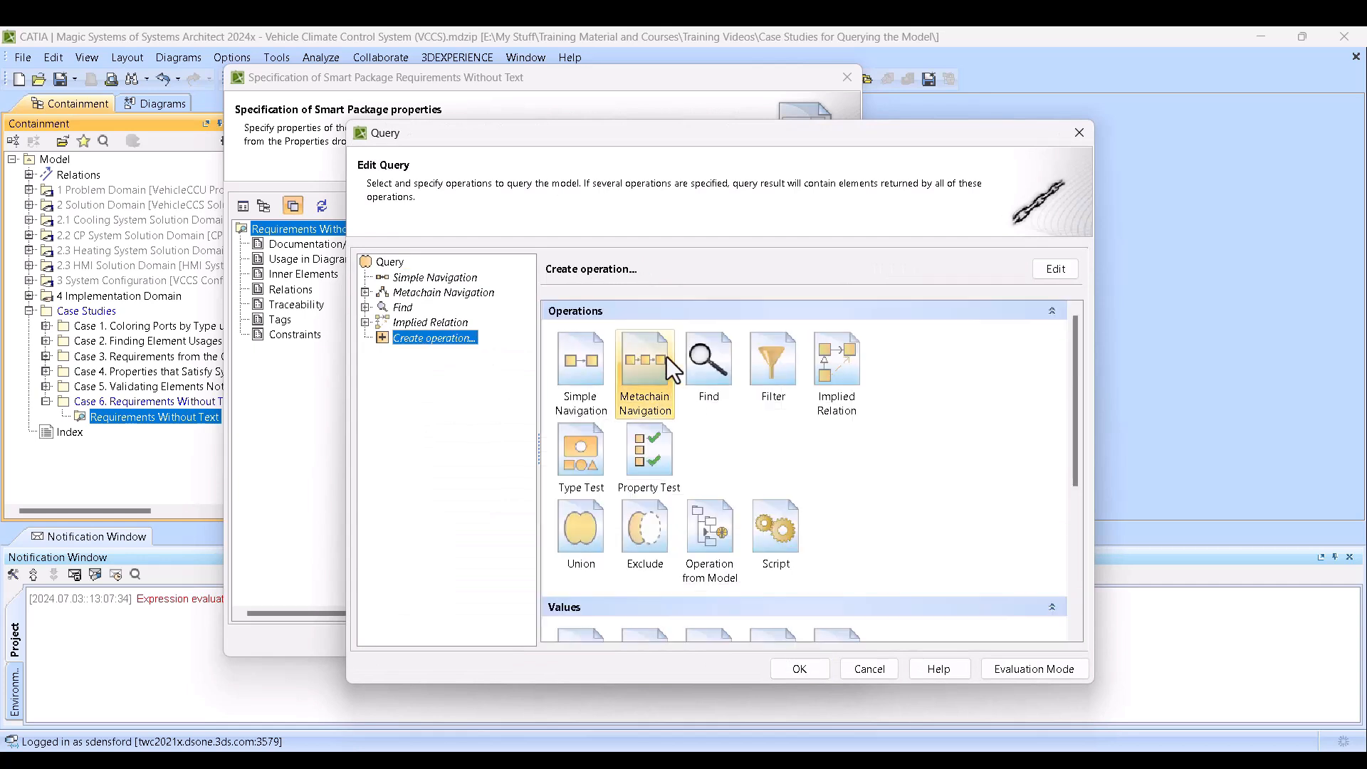
{"action": "left_click", "coordinate": [781, 356]}
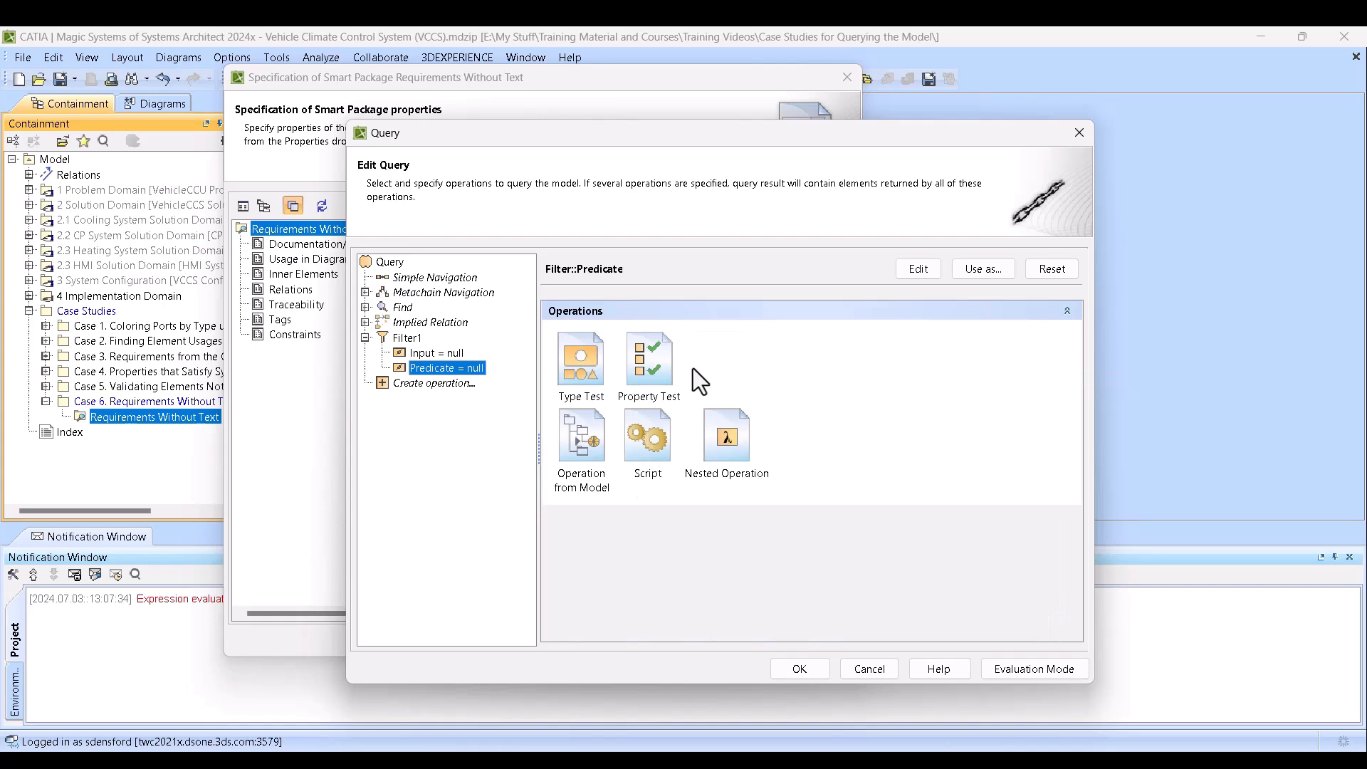
{"action": "left_click", "coordinate": [457, 353]}
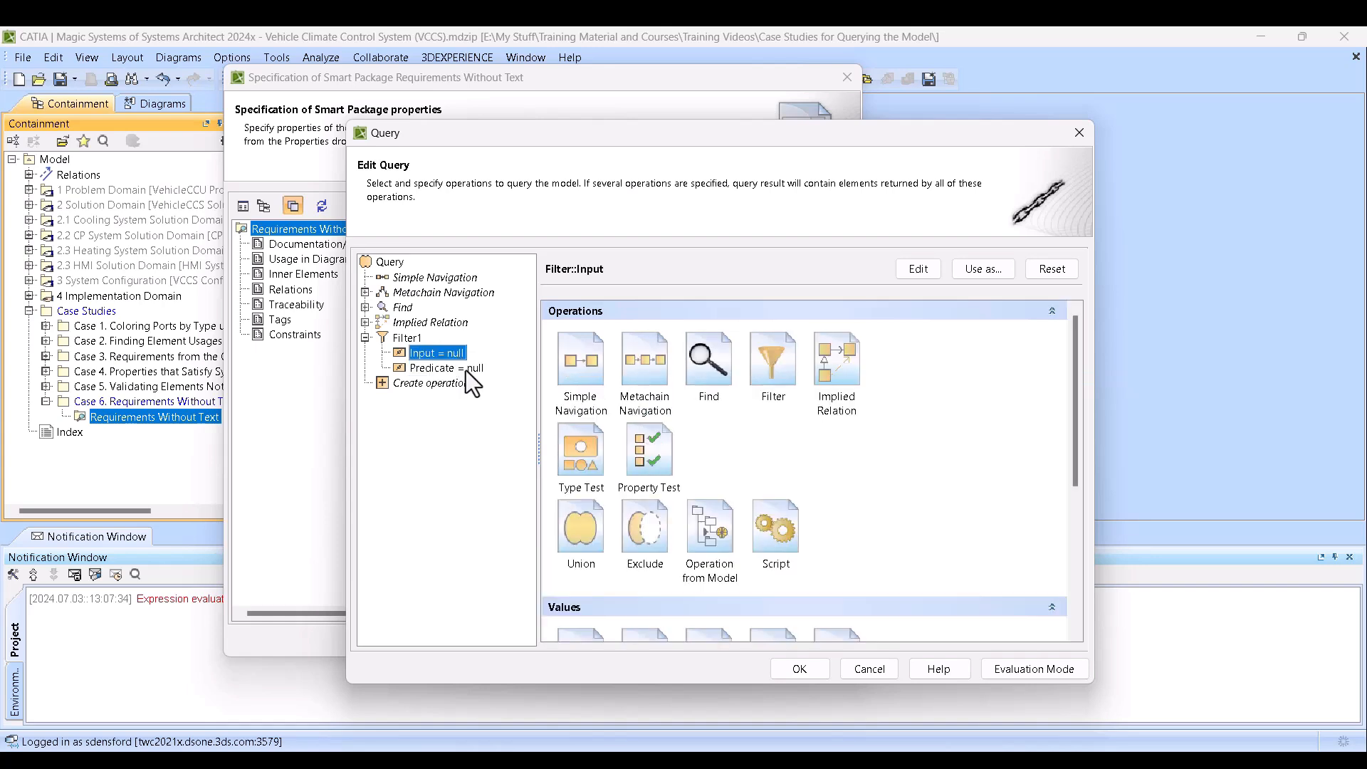
Set the Filter's Input to a Find operation limited to the Requirement element type.
{"action": "left_click", "coordinate": [462, 367]}
{"action": "left_click", "coordinate": [452, 355]}
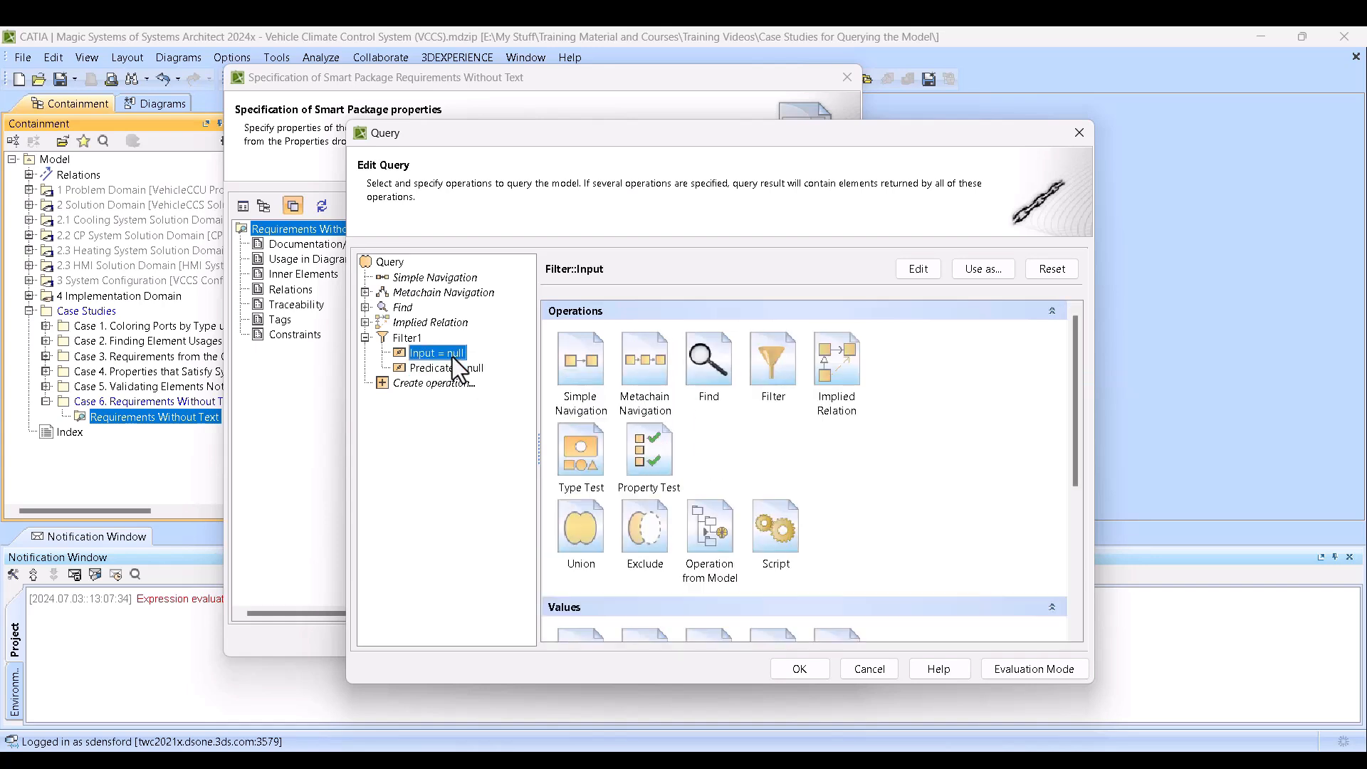
{"action": "left_click", "coordinate": [707, 371]}
{"action": "left_click", "coordinate": [1059, 387]}
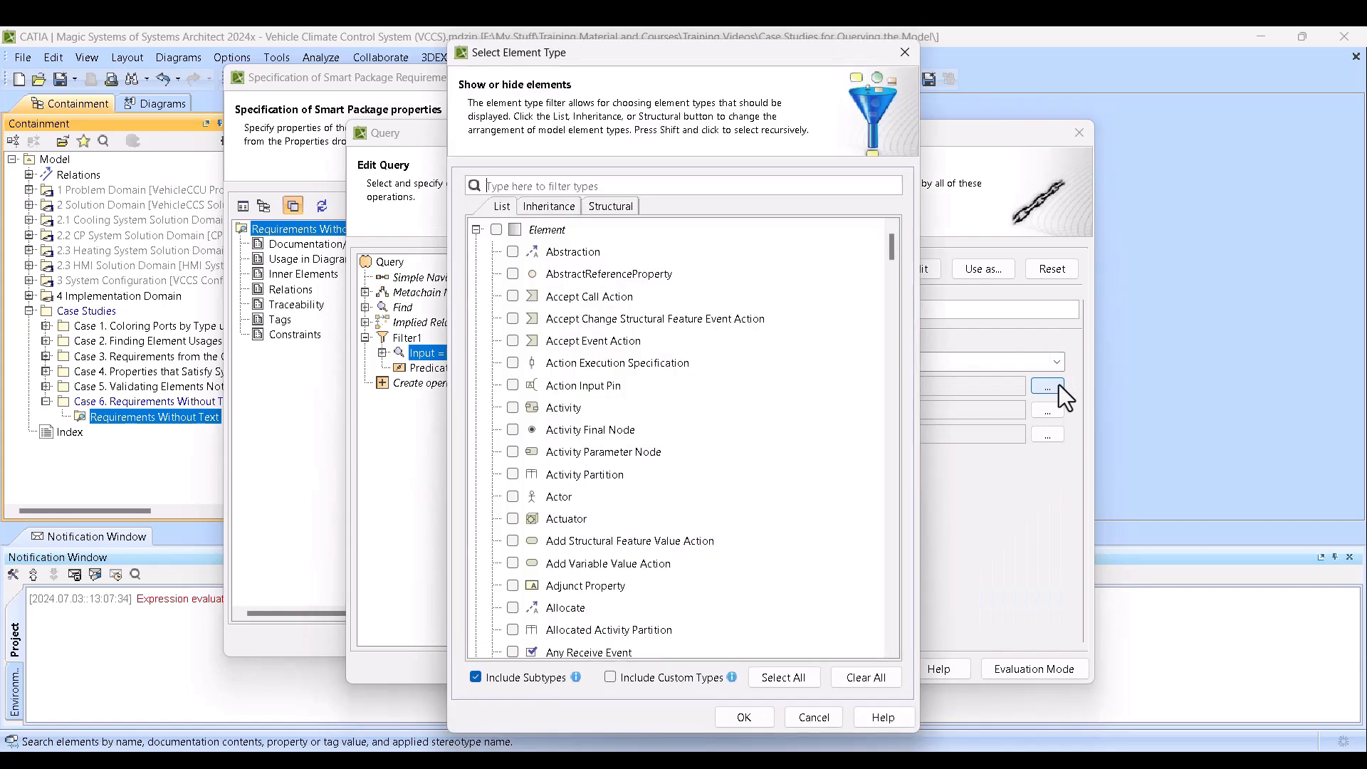
{"action": "type", "text": "rea"}
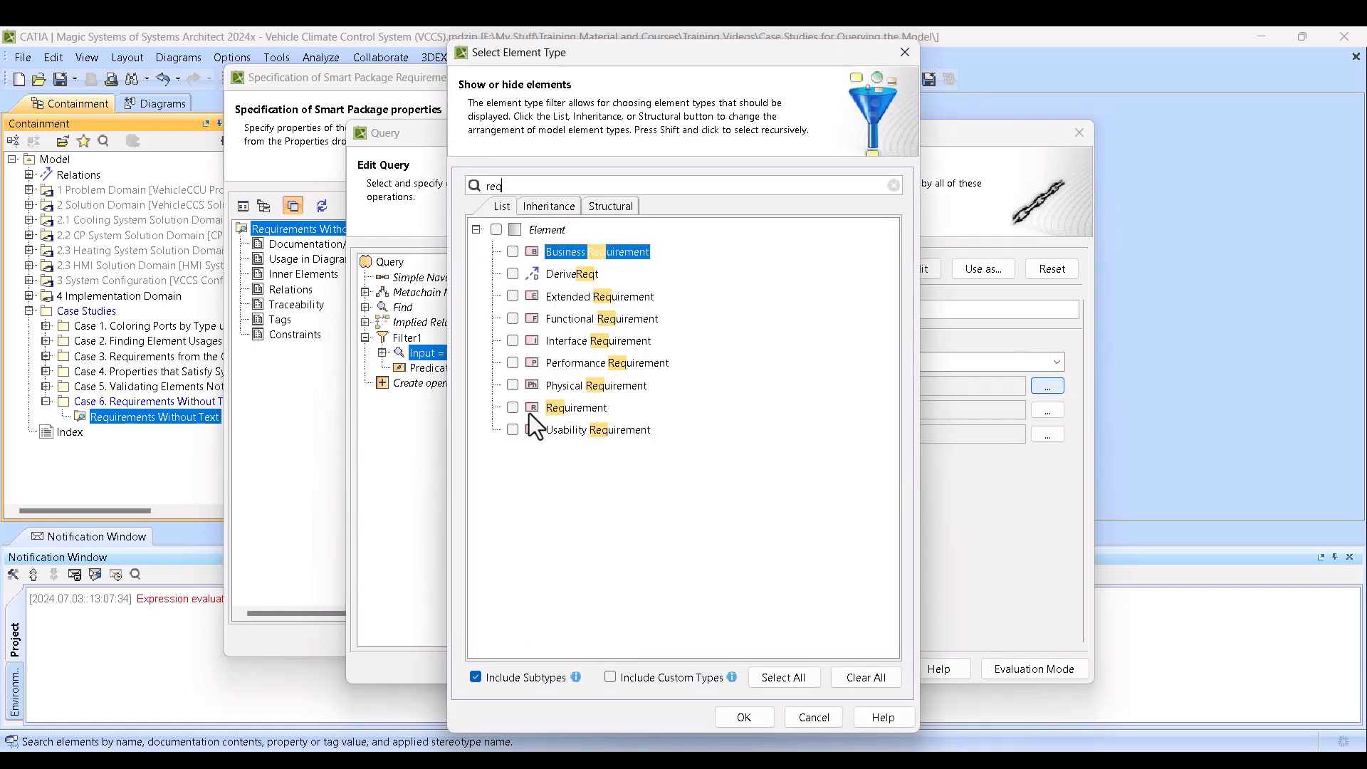
{"action": "left_click", "coordinate": [531, 409]}
{"action": "left_click", "coordinate": [744, 718]}
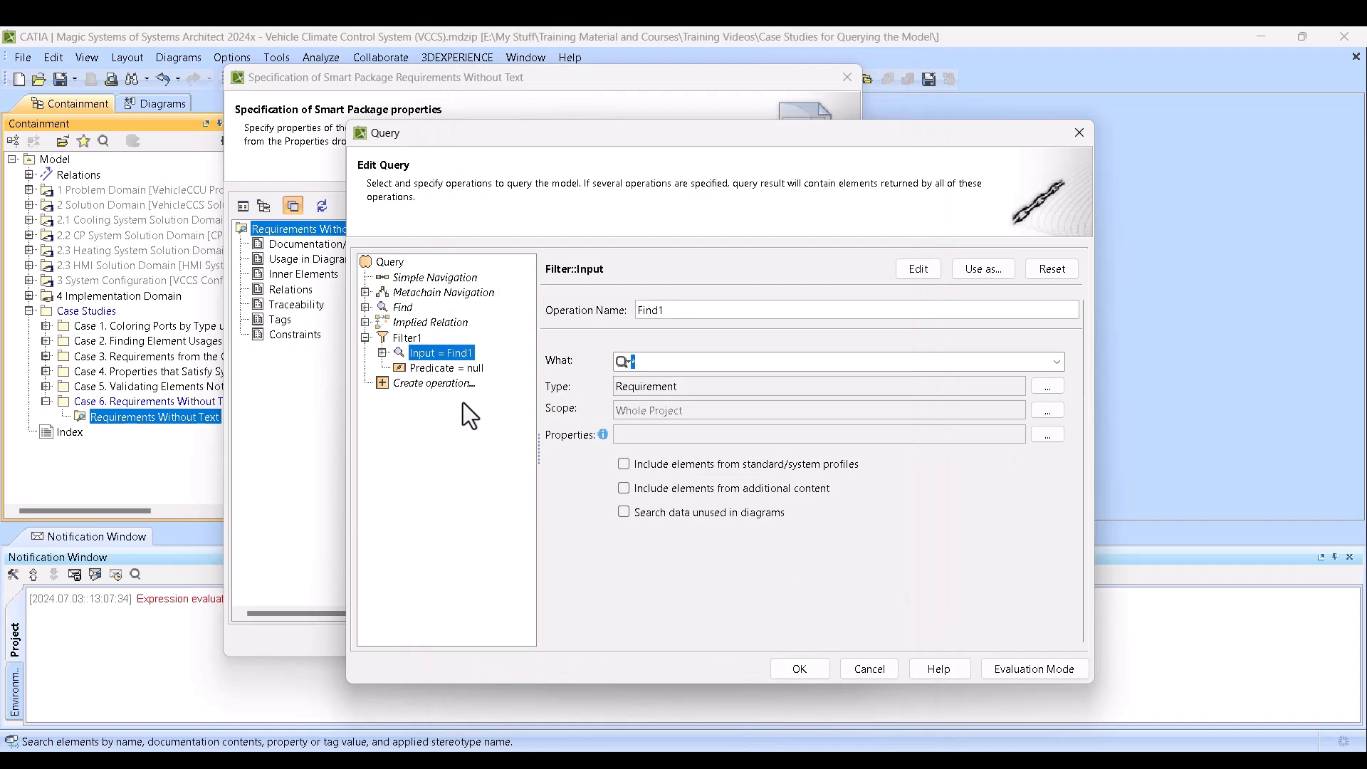
Make the Filter's Predicate a Nested Operation and set its Body to the IfThenElse operation from the model.
{"action": "left_click", "coordinate": [416, 371]}
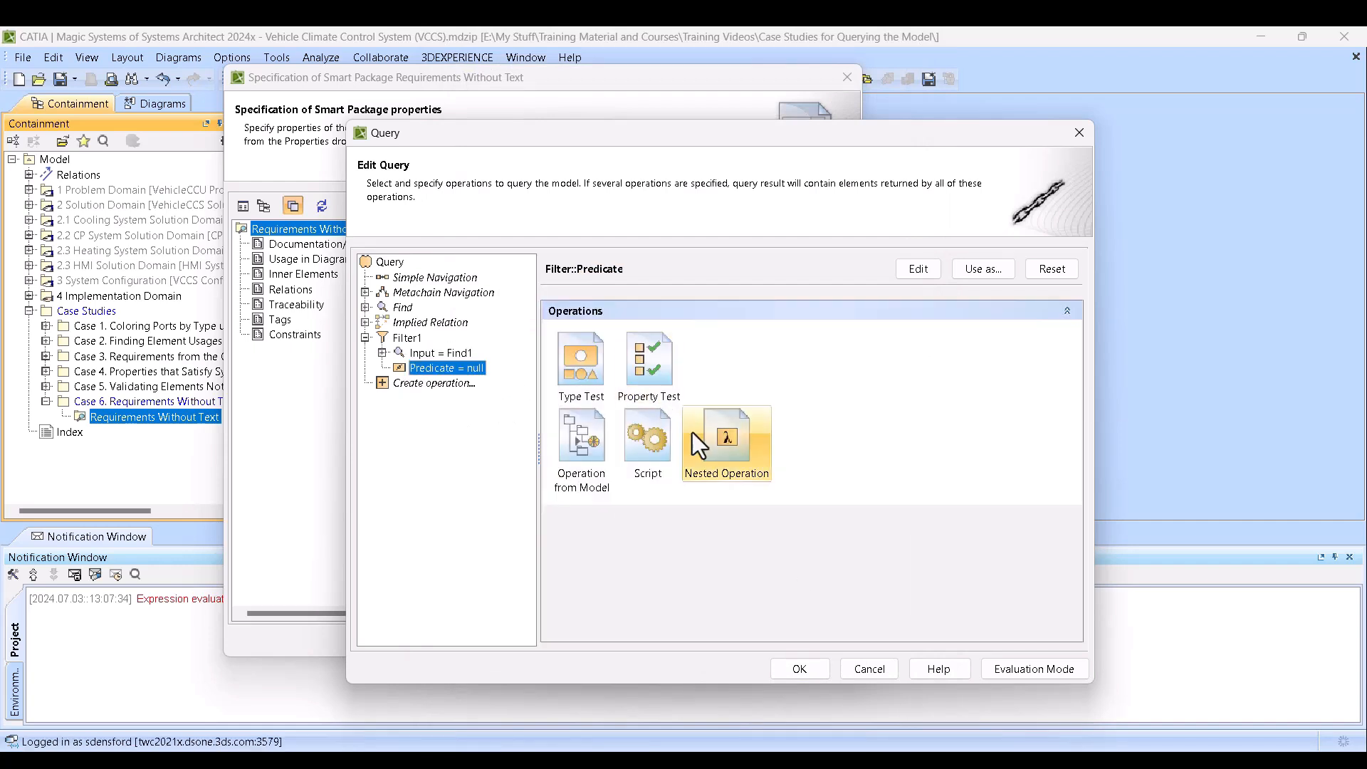
{"action": "left_click", "coordinate": [703, 448]}
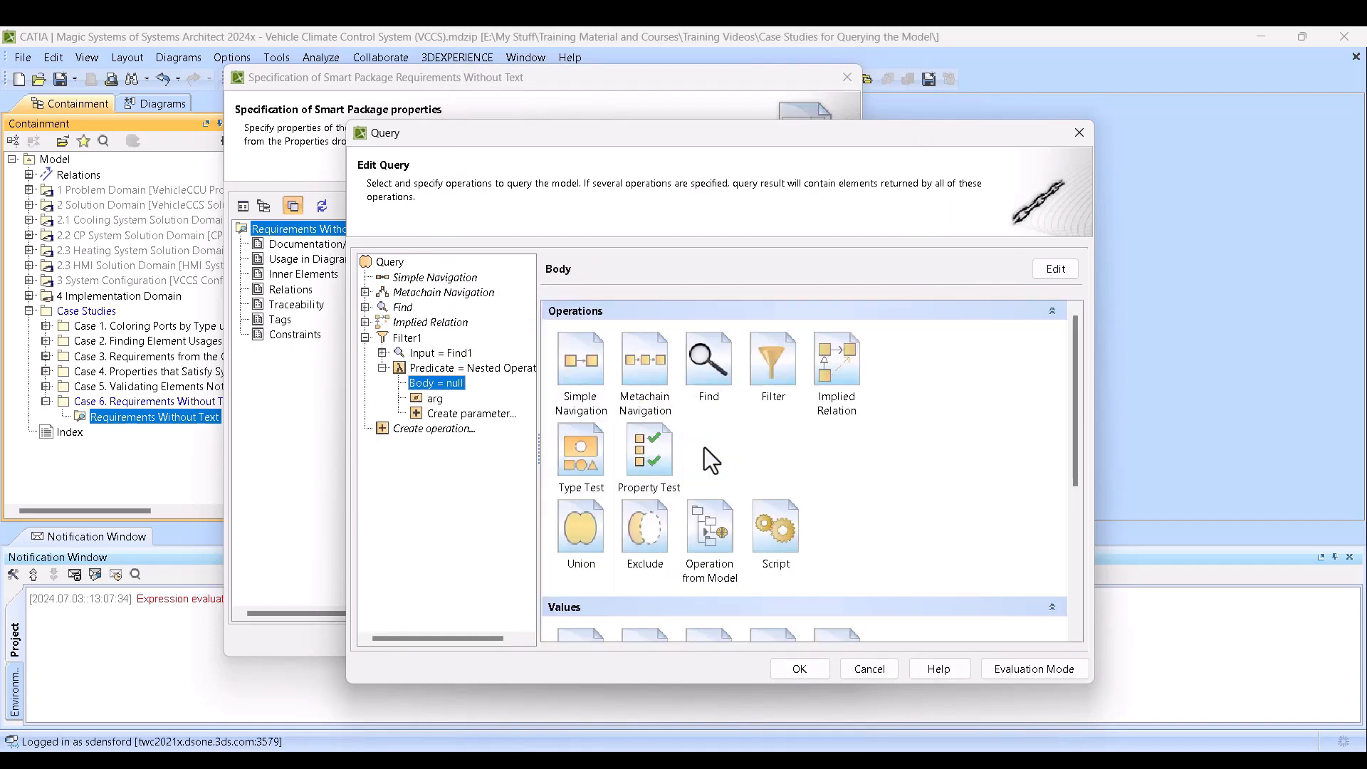
{"action": "left_click", "coordinate": [705, 526]}
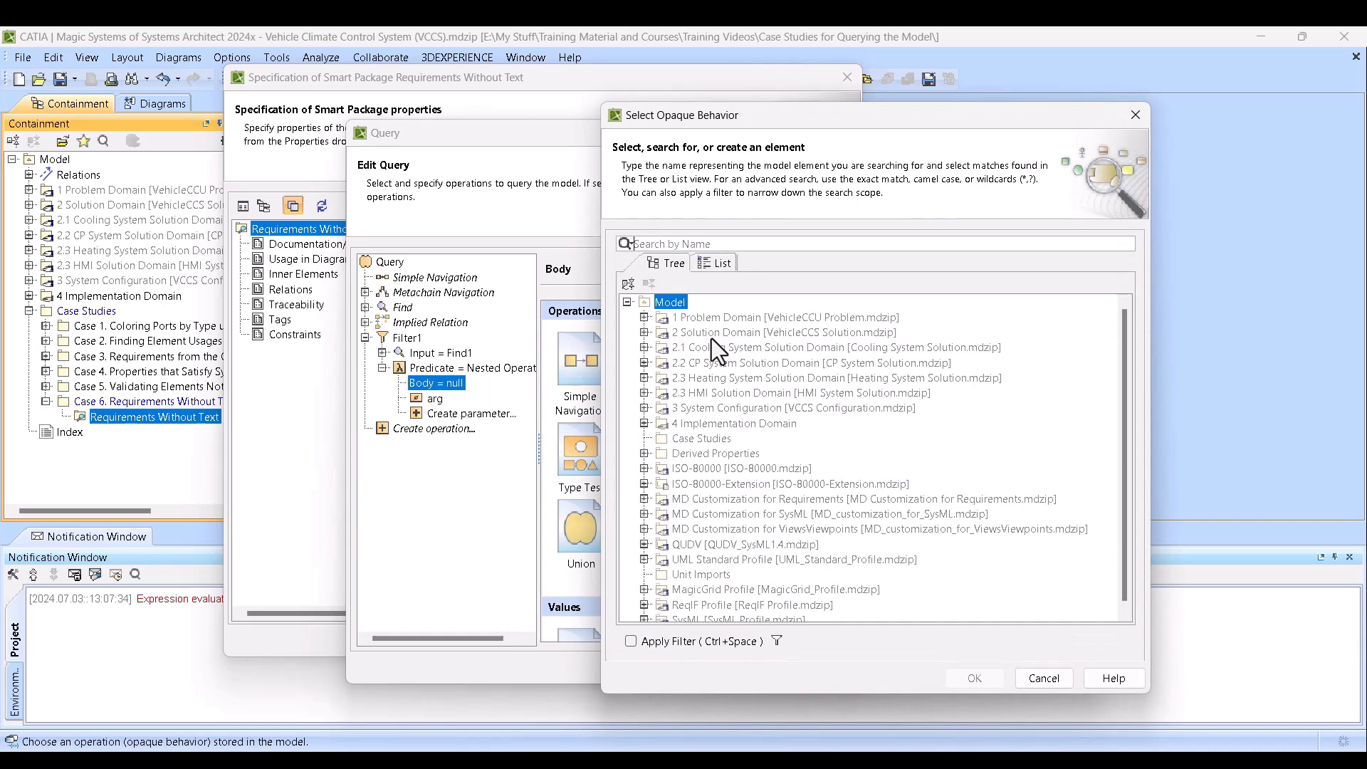
{"action": "type", "text": "ifth"}
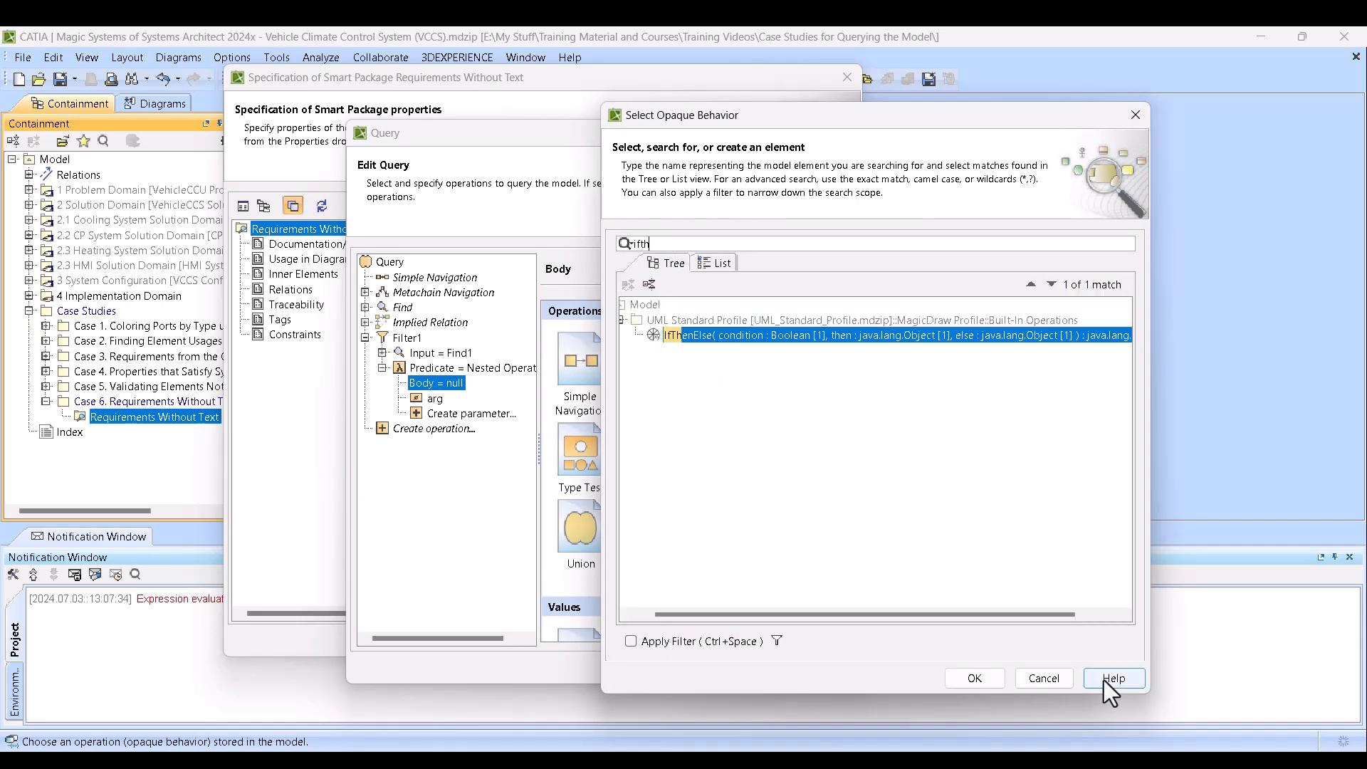
{"action": "left_click", "coordinate": [997, 681]}
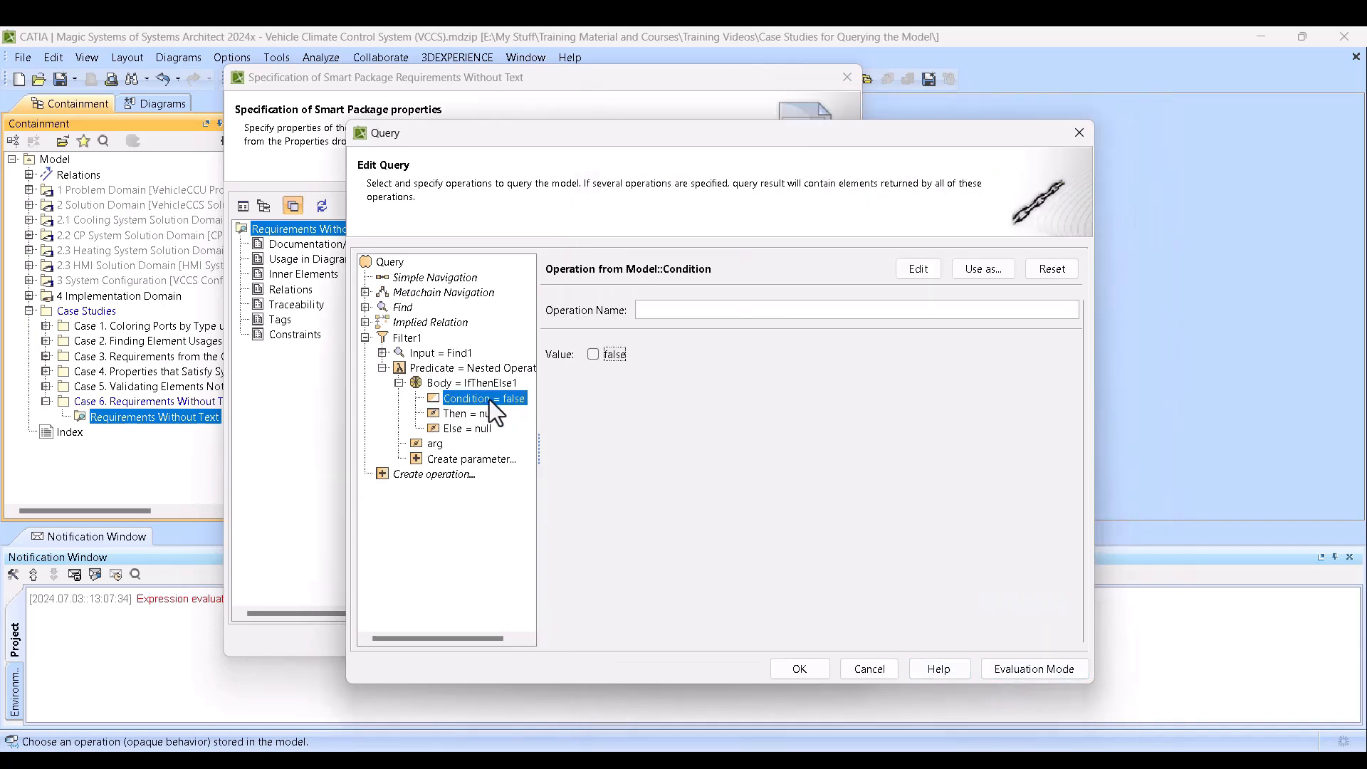
Rename the nested operation's arg parameter to req.
{"action": "left_click", "coordinate": [434, 443]}
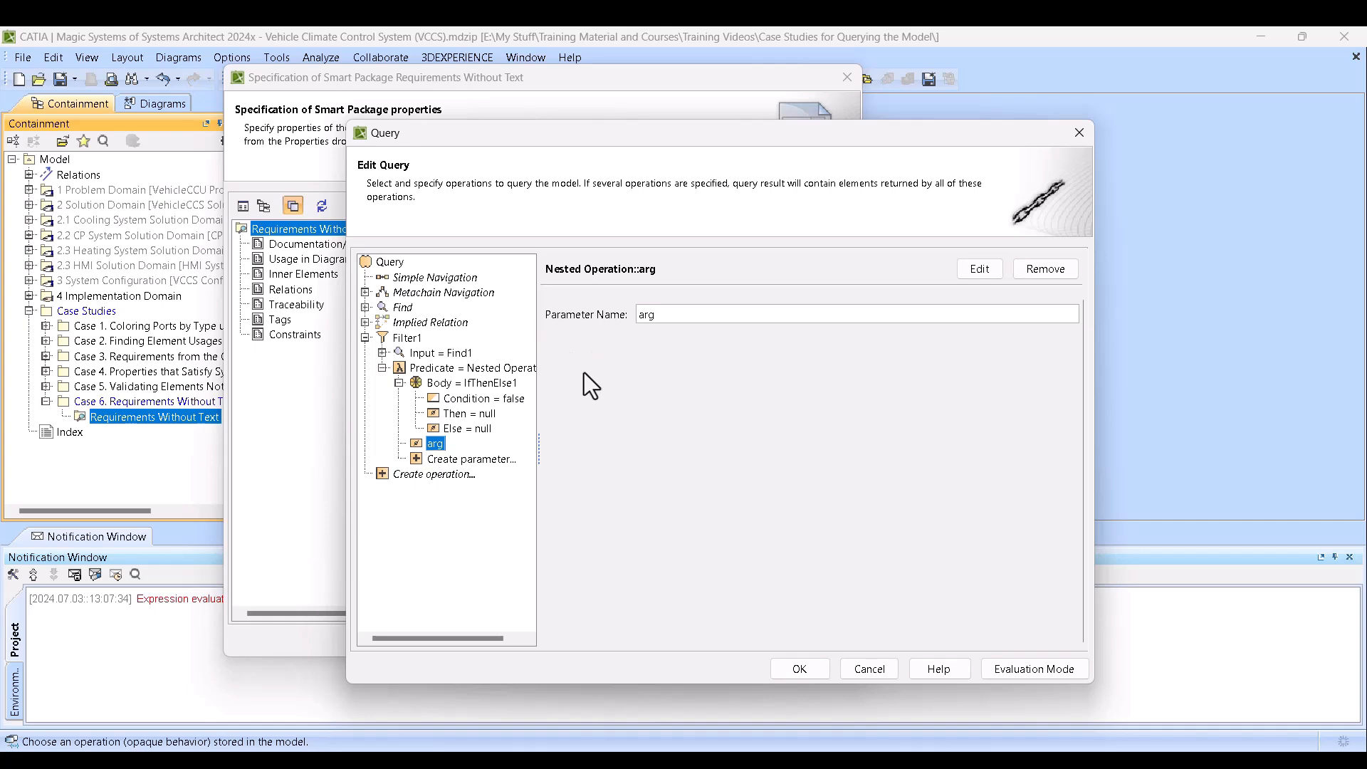
{"action": "double_click", "coordinate": [666, 319]}
{"action": "type", "text": "req"}
Reset the IfThenElse Condition and assign it the IsEmpty operation from the model.
{"action": "left_click", "coordinate": [467, 386]}
{"action": "left_click", "coordinate": [455, 400]}
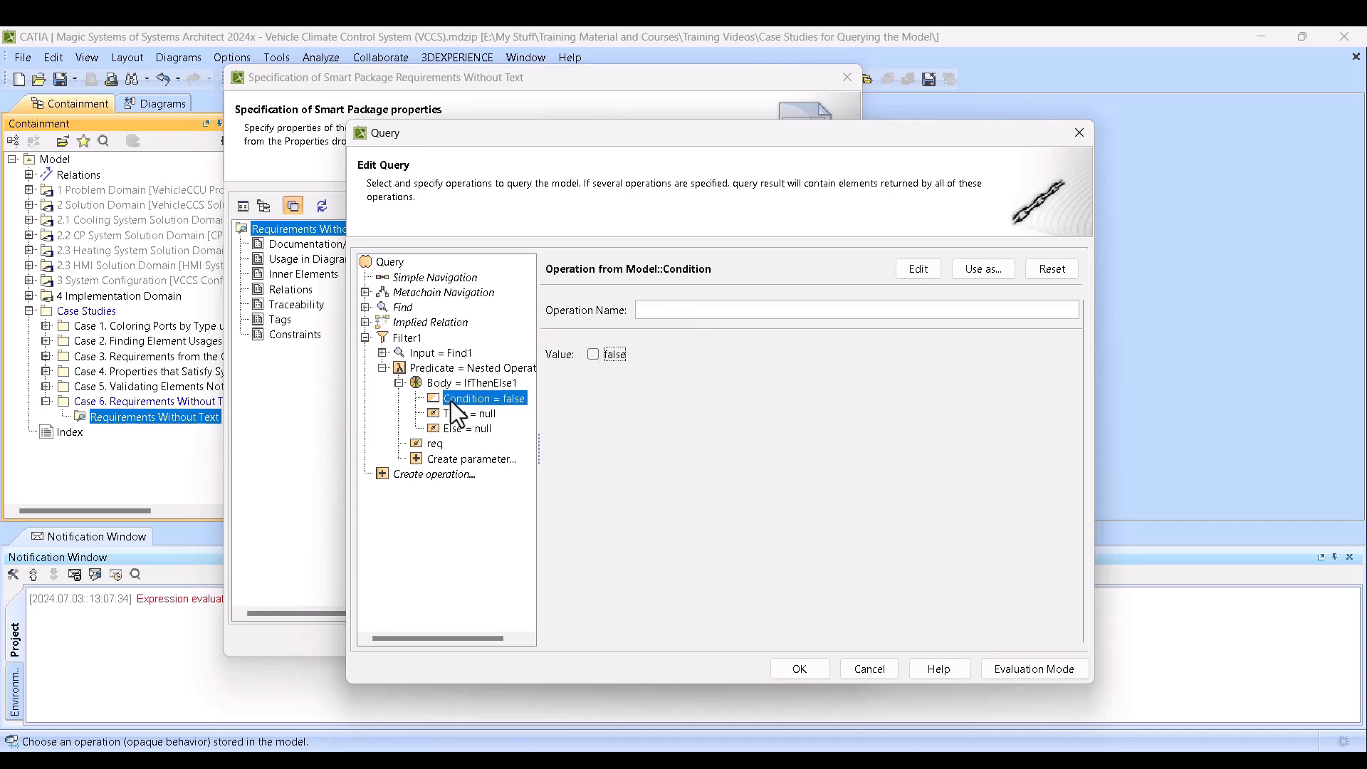
{"action": "left_click", "coordinate": [1045, 269]}
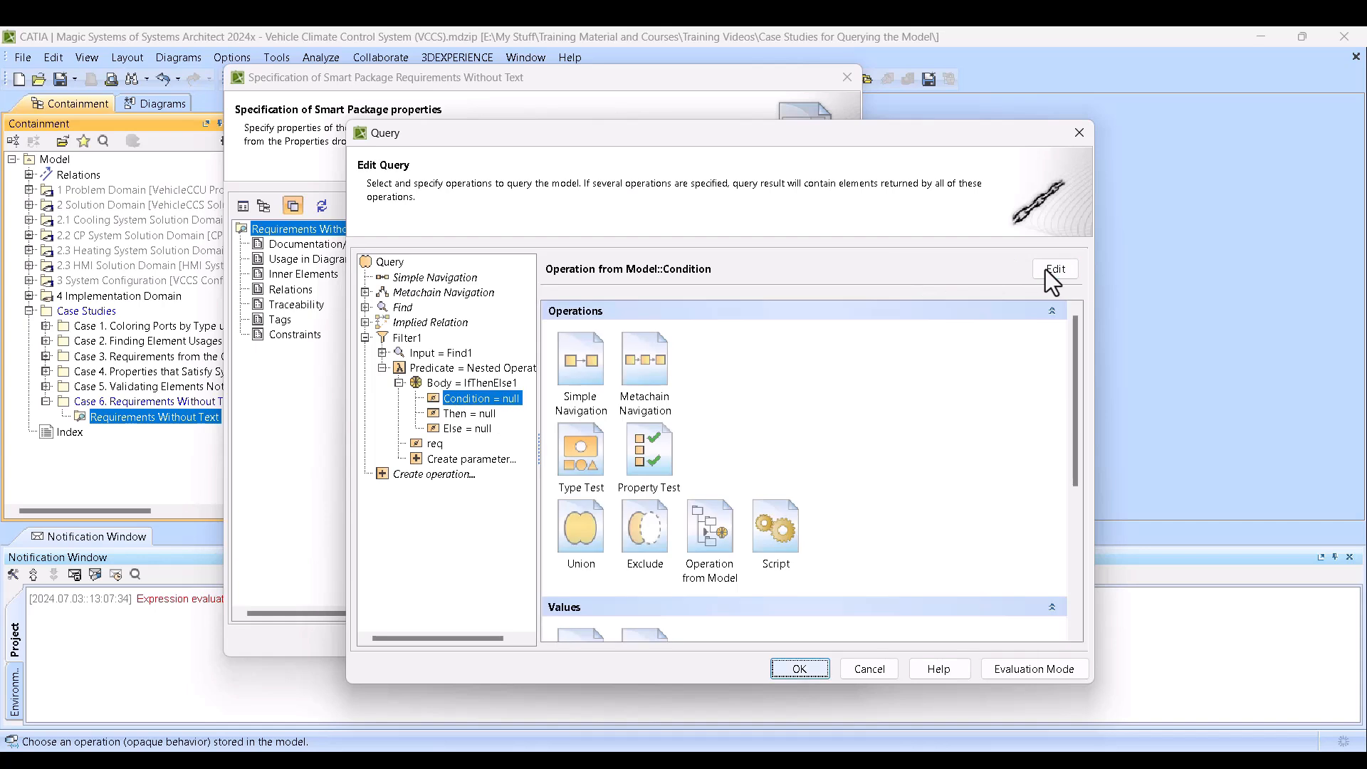
{"action": "left_click", "coordinate": [733, 535]}
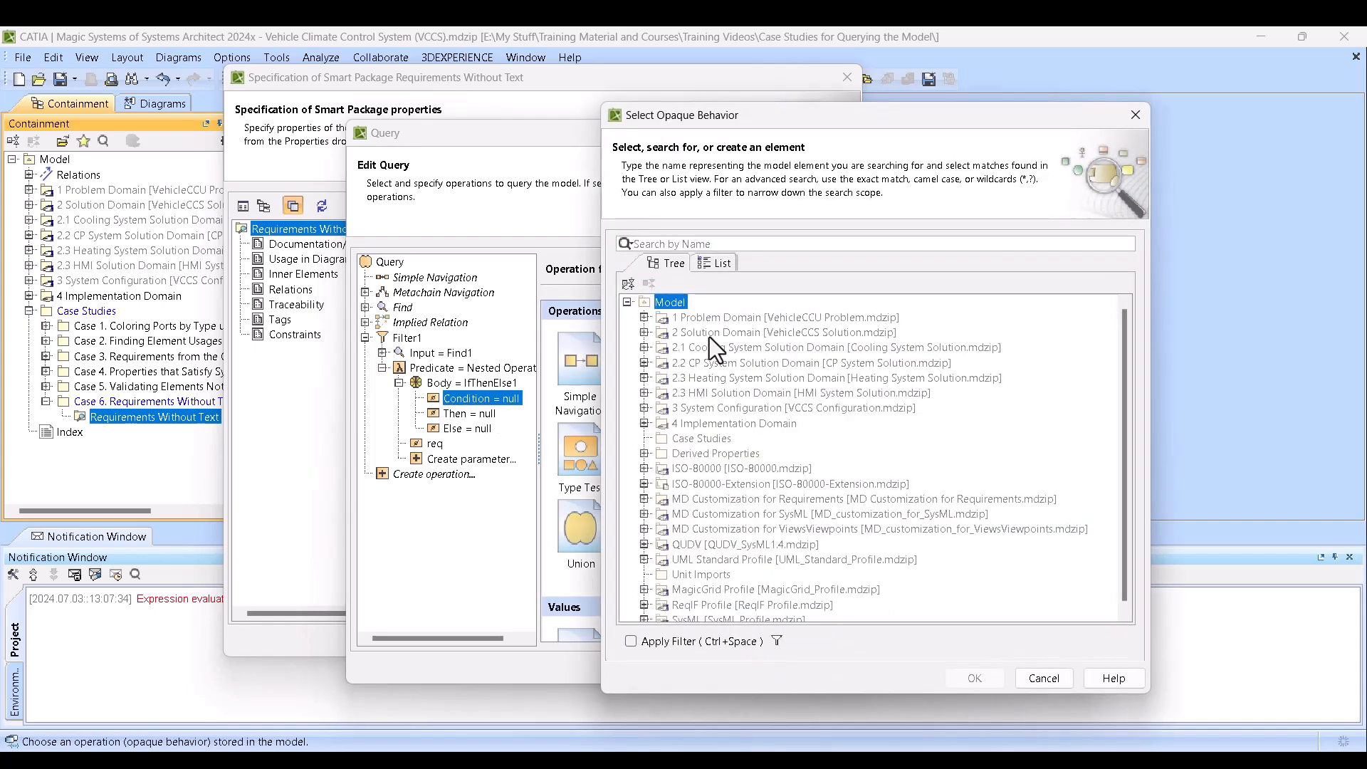
{"action": "type", "text": "is"}
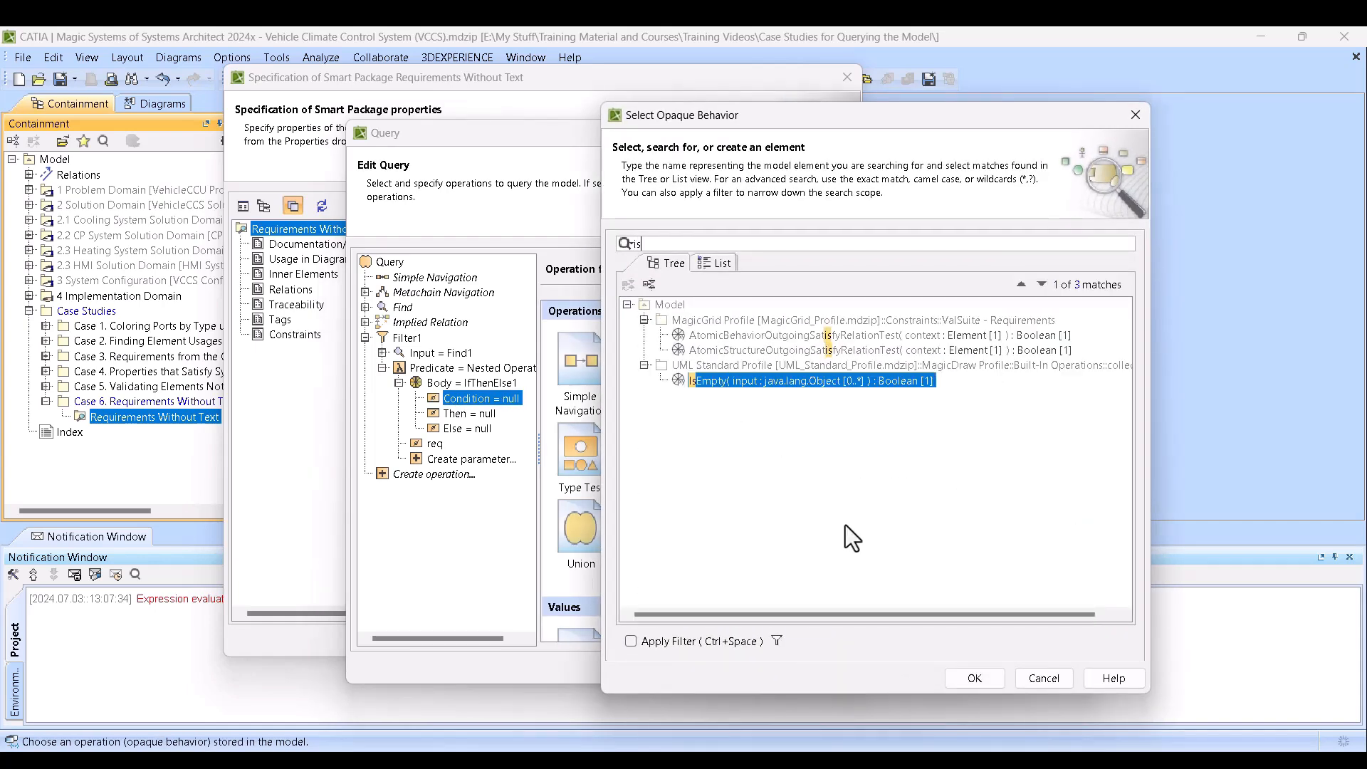
{"action": "left_click", "coordinate": [977, 679]}
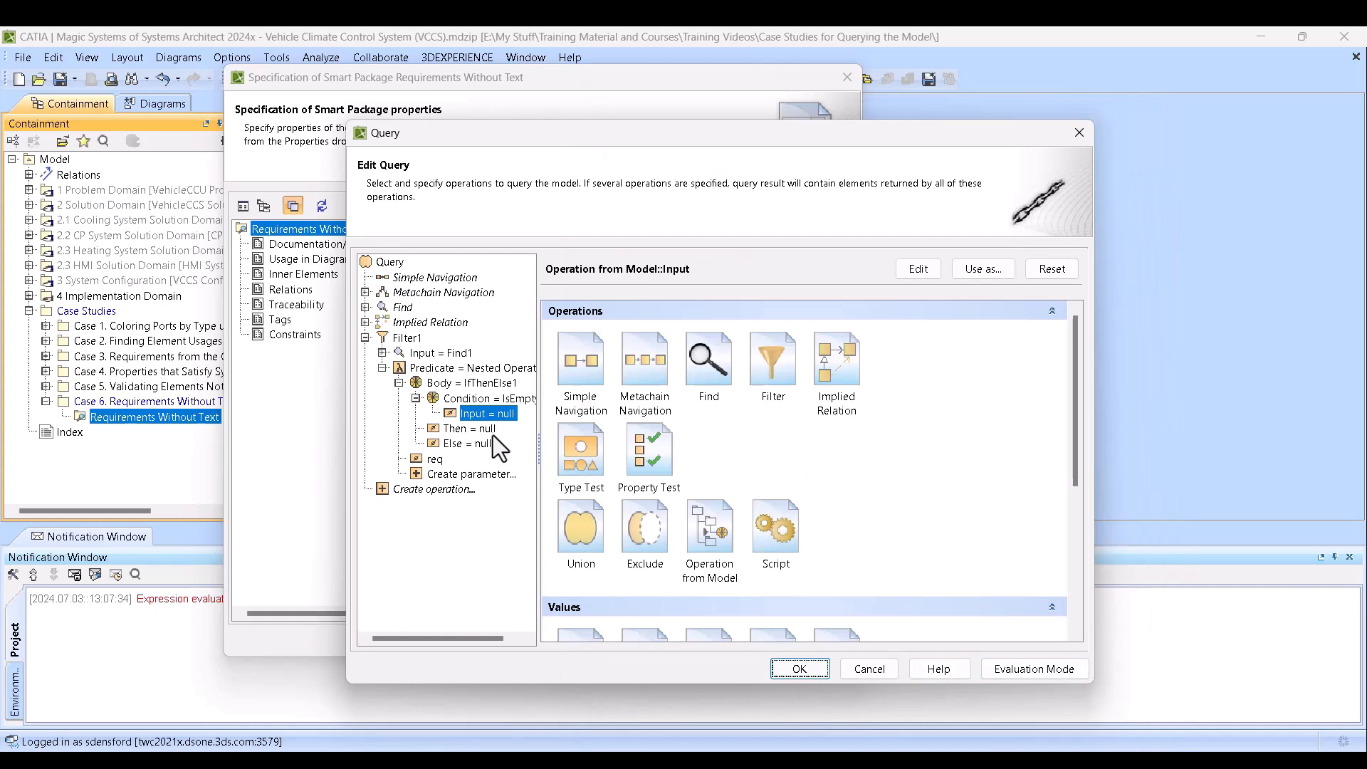
Set the IsEmpty Input to a Metachain Navigation from AbstractRequirement [NamedElement] through the Owned Element property.
{"action": "left_click", "coordinate": [640, 378]}
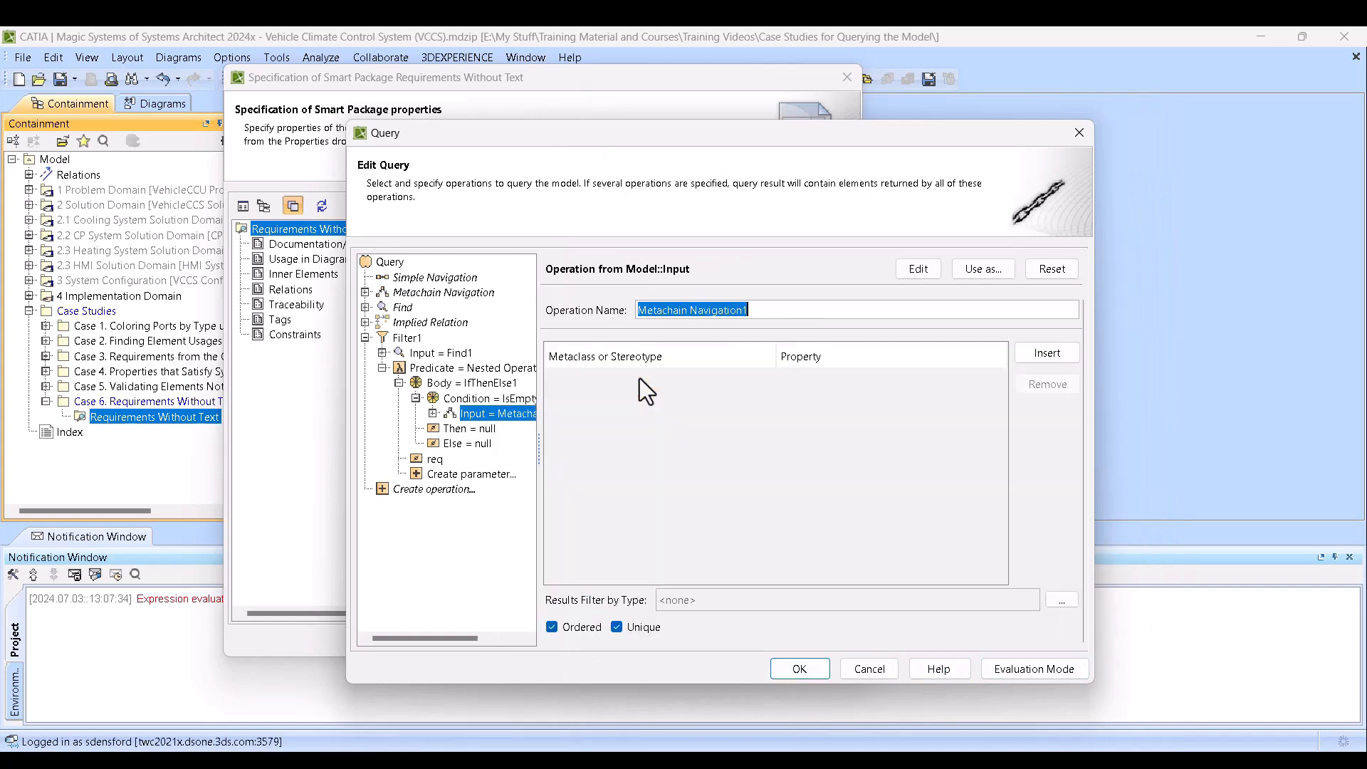
{"action": "left_click", "coordinate": [1046, 353]}
{"action": "left_click", "coordinate": [660, 378]}
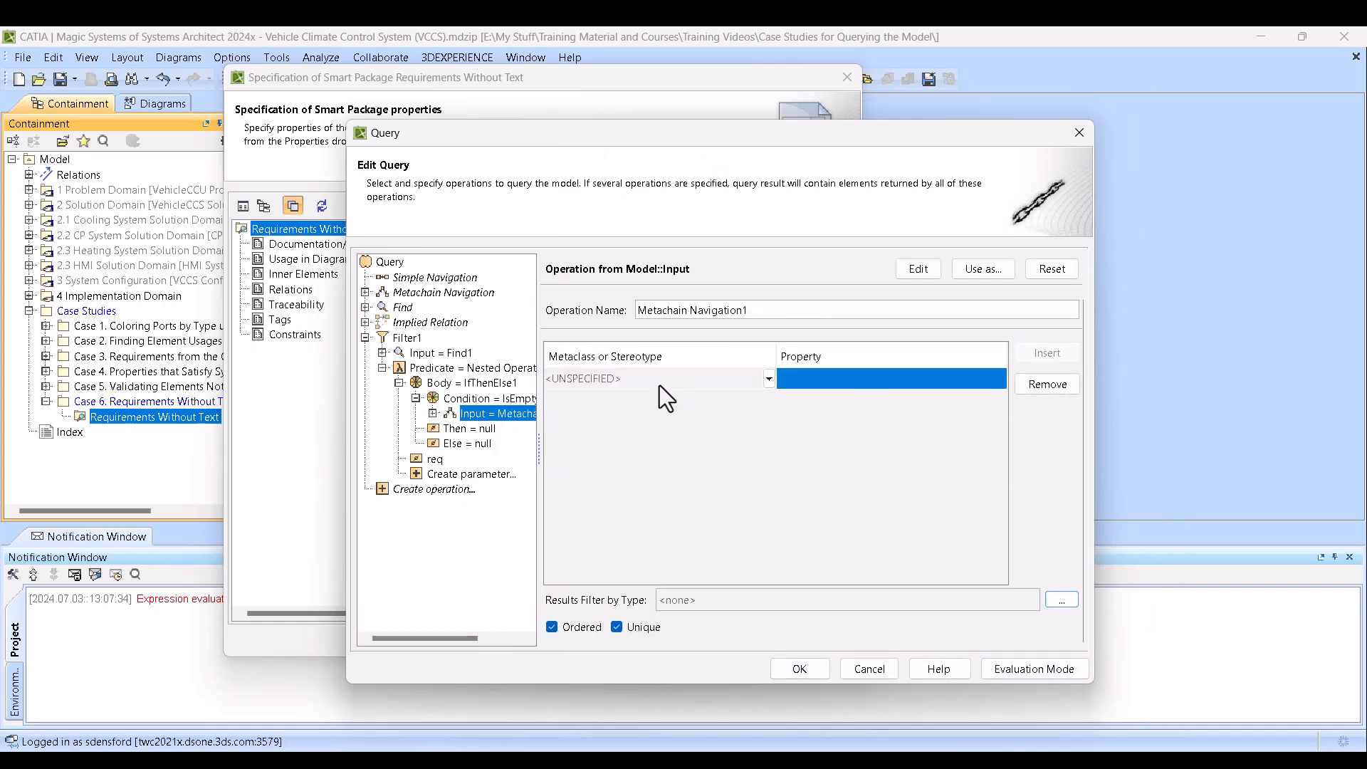
{"action": "left_click", "coordinate": [660, 378]}
{"action": "type", "text": "ab"}
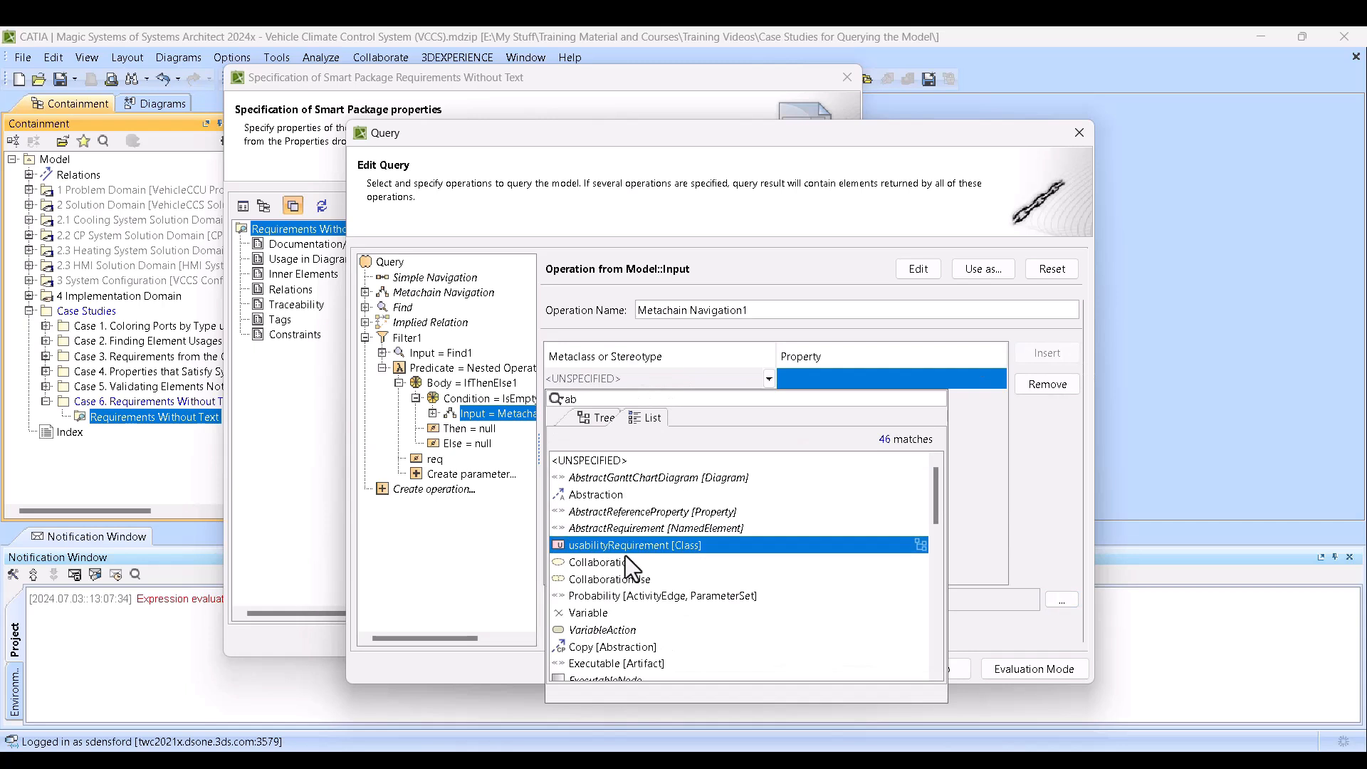
{"action": "left_click", "coordinate": [654, 528]}
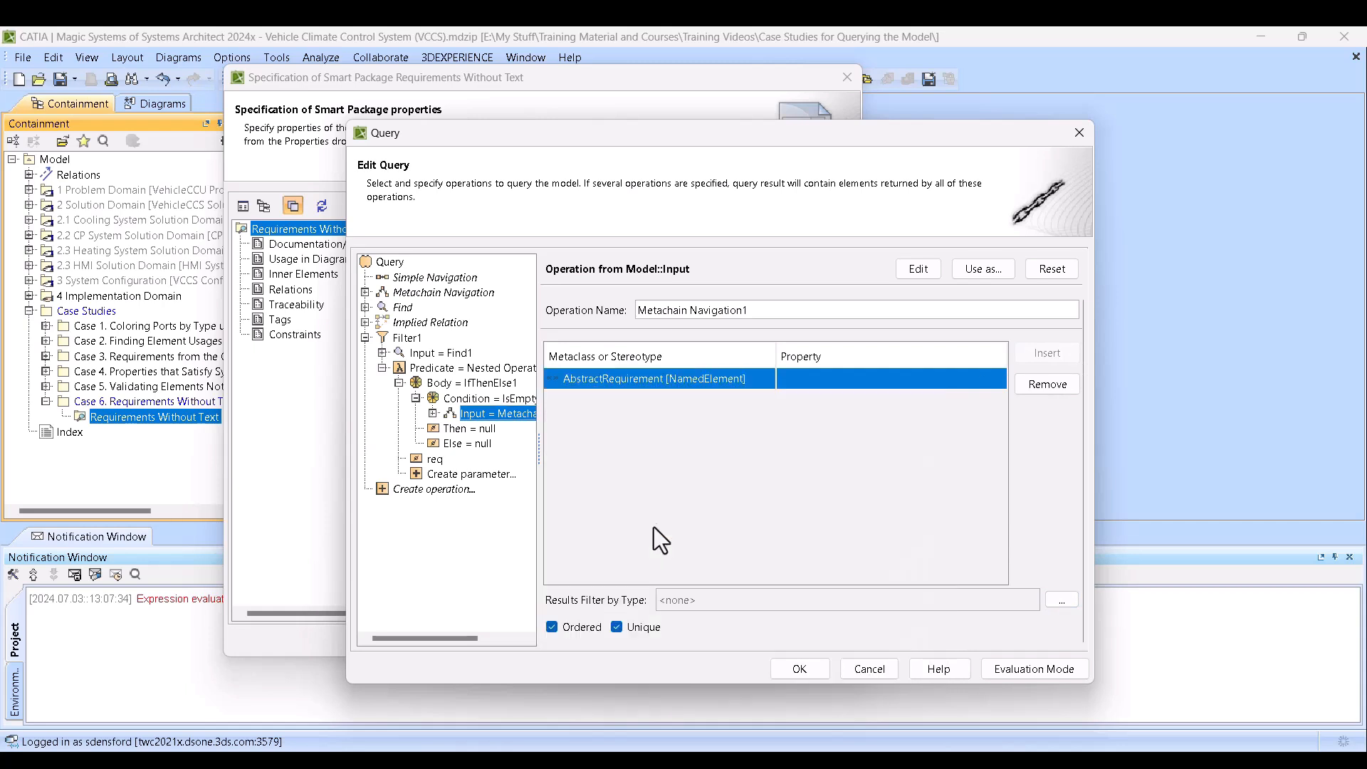
{"action": "left_click", "coordinate": [860, 375]}
{"action": "left_click", "coordinate": [860, 374]}
{"action": "type", "text": "owne"}
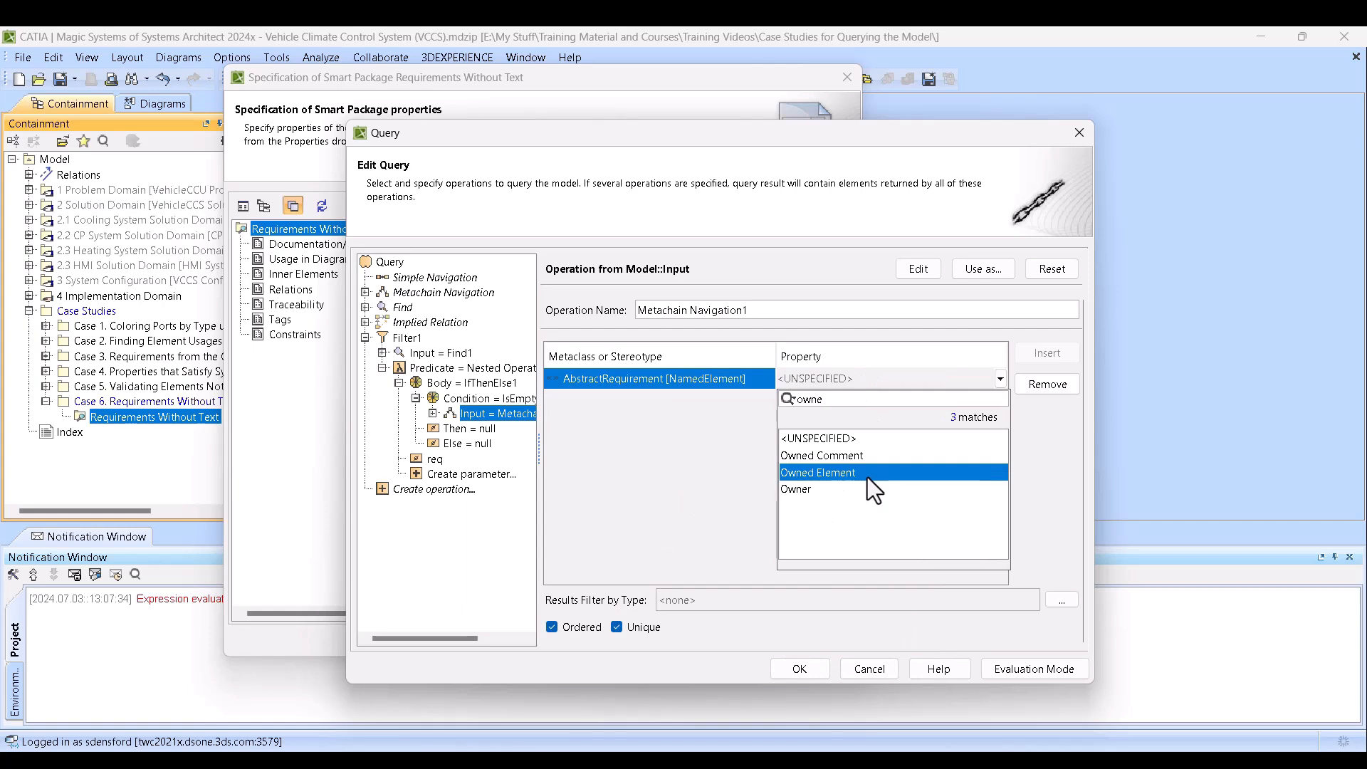
{"action": "left_click", "coordinate": [867, 477]}
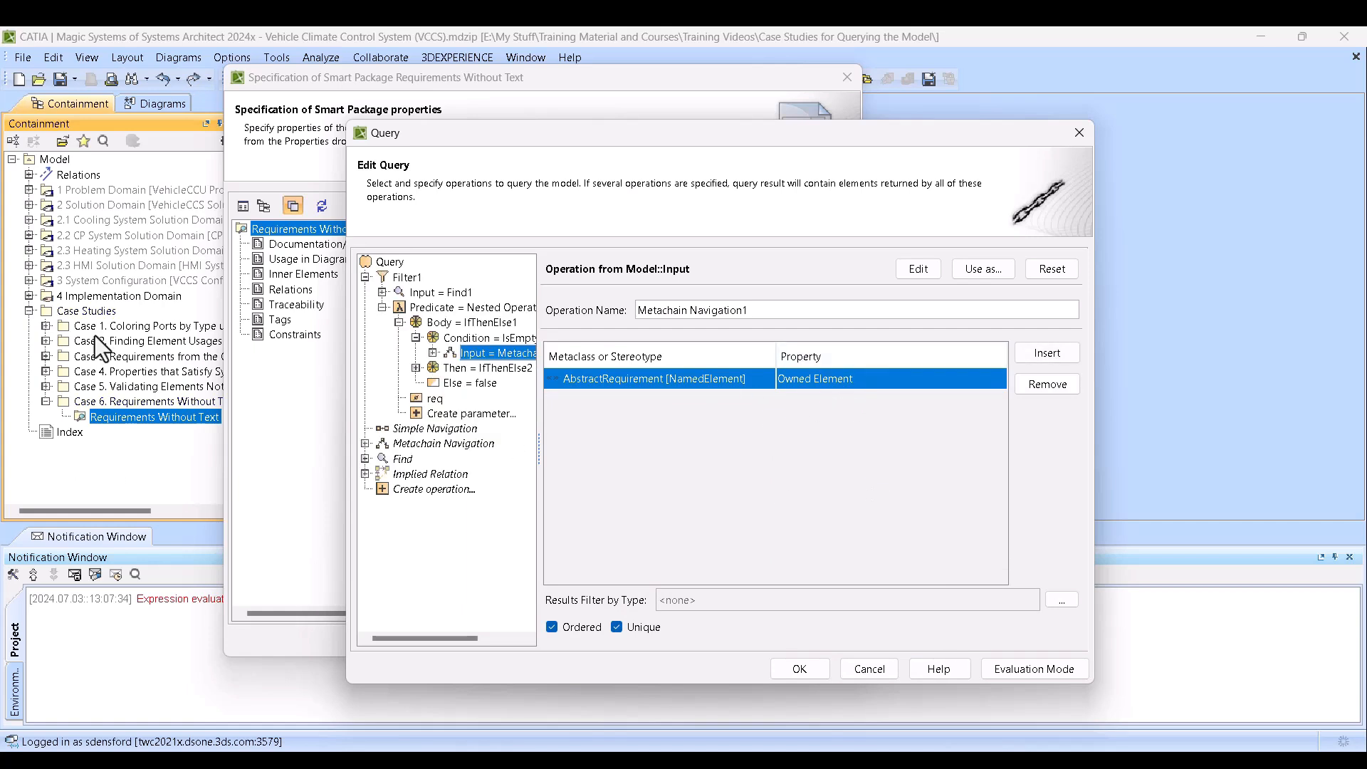
Filter the Owned Element navigation's results by the Requirement type and accept the query.
{"action": "left_click", "coordinate": [1064, 603]}
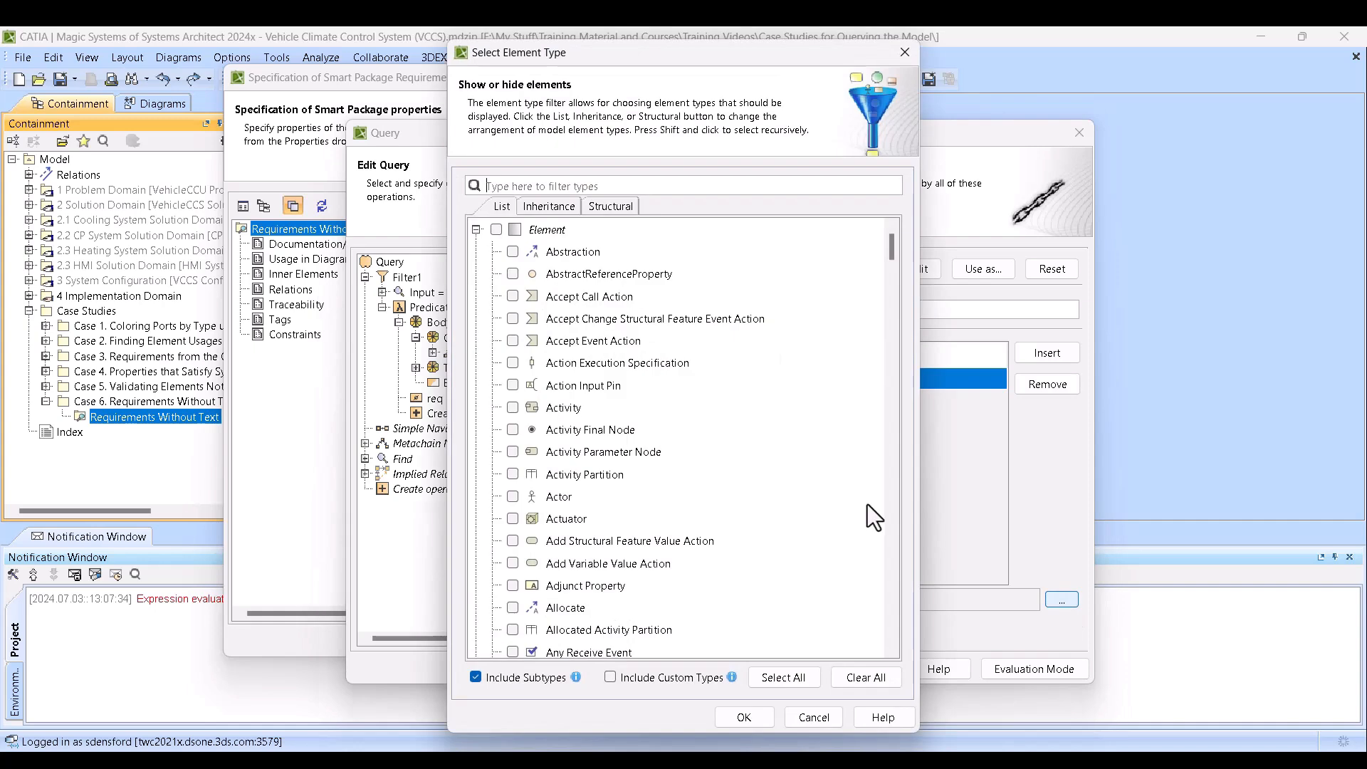
{"action": "type", "text": "req"}
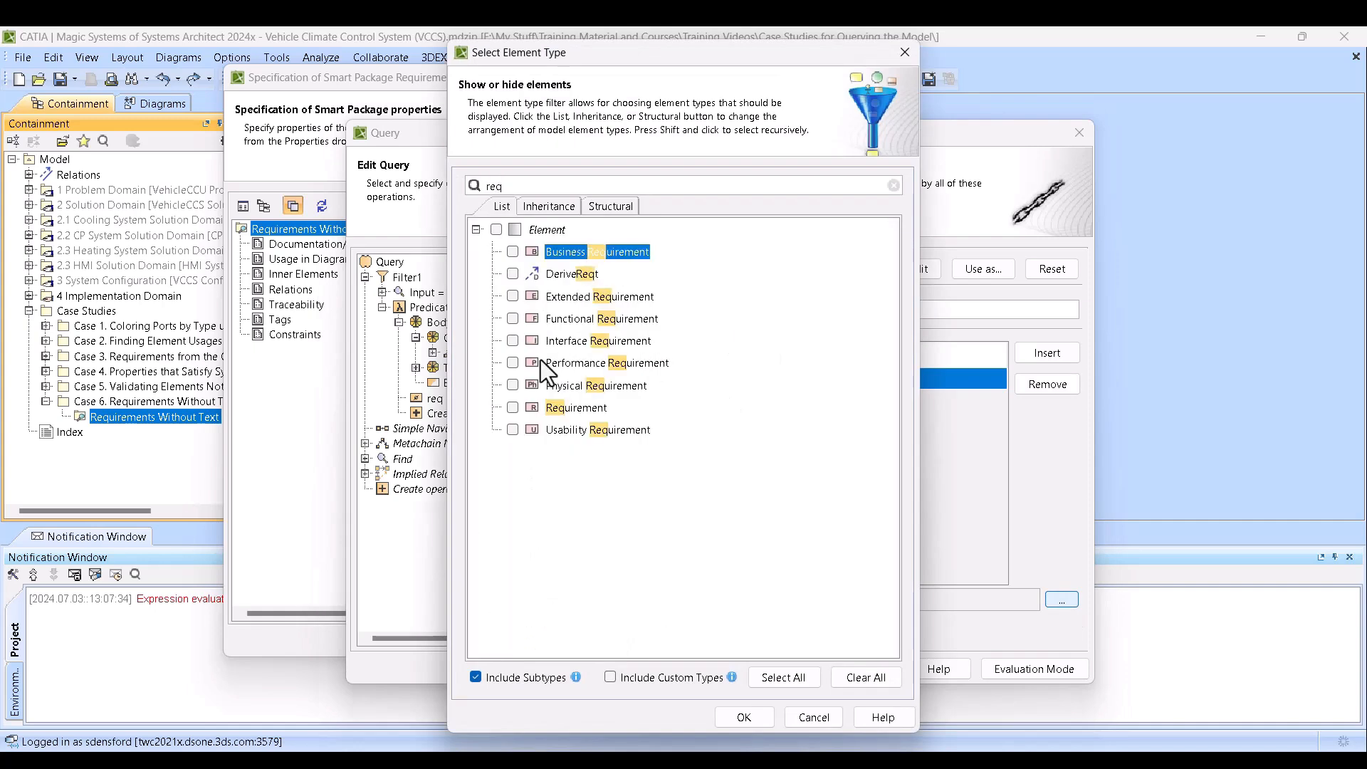
{"action": "left_click", "coordinate": [513, 408]}
{"action": "left_click", "coordinate": [745, 717]}
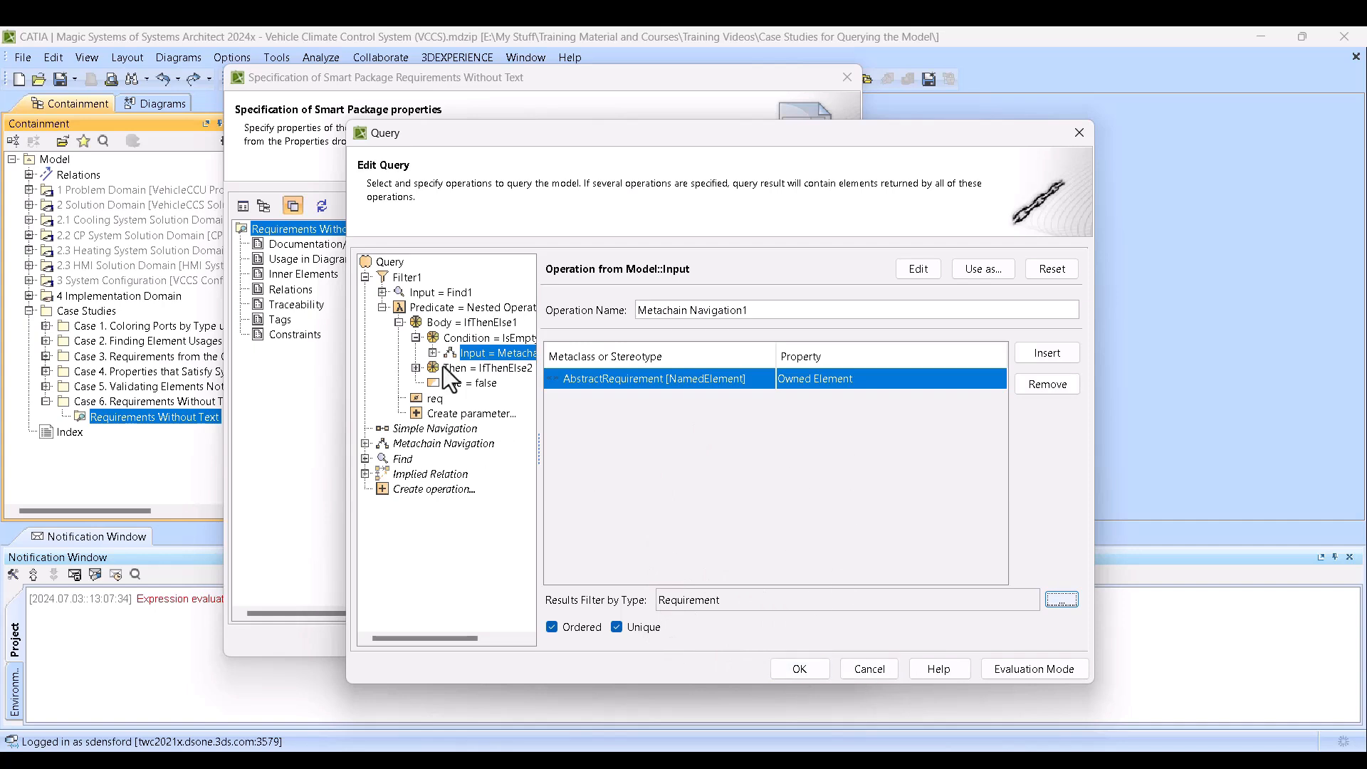
{"action": "left_click", "coordinate": [809, 673]}
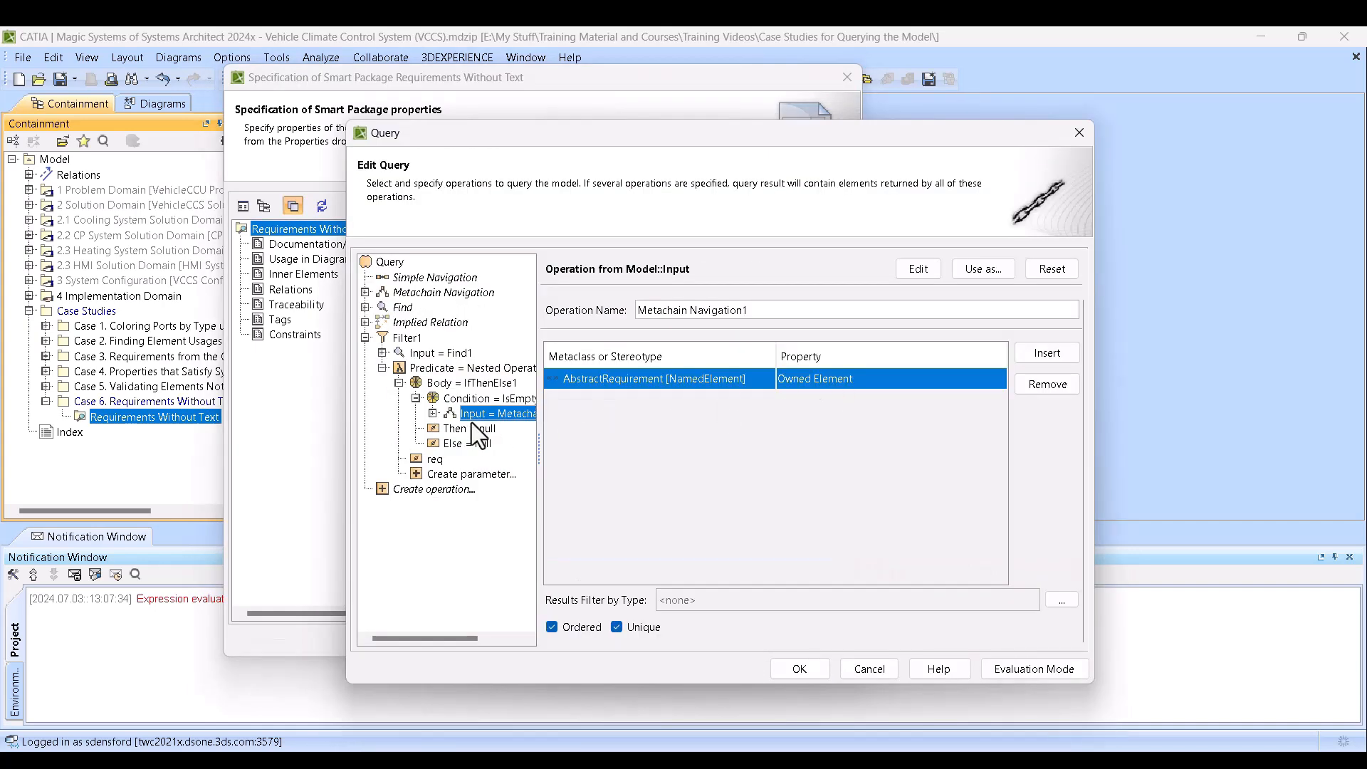
Set the outer Then branch to a second IfThenElse operation from the model, with IsEmpty as its Condition.
{"action": "left_click", "coordinate": [471, 428]}
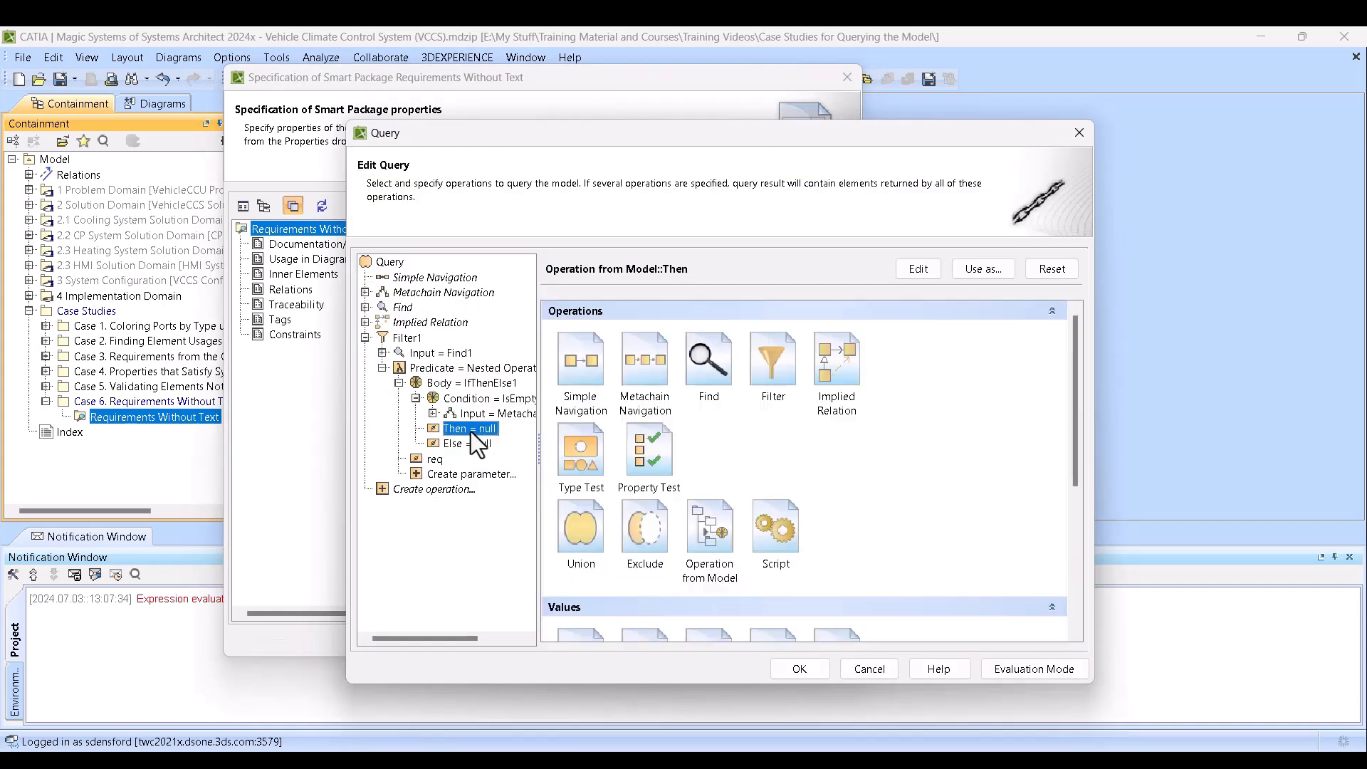
{"action": "left_click", "coordinate": [705, 551]}
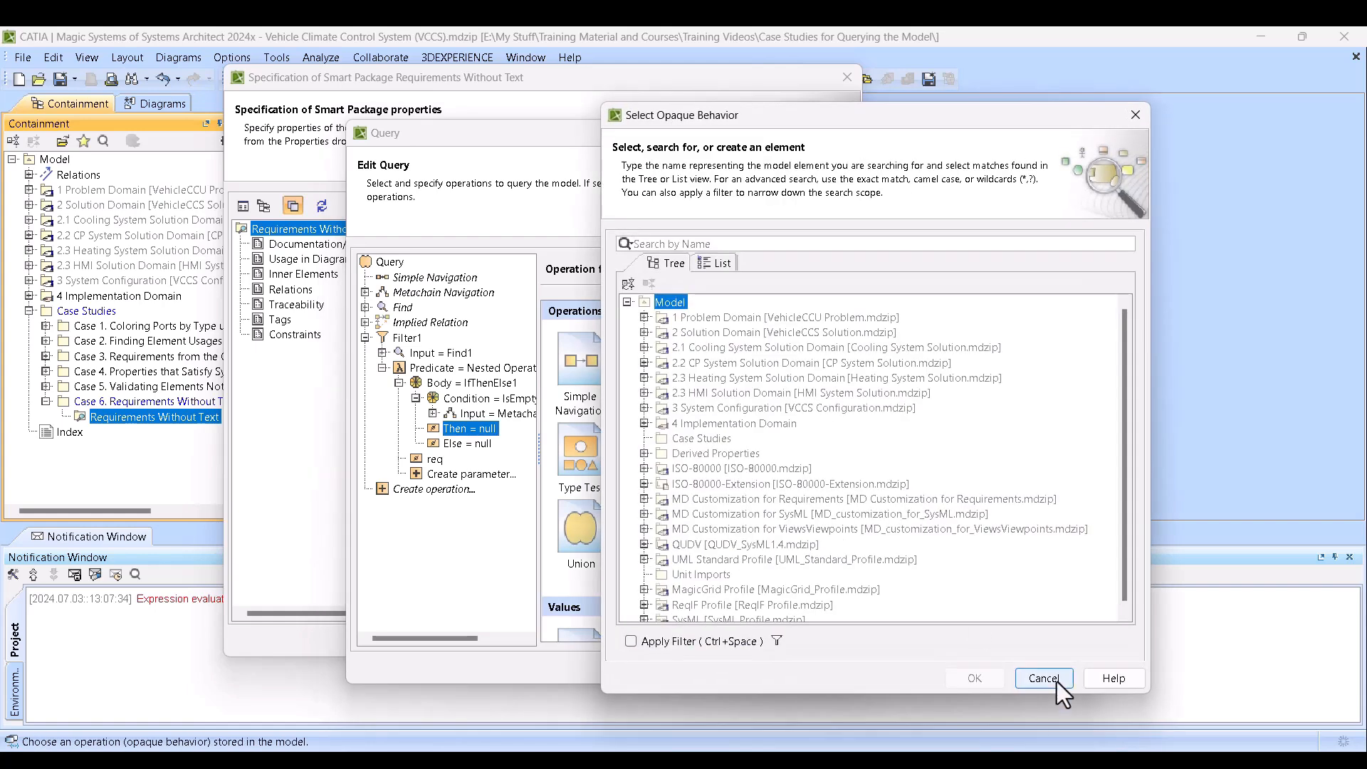
{"action": "type", "text": "if"}
{"action": "left_click", "coordinate": [995, 676]}
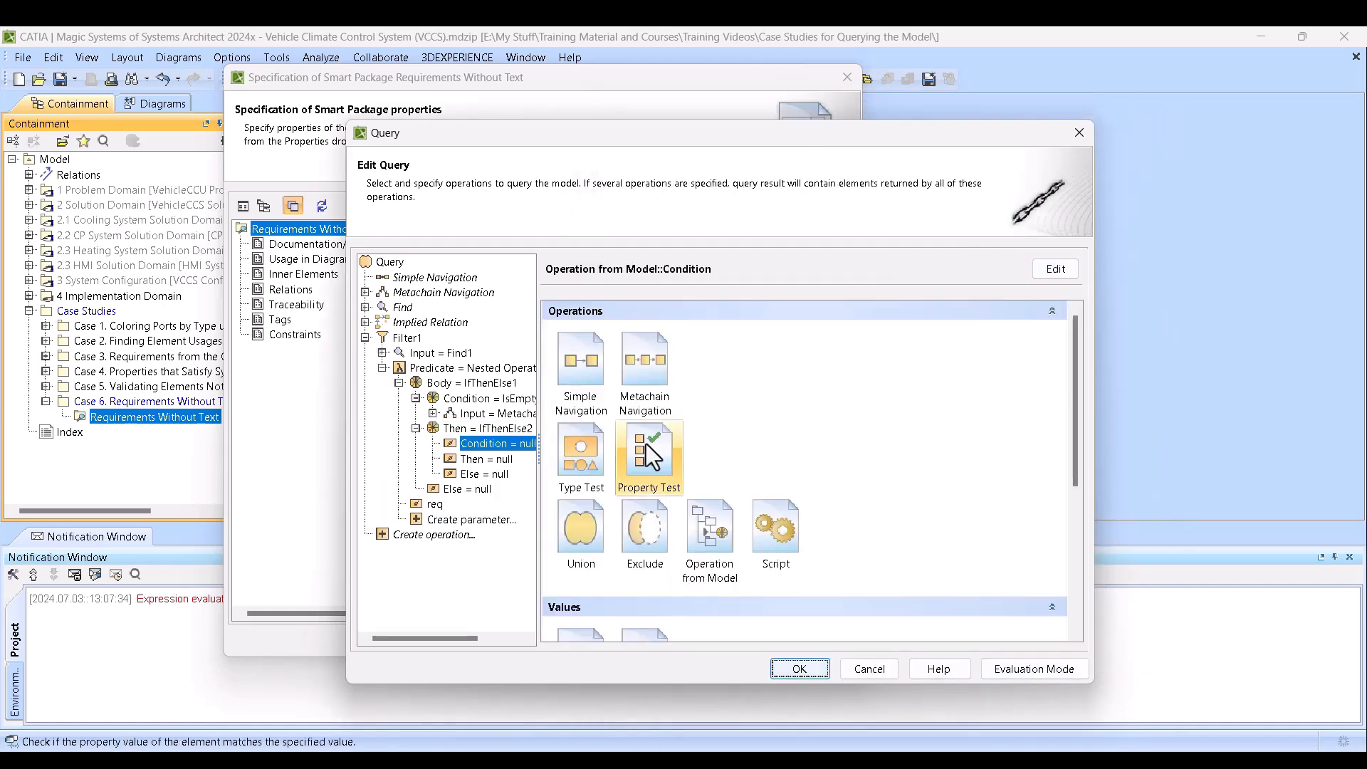
{"action": "left_click", "coordinate": [713, 553]}
{"action": "type", "text": "is"}
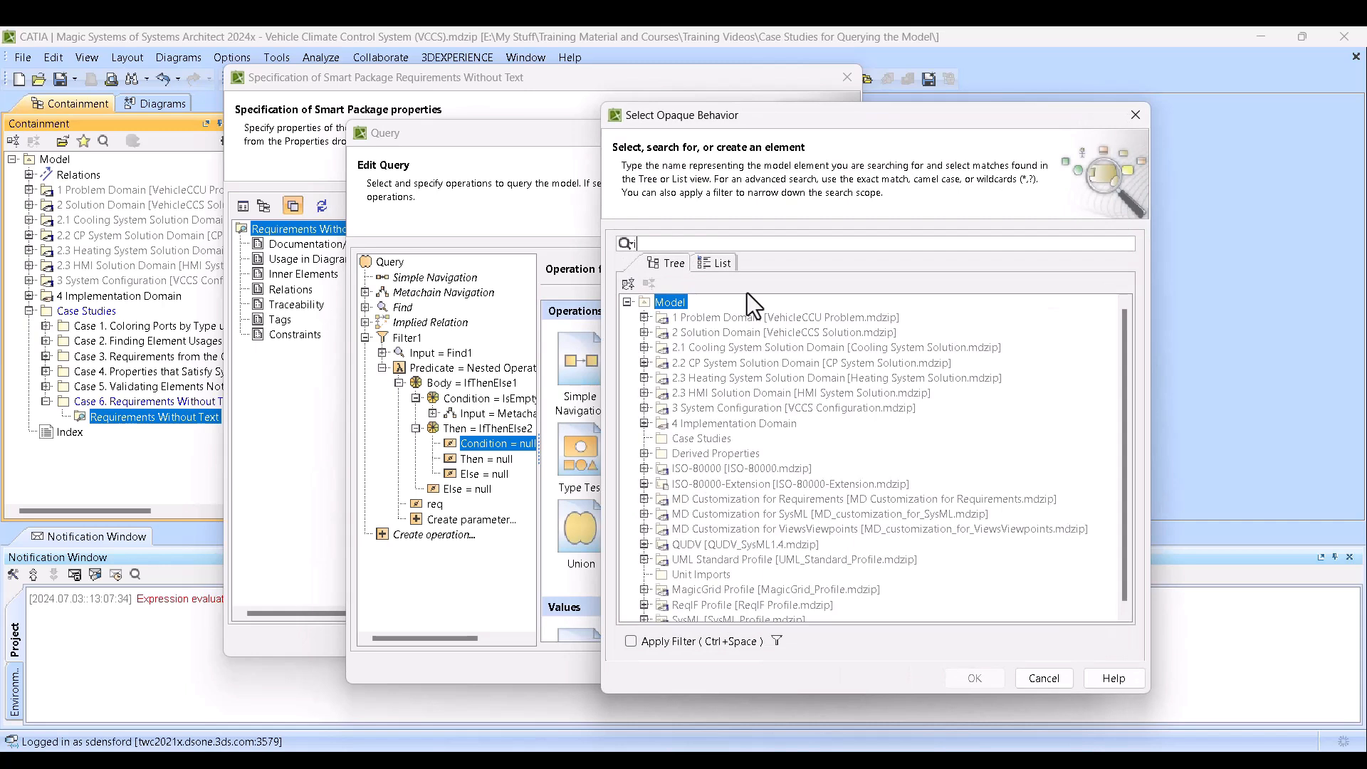
{"action": "left_click", "coordinate": [970, 678]}
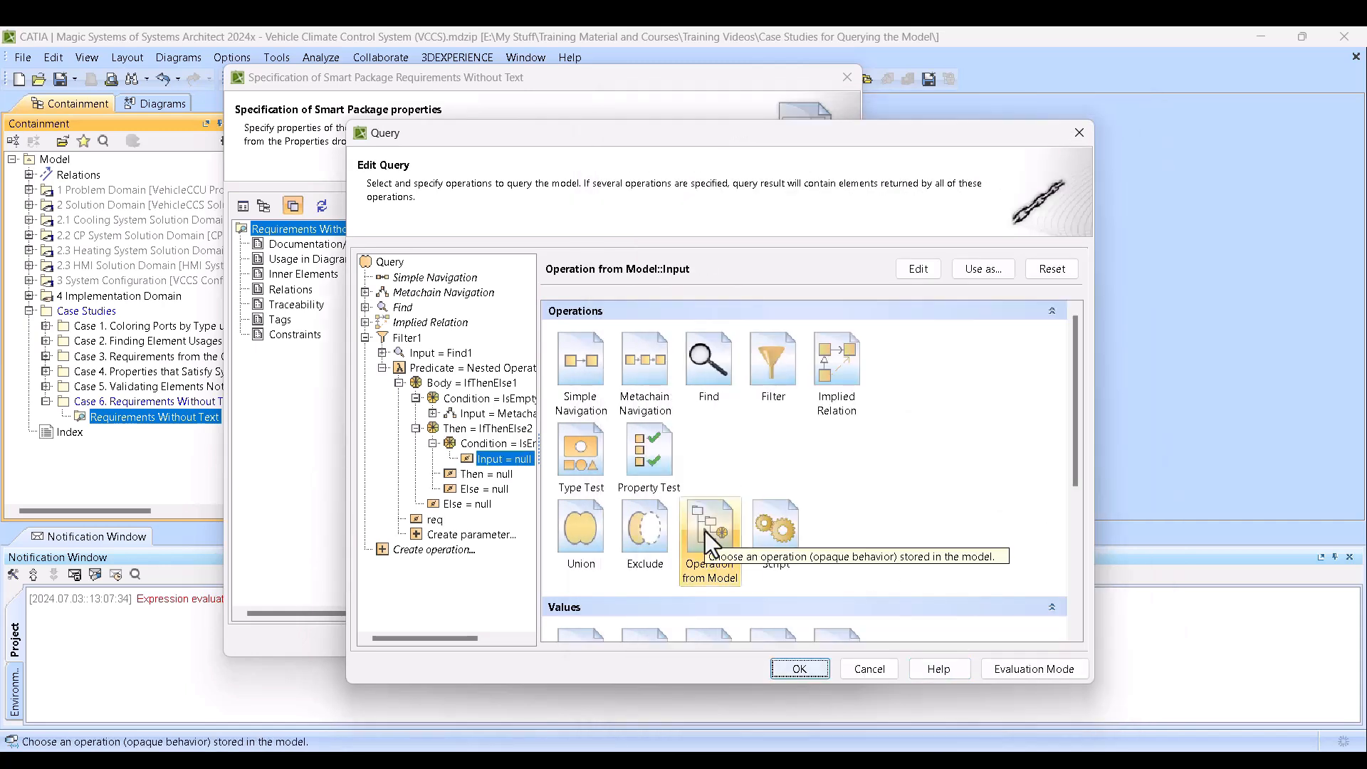
Set the inner IsEmpty Input to a Metachain Navigation from AbstractRequirement [NamedElement] through the Text (AbstractRequirement) property.
{"action": "left_click", "coordinate": [643, 367]}
{"action": "left_click", "coordinate": [1073, 351]}
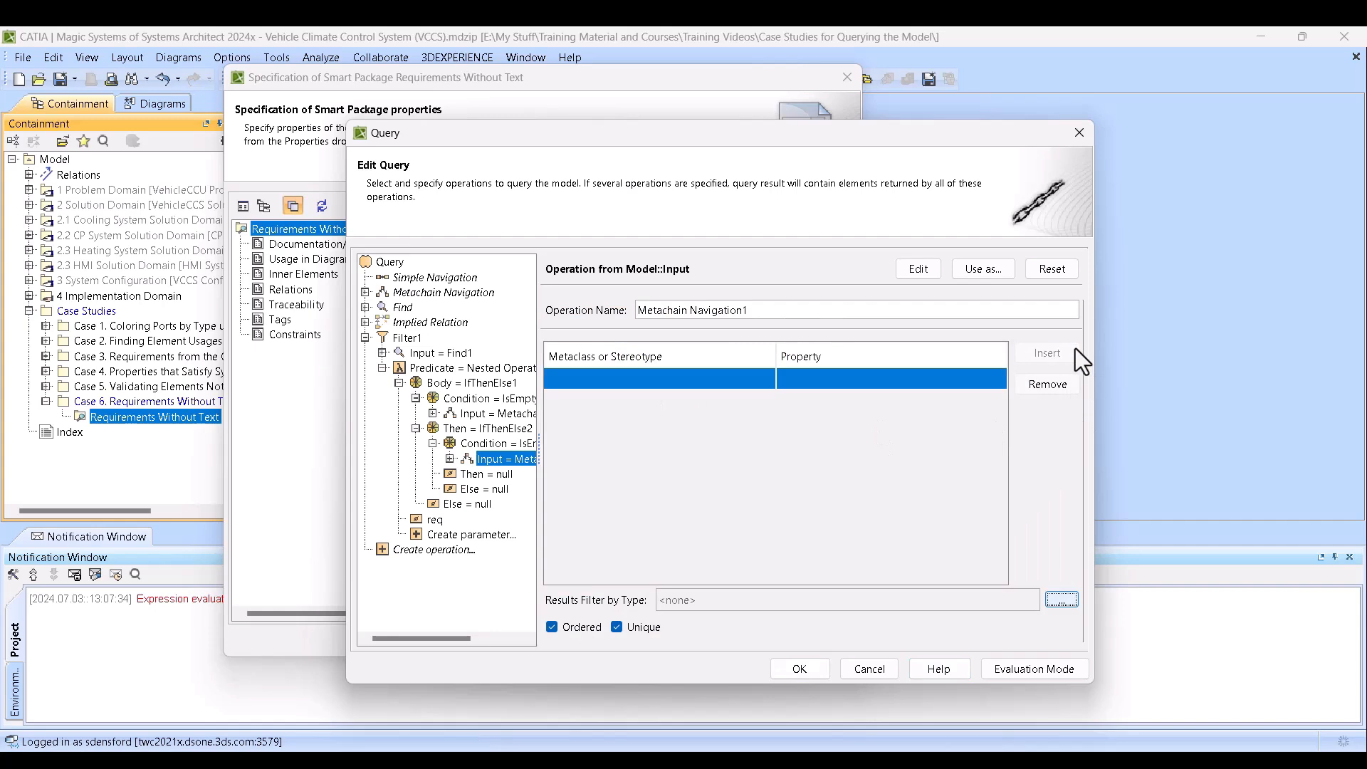
{"action": "left_click", "coordinate": [691, 382]}
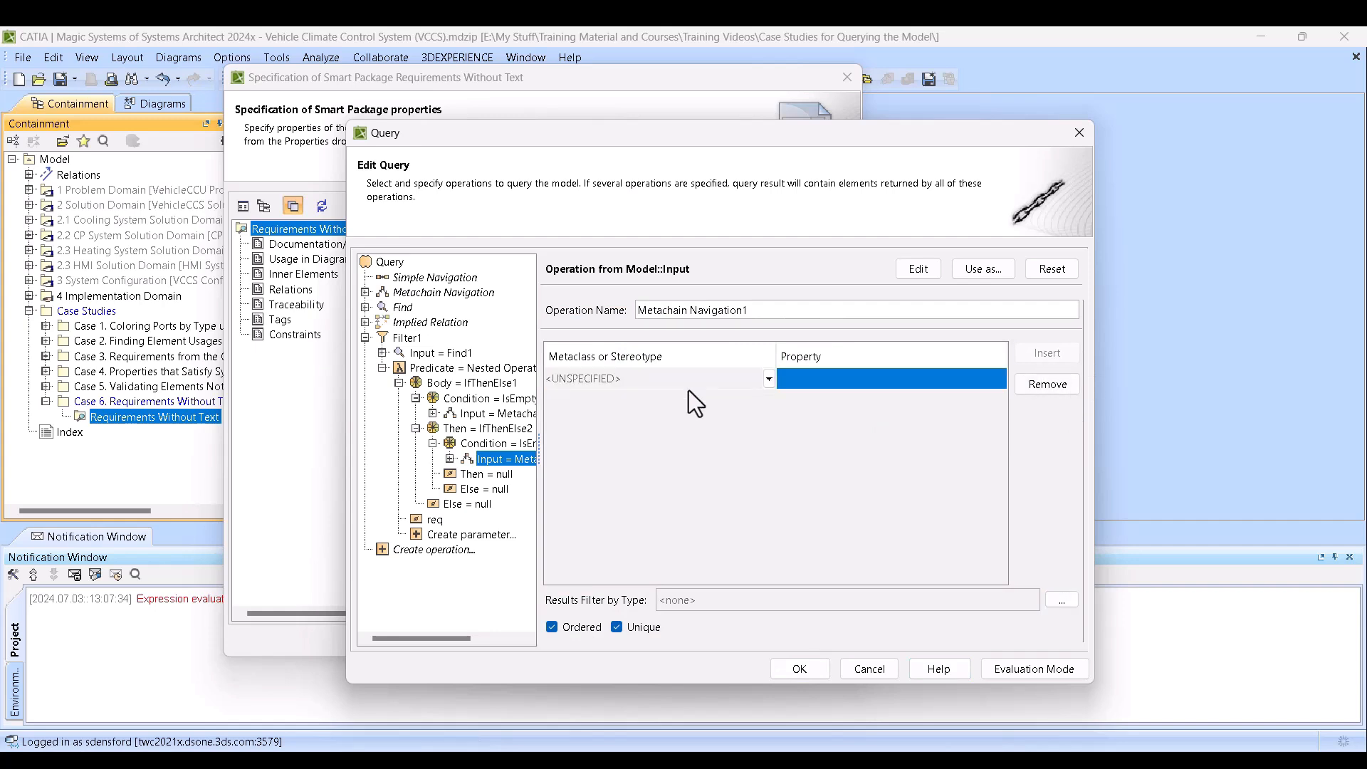
{"action": "type", "text": "ab"}
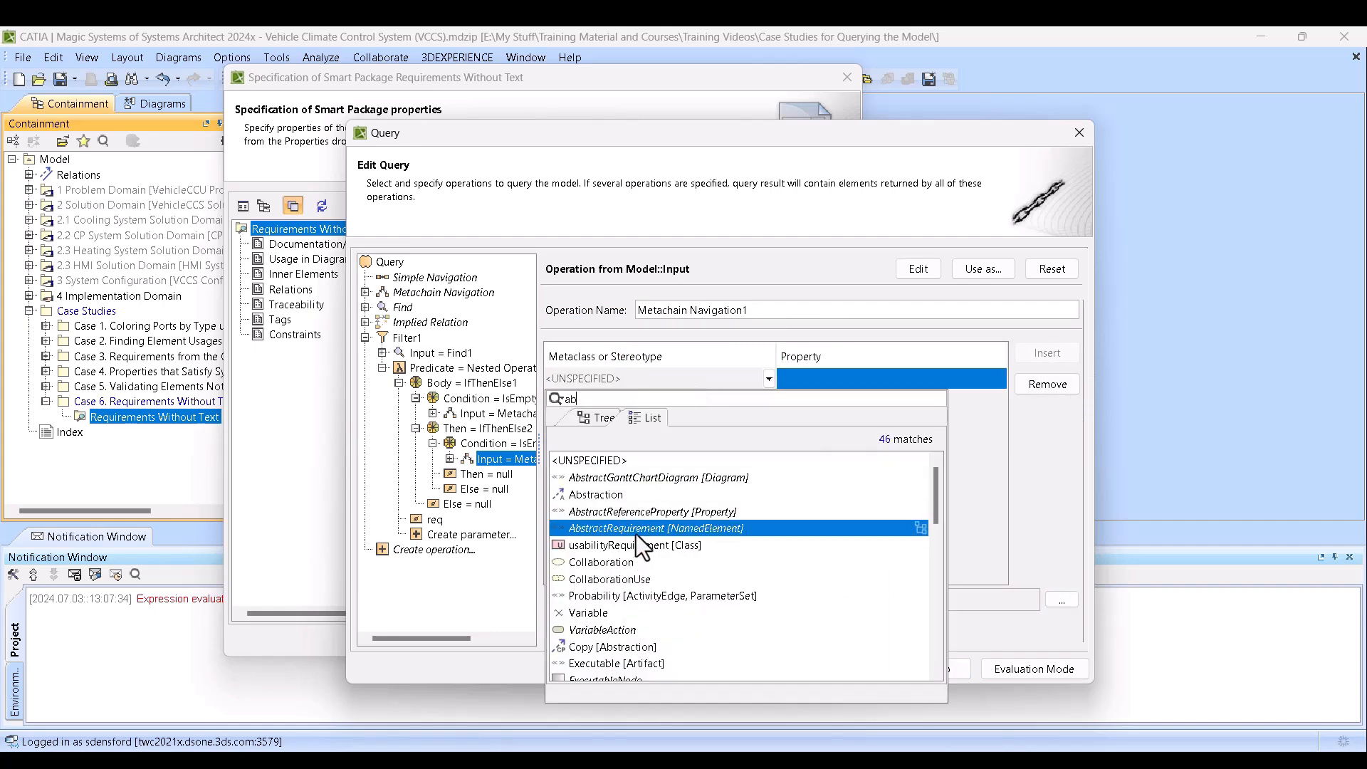
{"action": "left_click", "coordinate": [635, 531]}
{"action": "left_click", "coordinate": [870, 377]}
{"action": "type", "text": "text"}
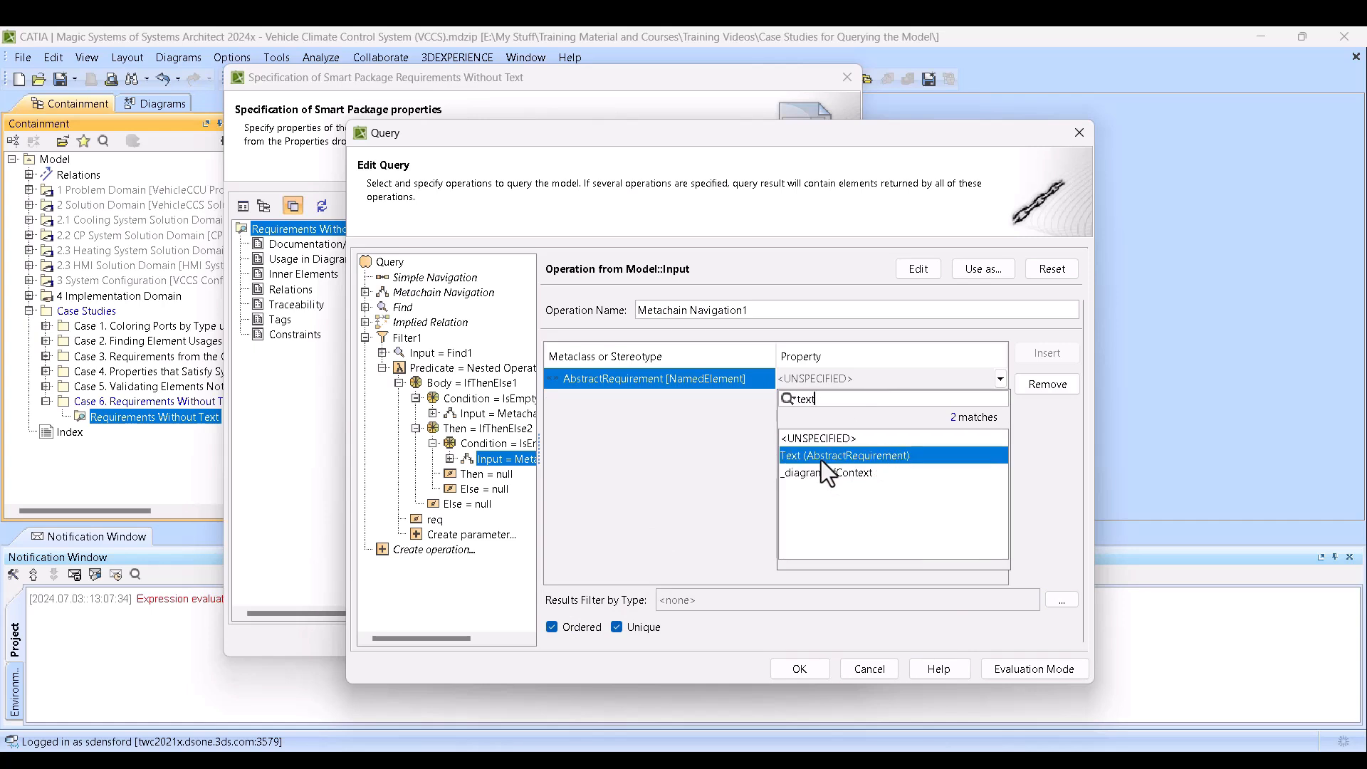
{"action": "left_click", "coordinate": [821, 458]}
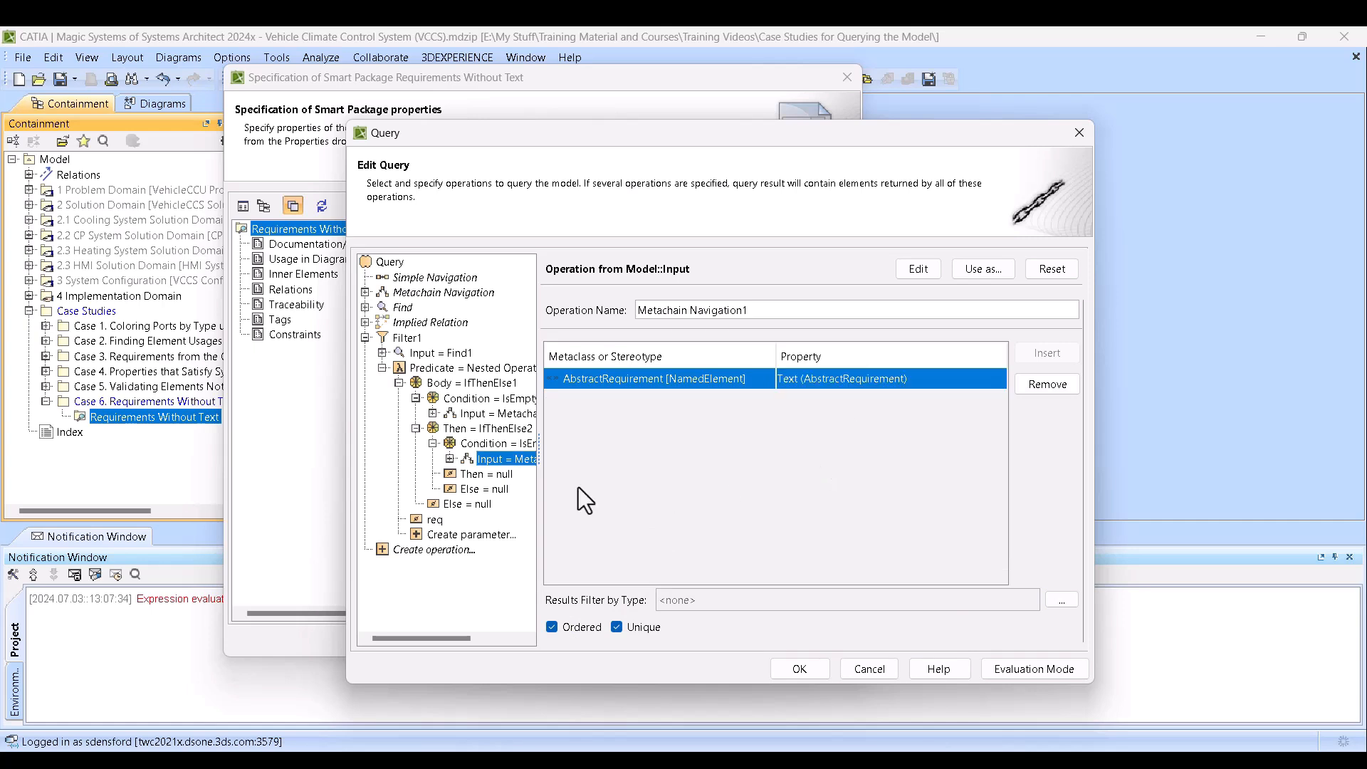
Set the inner IfThenElse operation's Then branch to a Boolean value of true.
{"action": "left_click", "coordinate": [480, 475]}
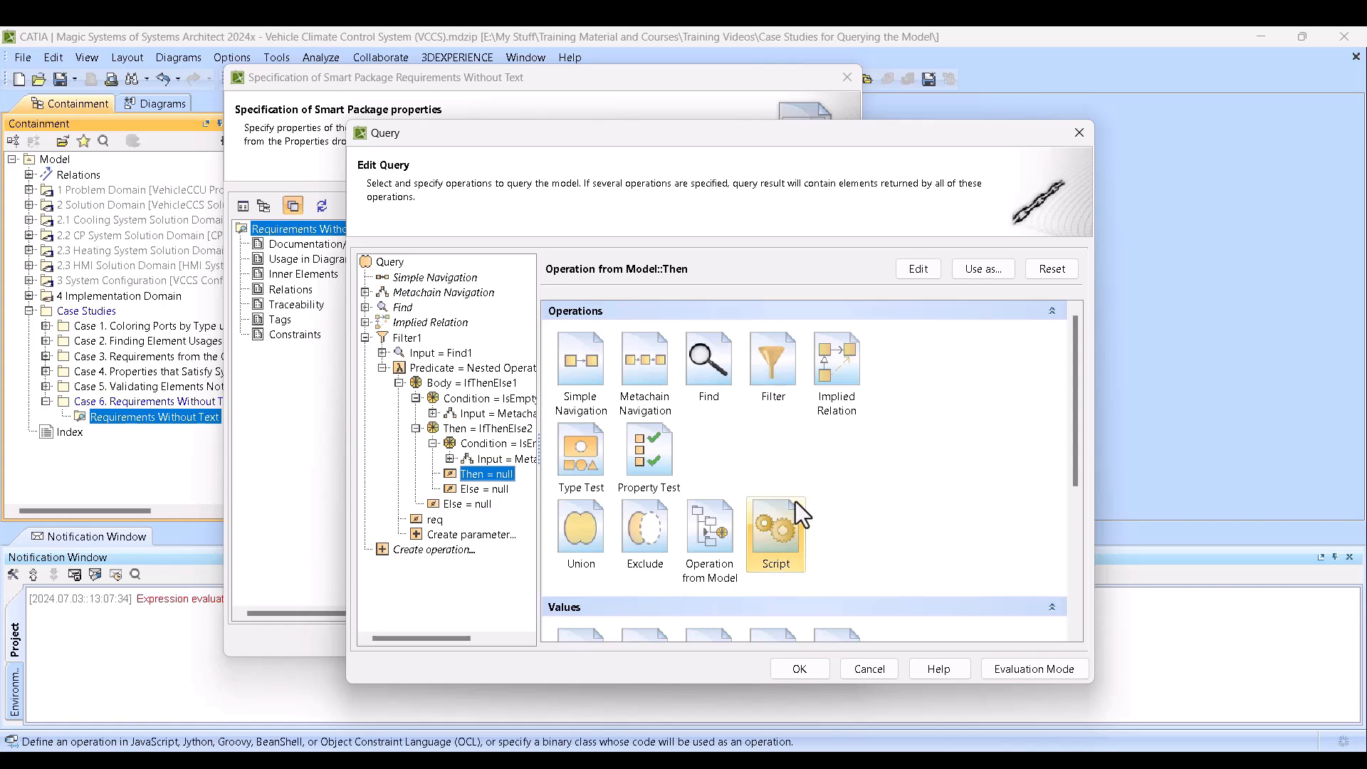
{"action": "scroll", "coordinate": [848, 495], "scroll_direction": "down", "scroll_amount": 3}
{"action": "left_click", "coordinate": [710, 580]}
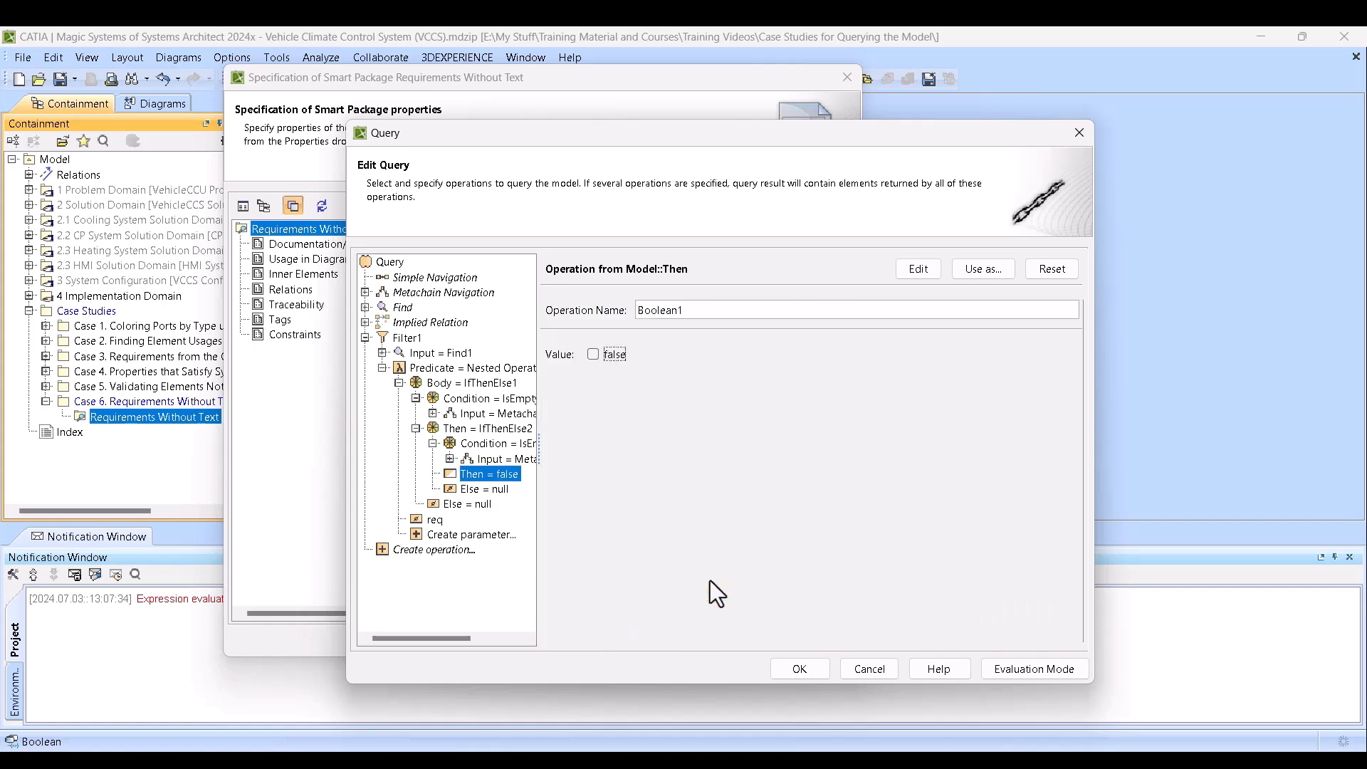
{"action": "left_click", "coordinate": [592, 353]}
Set the inner IfThenElse operation's Else branch to a Script operation with Groovy as its language.
{"action": "left_click", "coordinate": [469, 505]}
{"action": "left_click", "coordinate": [483, 489]}
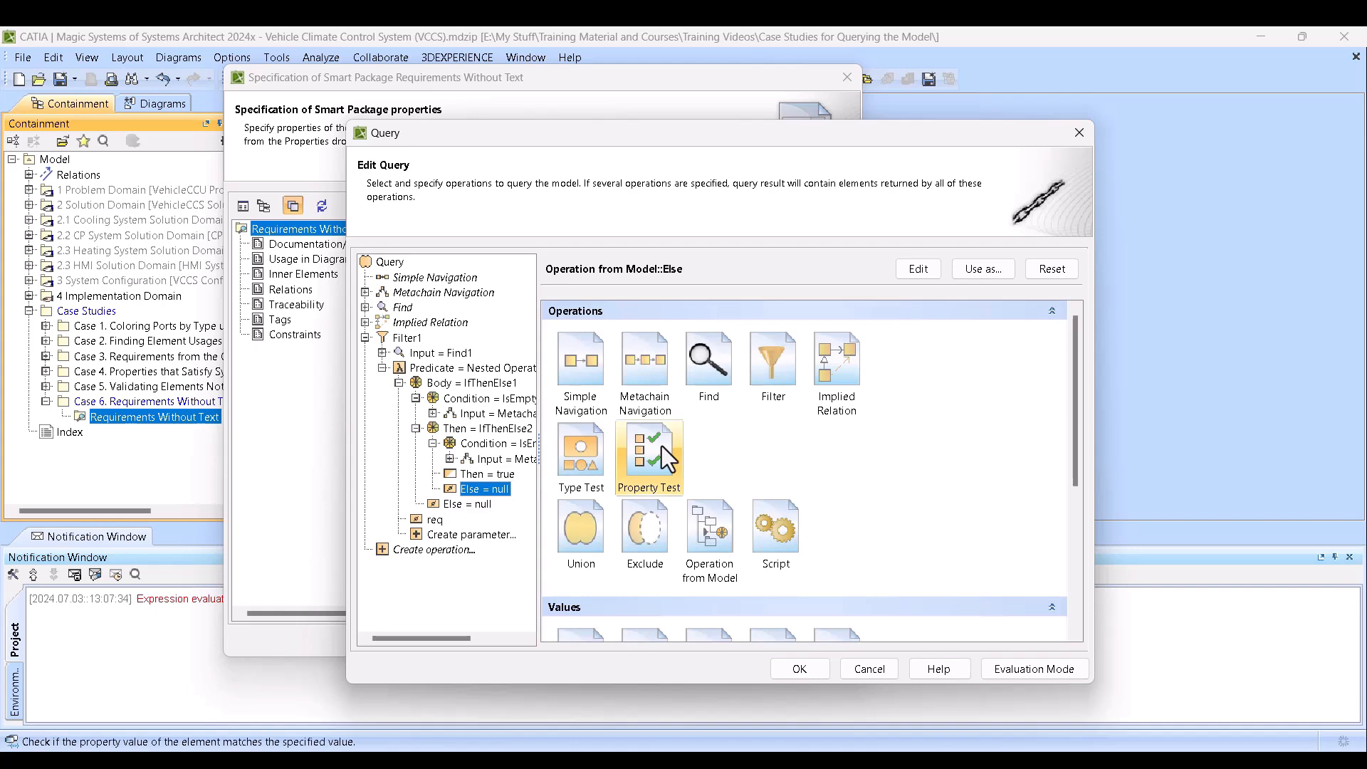
{"action": "left_click", "coordinate": [772, 529]}
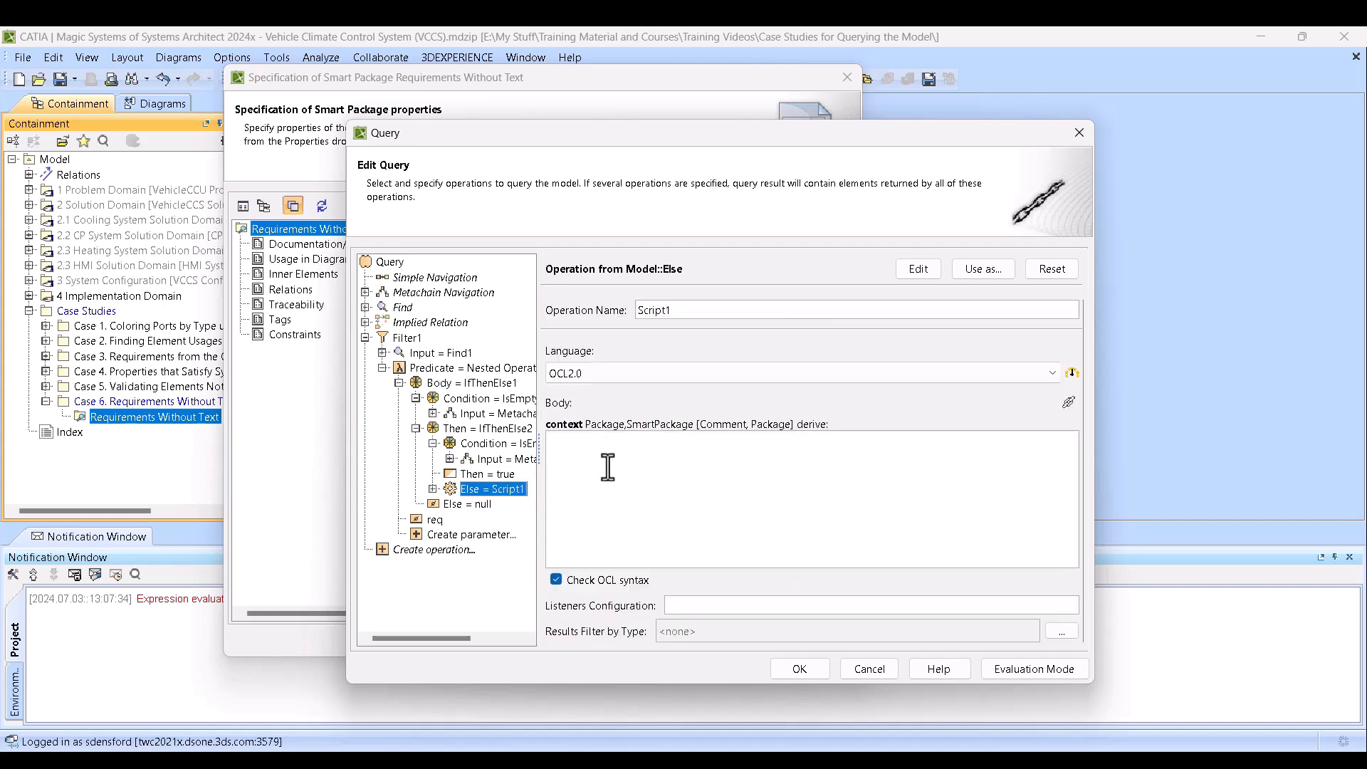
{"action": "left_click", "coordinate": [628, 377]}
{"action": "left_click", "coordinate": [605, 407]}
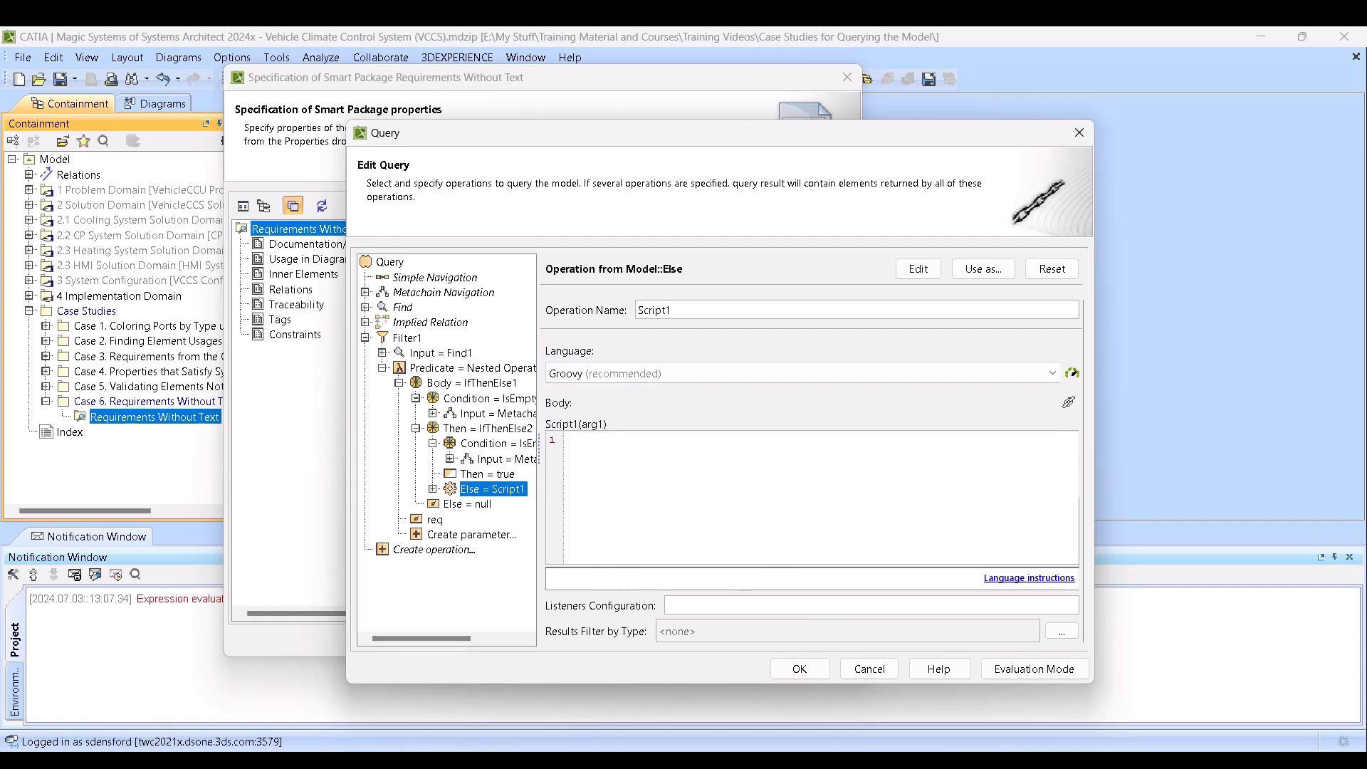
Copy the script text.size() > 0 ? text.iterator().next().trim().length() == 0 : false ; from the Case 6 instructions in the browser into the Script body.
{"action": "key", "text": "alt+Tab"}
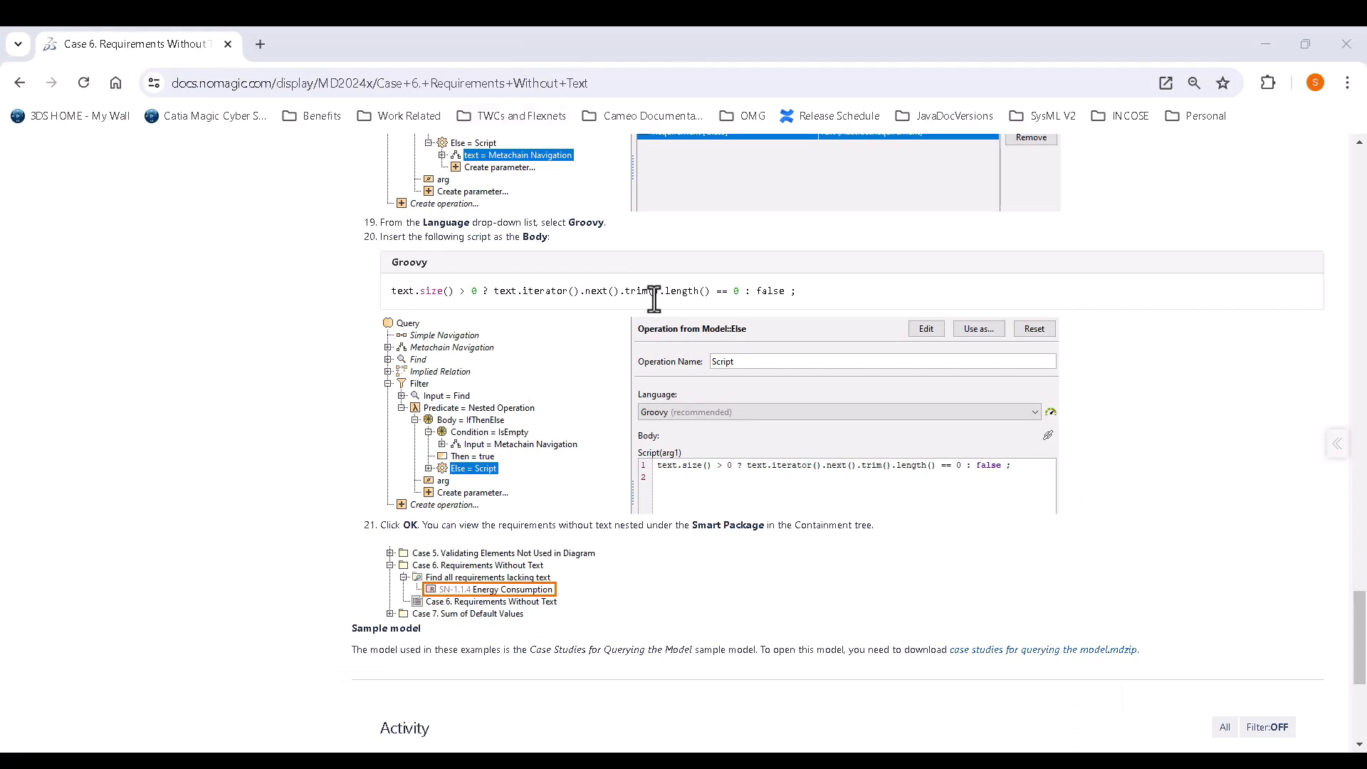
{"action": "left_click_drag", "start_coordinate": [803, 293], "coordinate": [387, 294]}
{"action": "key", "text": "ctrl+c"}
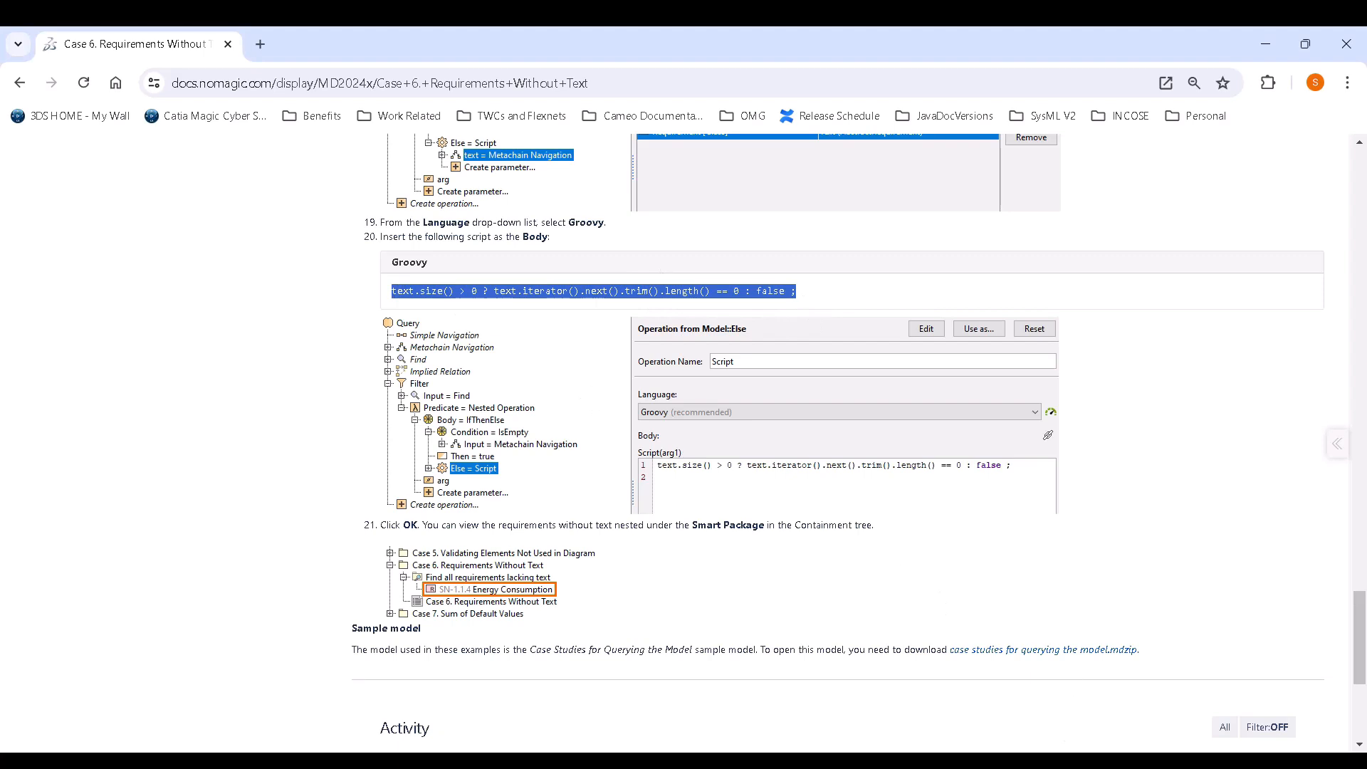
{"action": "key", "text": "alt+Tab"}
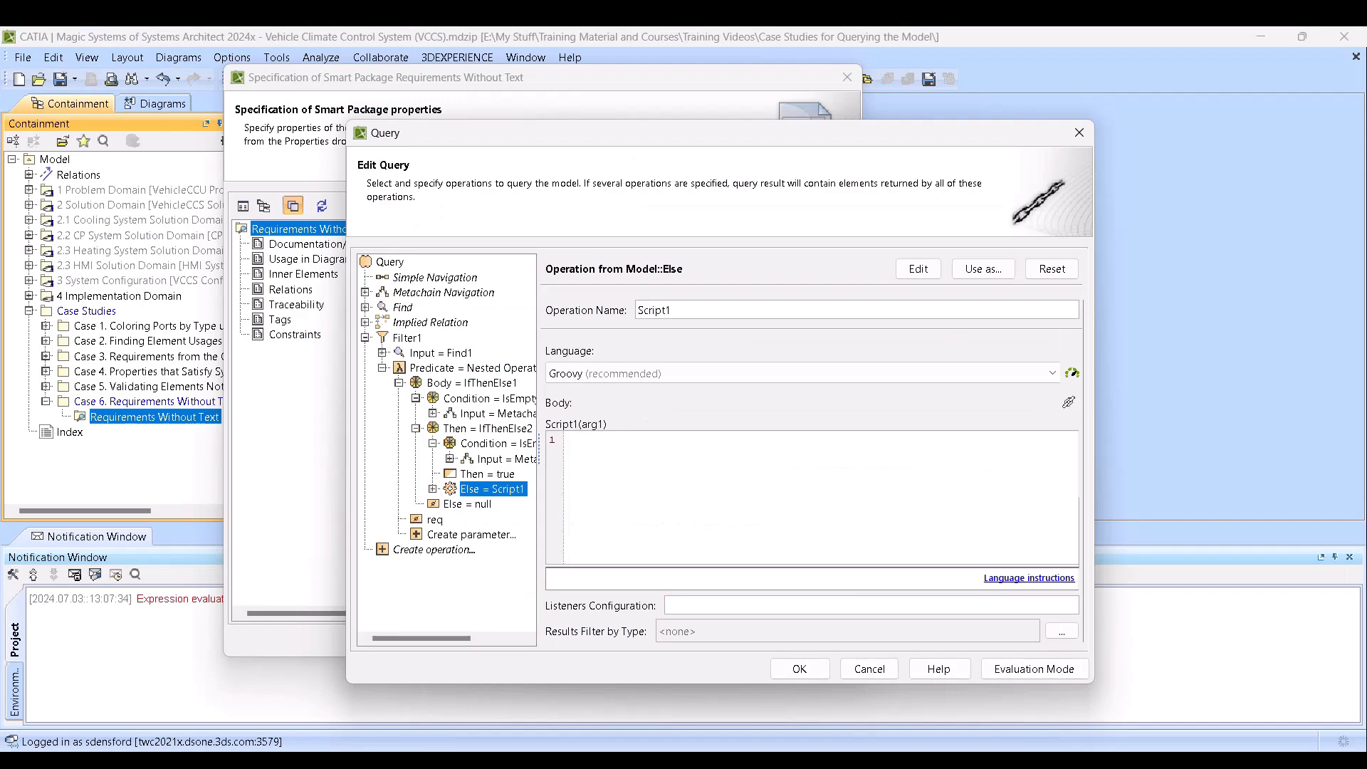
{"action": "left_click", "coordinate": [665, 458]}
{"action": "key", "text": "ctrl+v"}
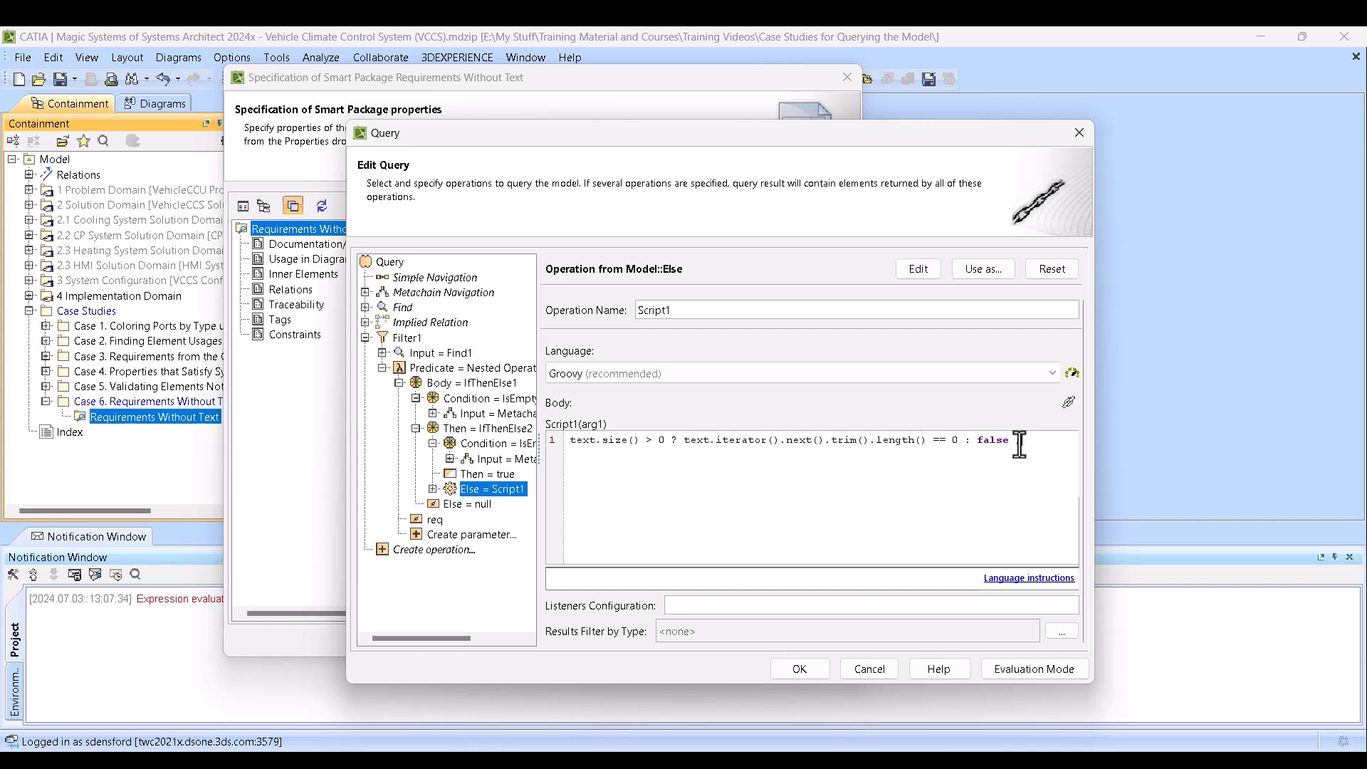
Reset the script's arg1 parameter and make it a Metachain Navigation with one new navigation row.
{"action": "left_click", "coordinate": [432, 491]}
{"action": "left_click", "coordinate": [499, 503]}
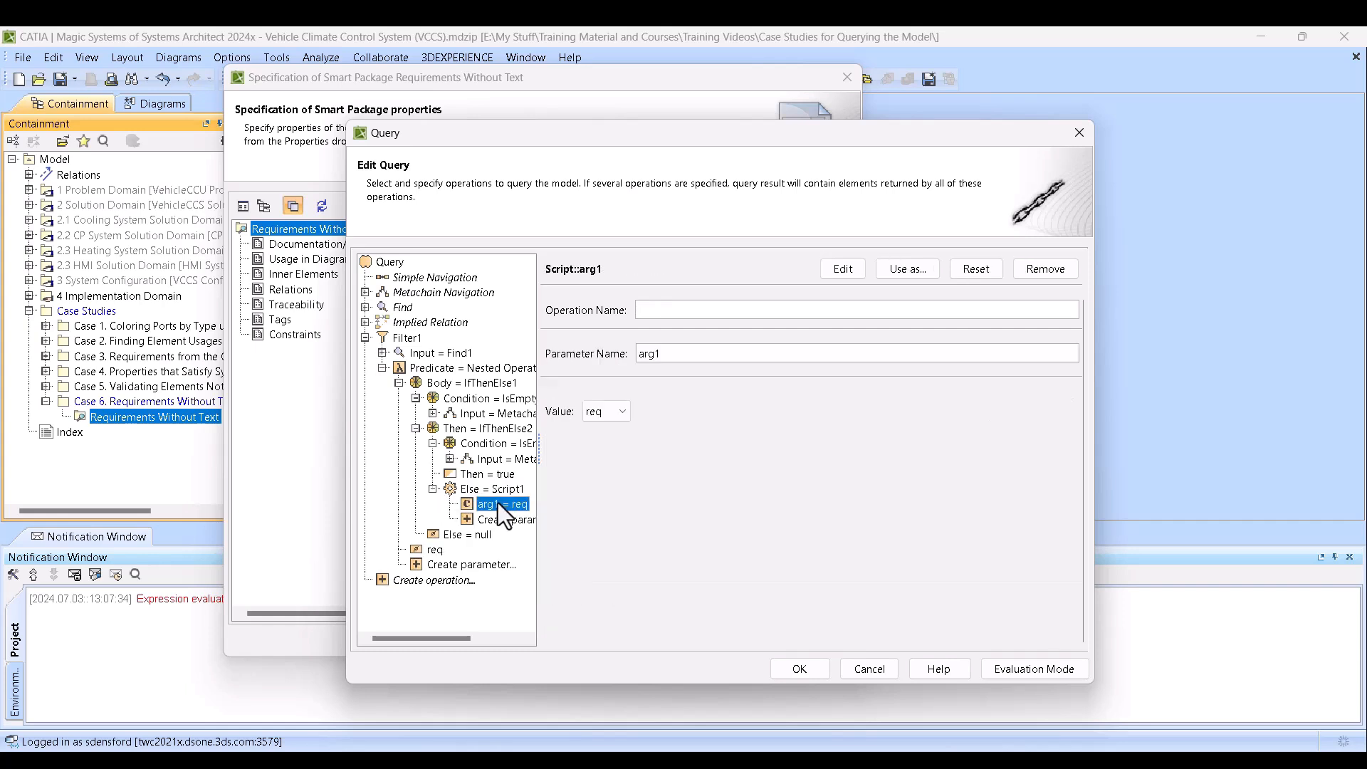
{"action": "left_click", "coordinate": [493, 489]}
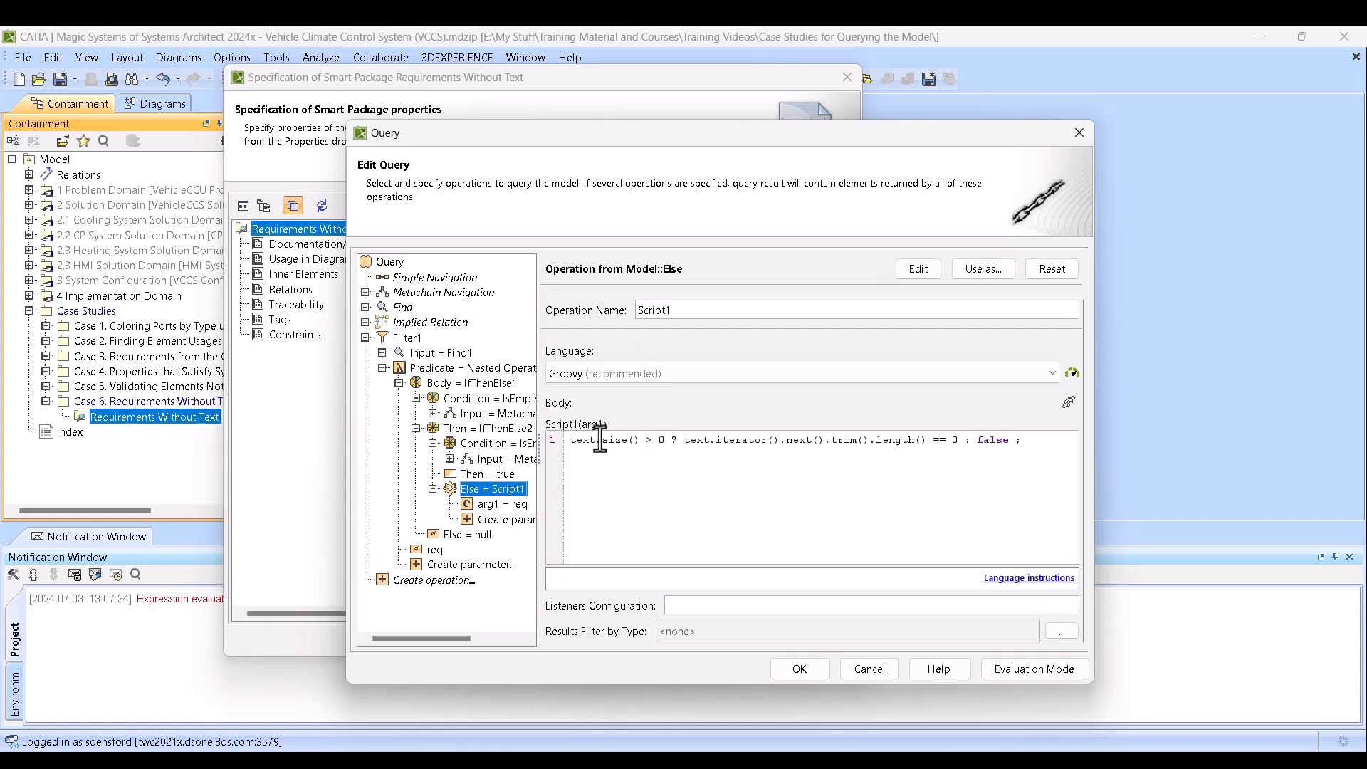
{"action": "left_click", "coordinate": [490, 504]}
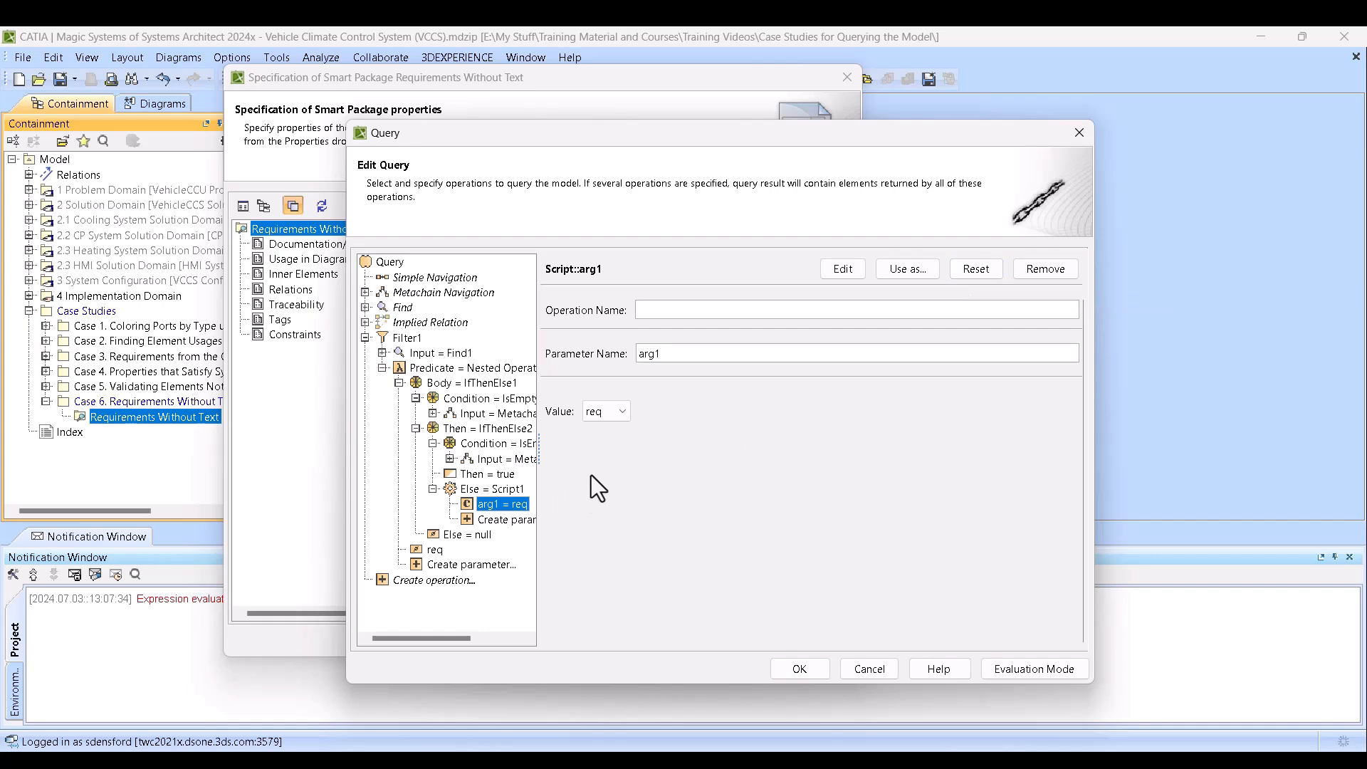
{"action": "left_click", "coordinate": [977, 269]}
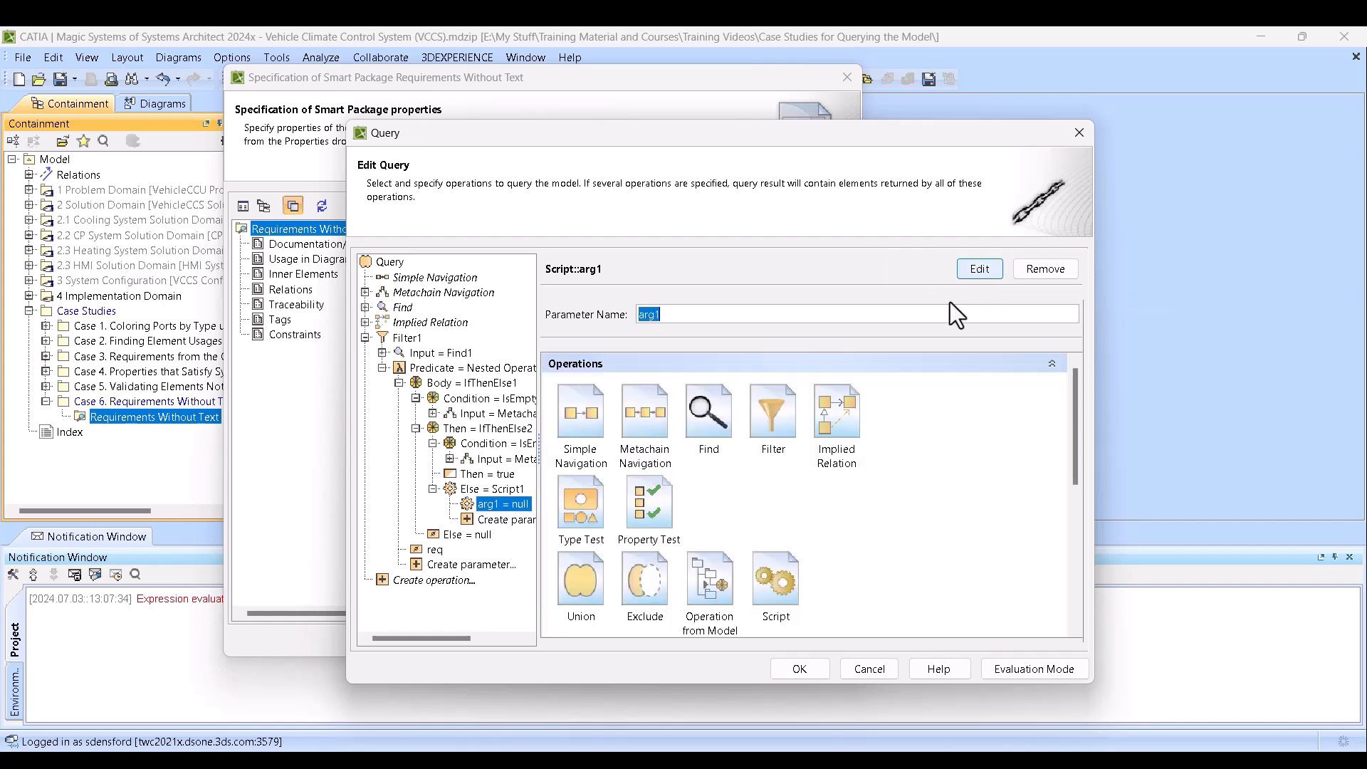
{"action": "left_click", "coordinate": [669, 412]}
{"action": "left_click", "coordinate": [1036, 406]}
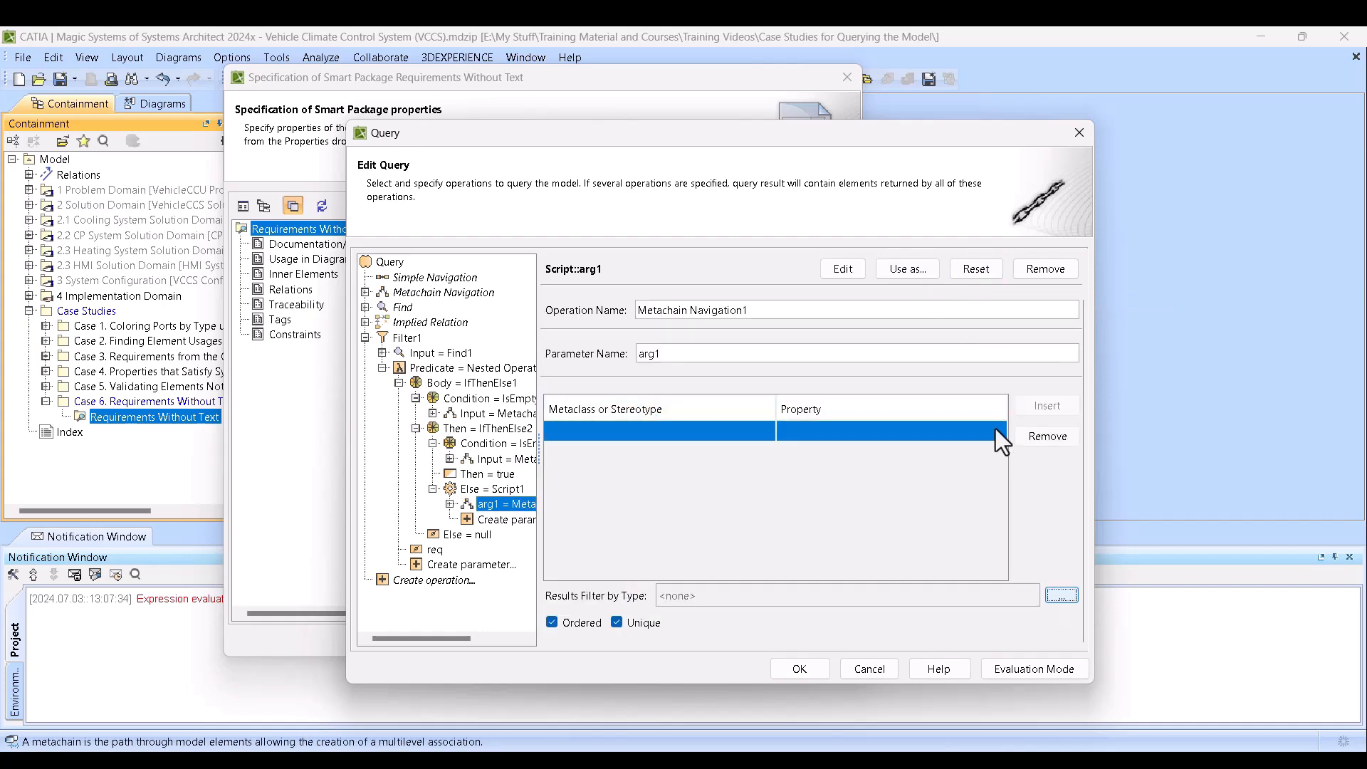
Define the script parameter's navigation from AbstractRequirement [NamedElement] through the Text (AbstractRequirement) property.
{"action": "left_click", "coordinate": [673, 429]}
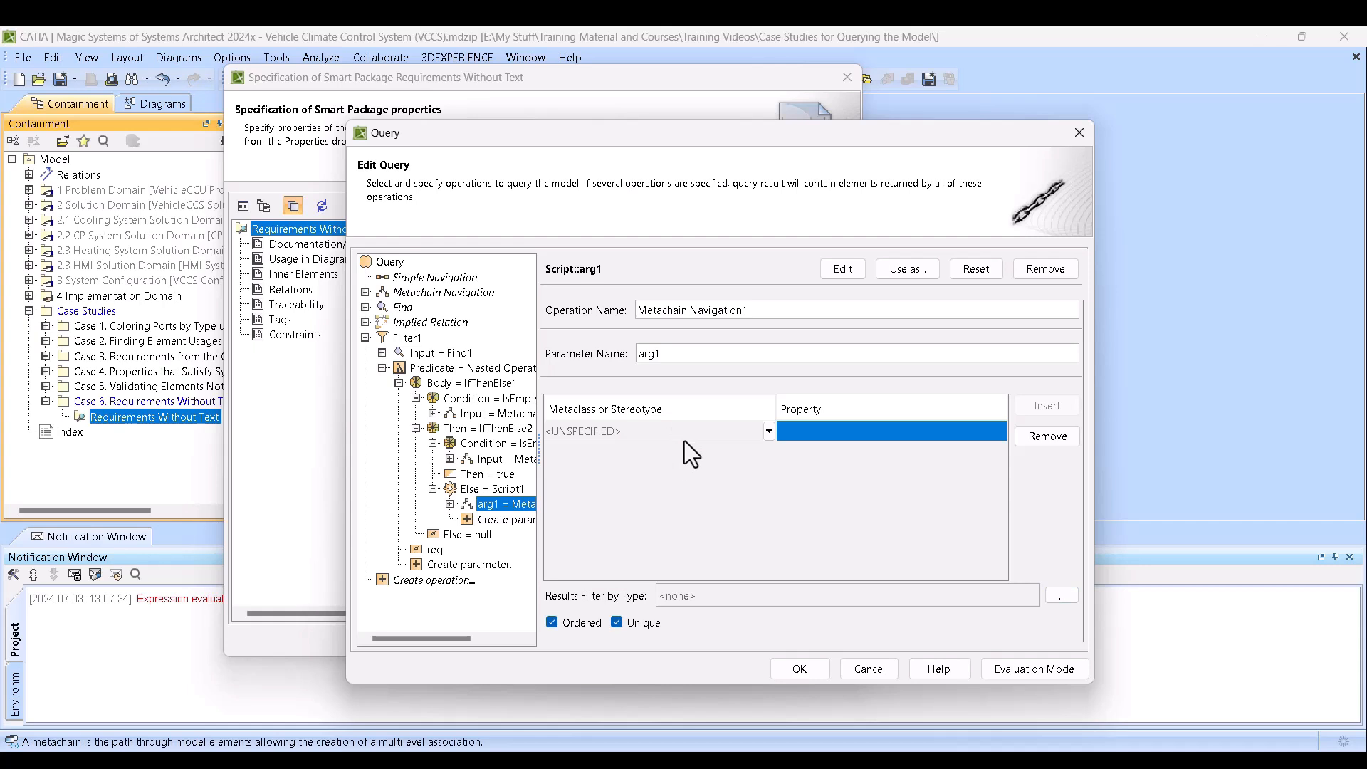
{"action": "left_click", "coordinate": [694, 433]}
{"action": "type", "text": "ab"}
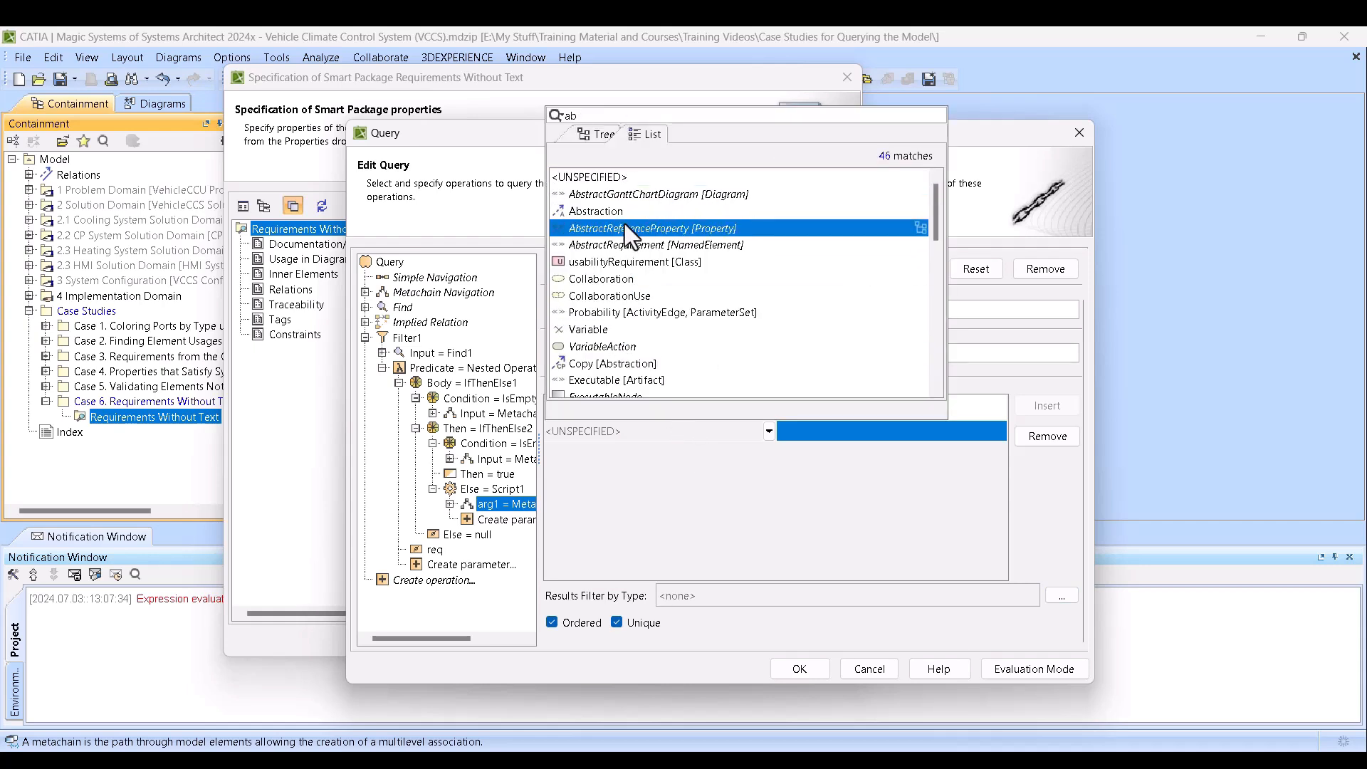
{"action": "left_click", "coordinate": [626, 245]}
{"action": "left_click", "coordinate": [856, 435]}
{"action": "left_click", "coordinate": [861, 433]}
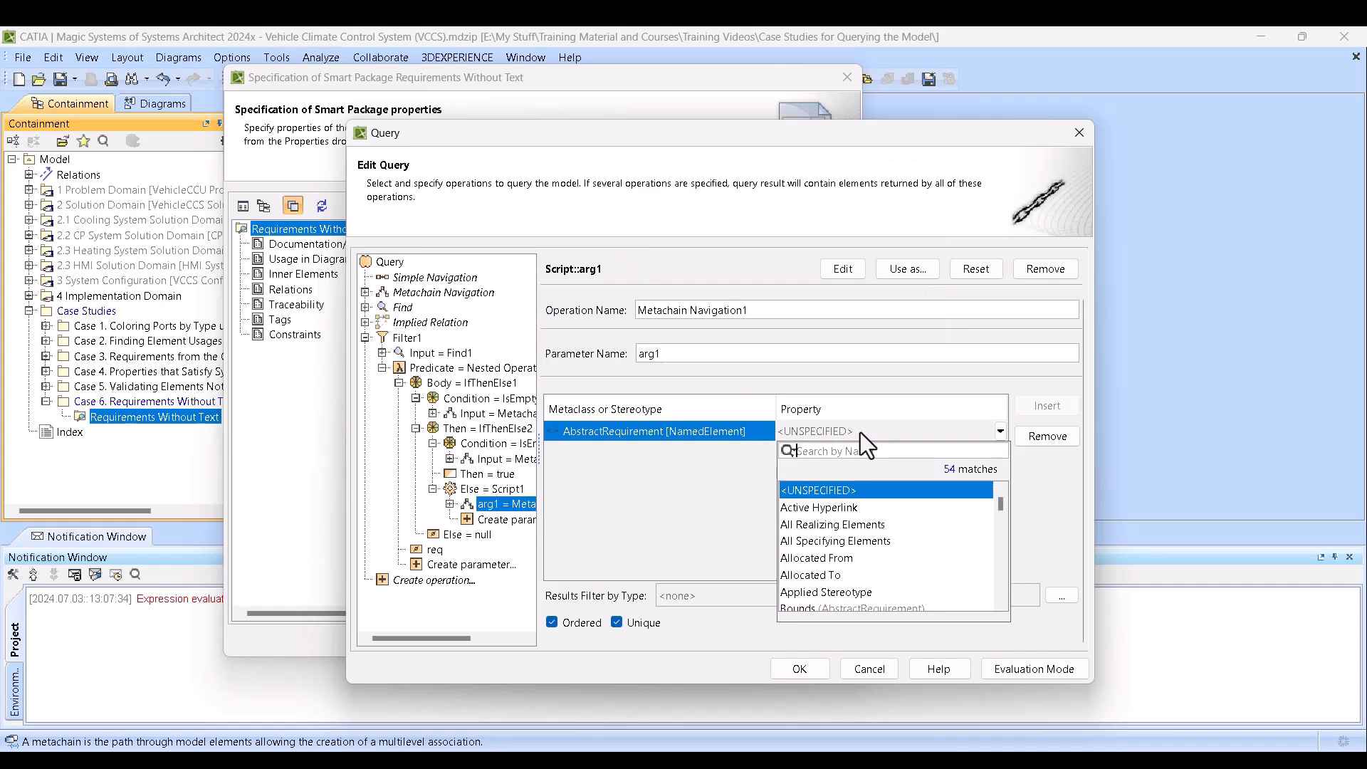
{"action": "type", "text": "text"}
{"action": "left_click", "coordinate": [813, 507]}
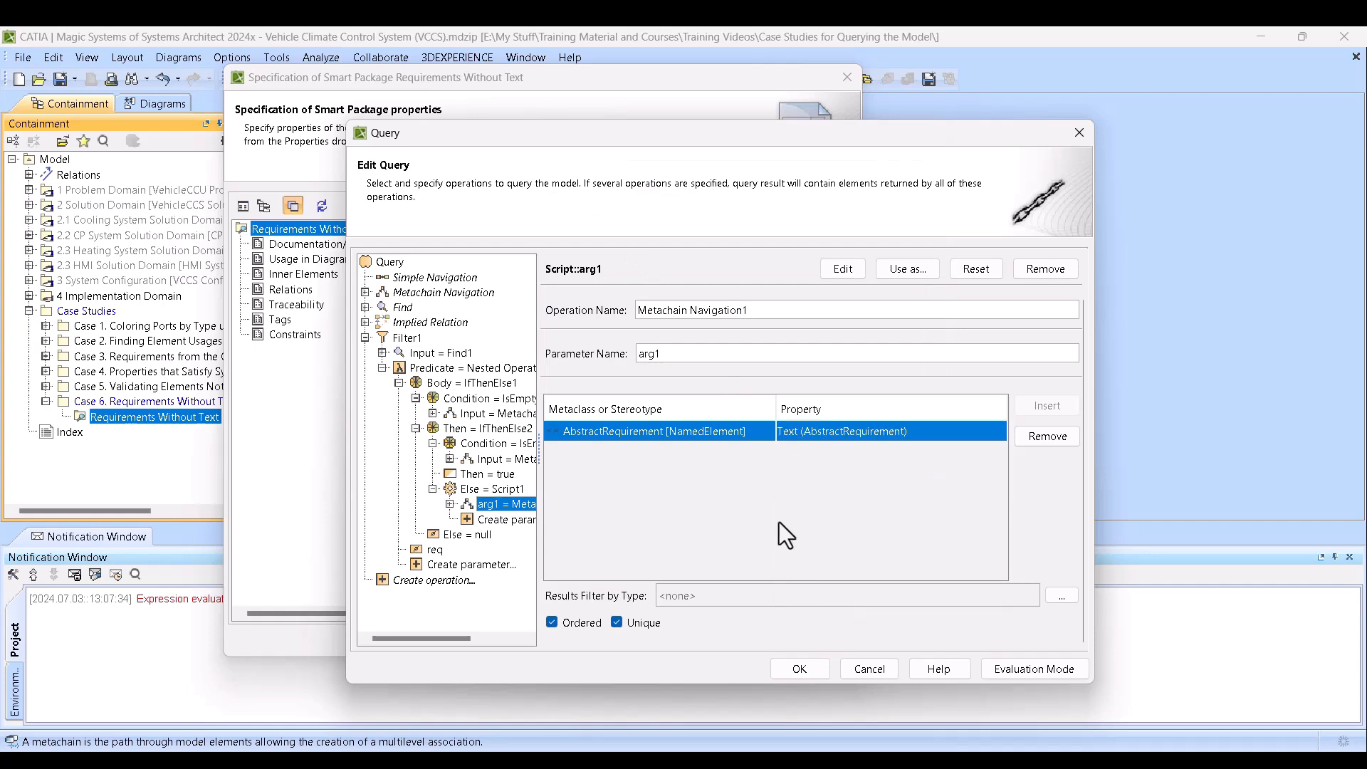
Rename the script's arg1 parameter to text and check its context and the script's signature.
{"action": "double_click", "coordinate": [666, 354]}
{"action": "type", "text": "text"}
{"action": "left_click", "coordinate": [450, 503]}
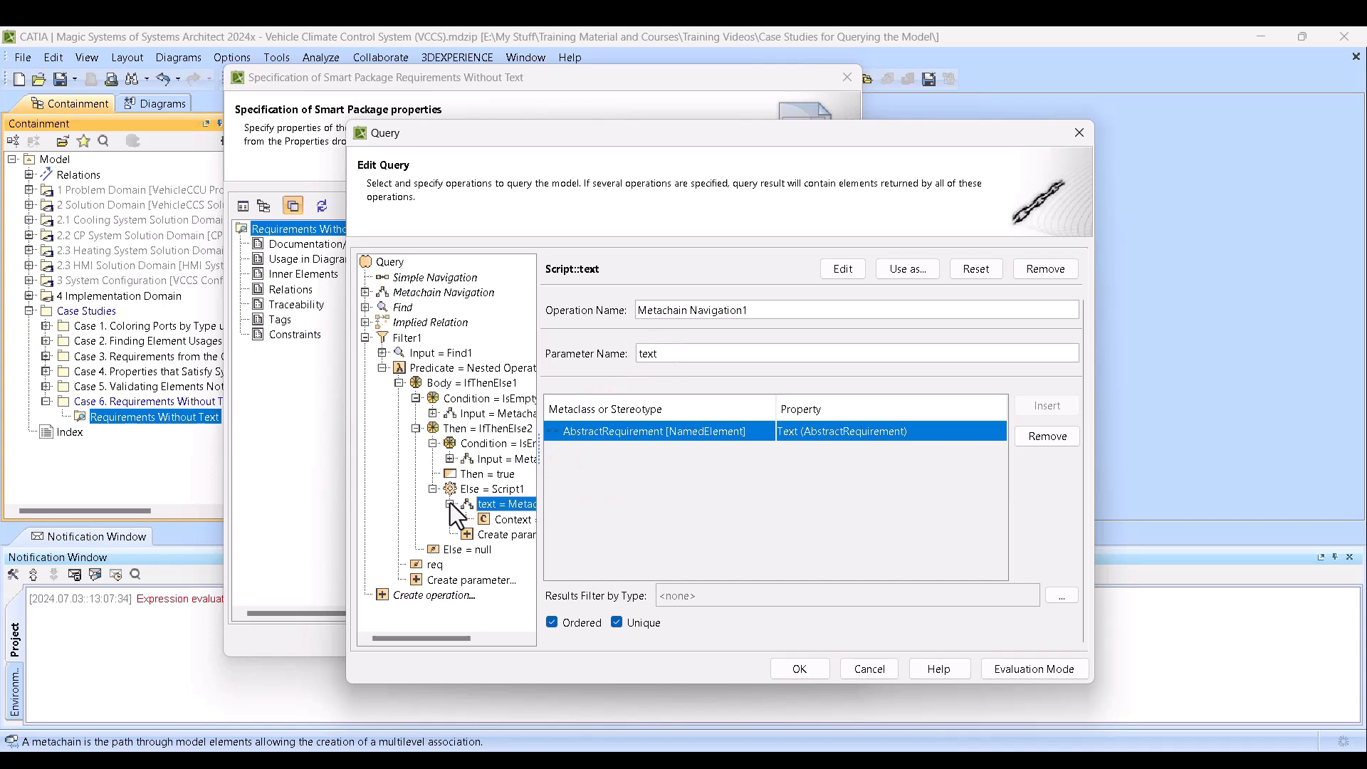
{"action": "left_click", "coordinate": [503, 518]}
{"action": "left_click", "coordinate": [493, 489]}
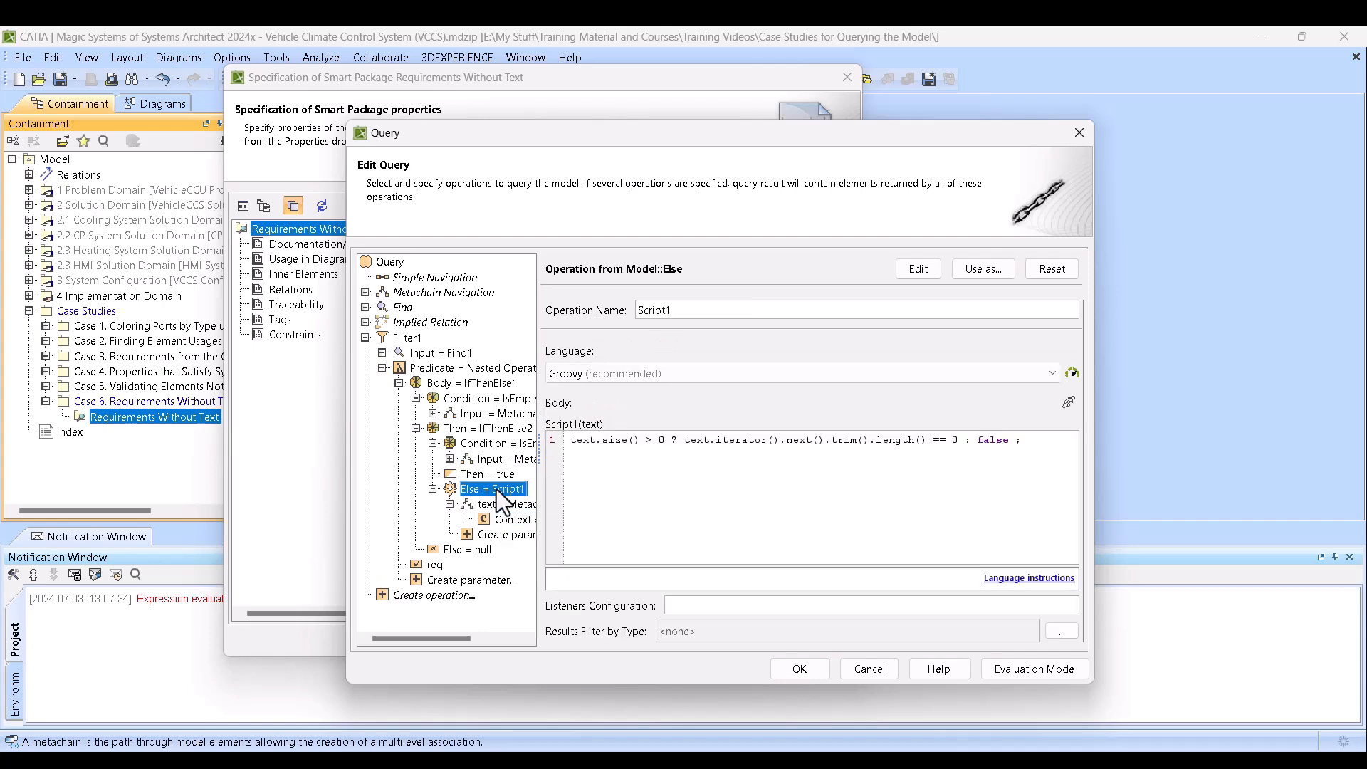
Set the outer IfThenElse operation's Else branch to a Boolean value of false and accept the query.
{"action": "left_click", "coordinate": [476, 549]}
{"action": "left_click", "coordinate": [433, 489]}
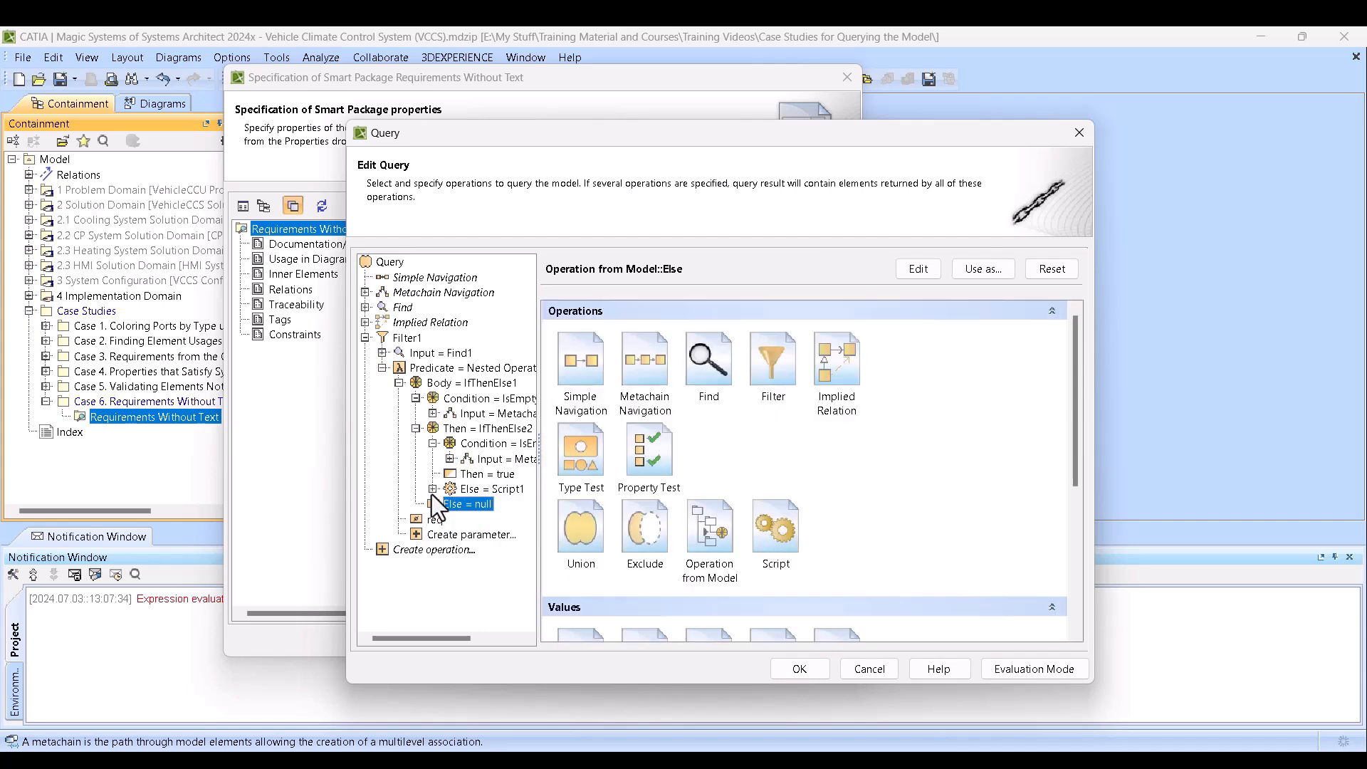
{"action": "left_click", "coordinate": [434, 443]}
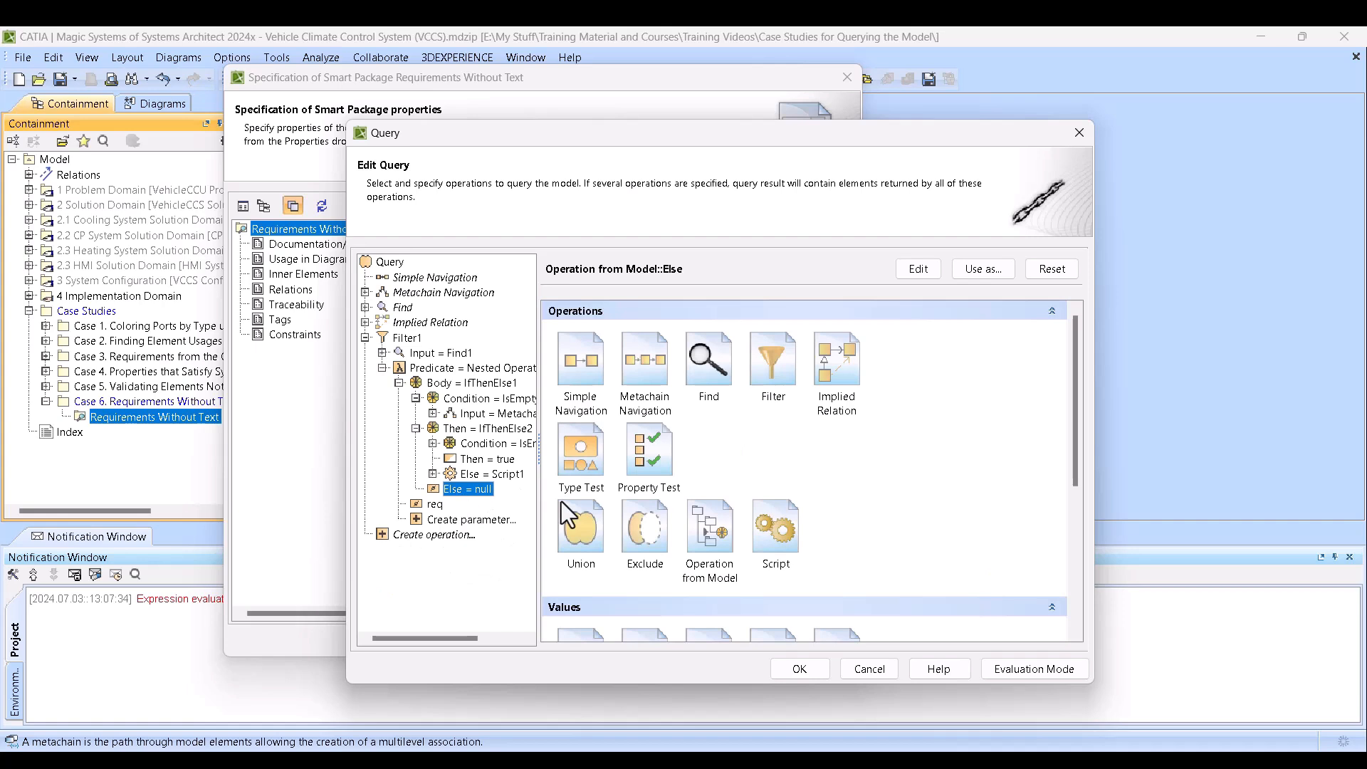
{"action": "scroll", "coordinate": [755, 559], "scroll_direction": "down", "scroll_amount": 3}
{"action": "left_click", "coordinate": [707, 574]}
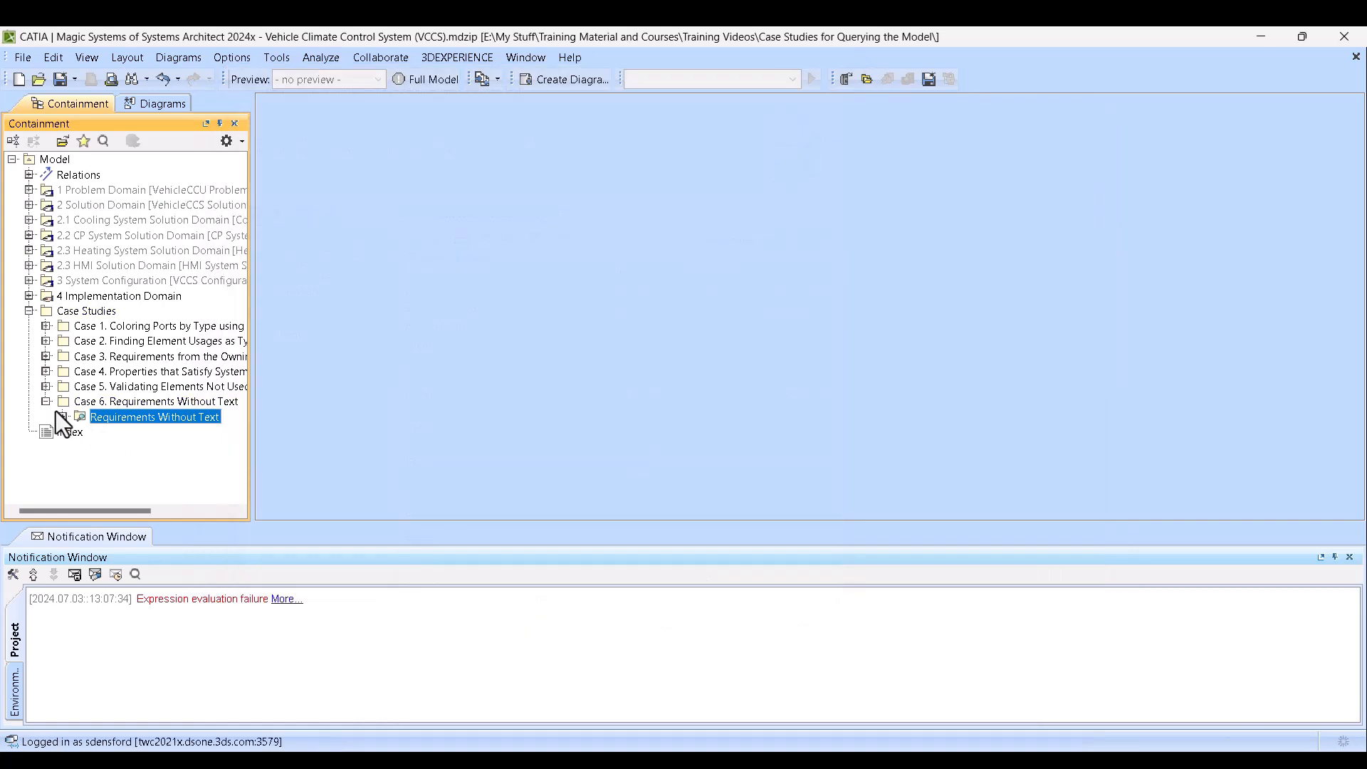
Examine the contents of the Requirements Without Text smart package and check the Text property of Req 1.
{"action": "left_click", "coordinate": [62, 416]}
{"action": "double_click", "coordinate": [126, 431]}
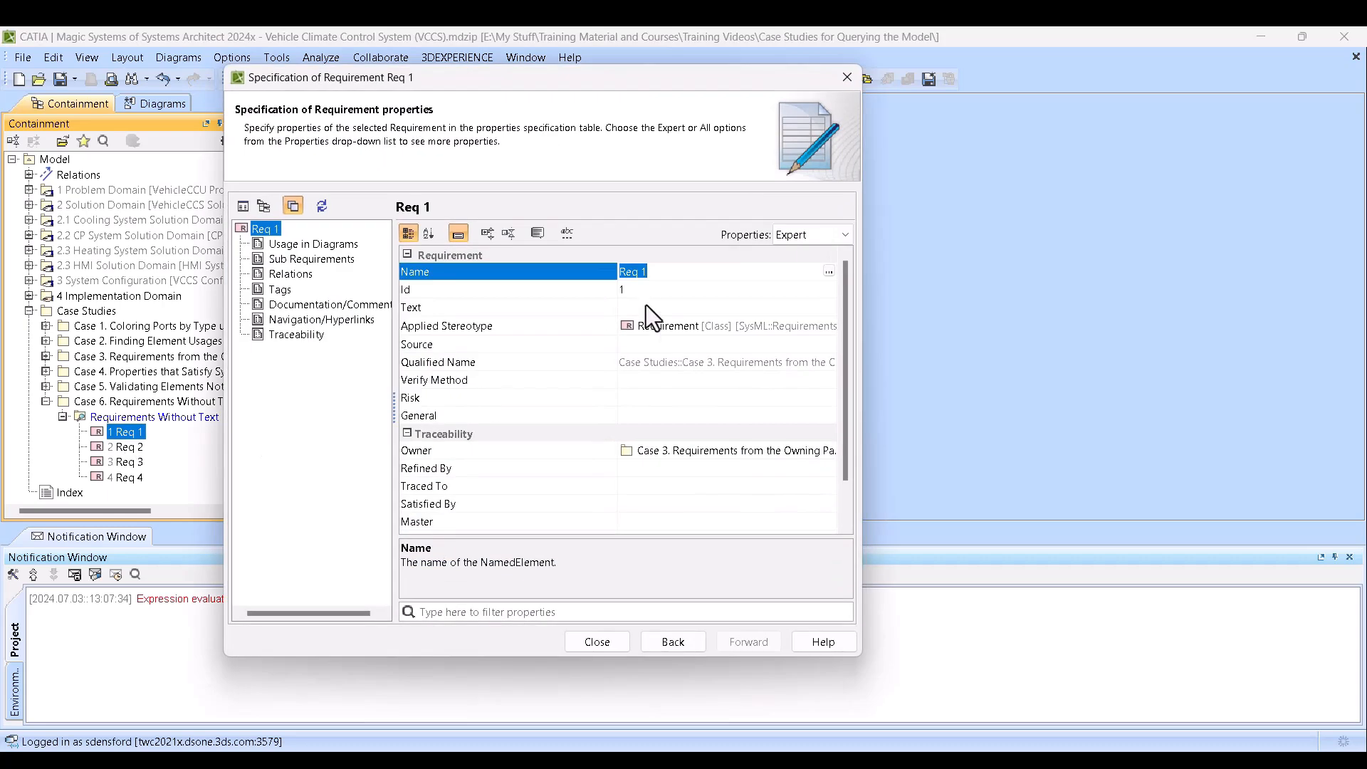
{"action": "left_click", "coordinate": [647, 306]}
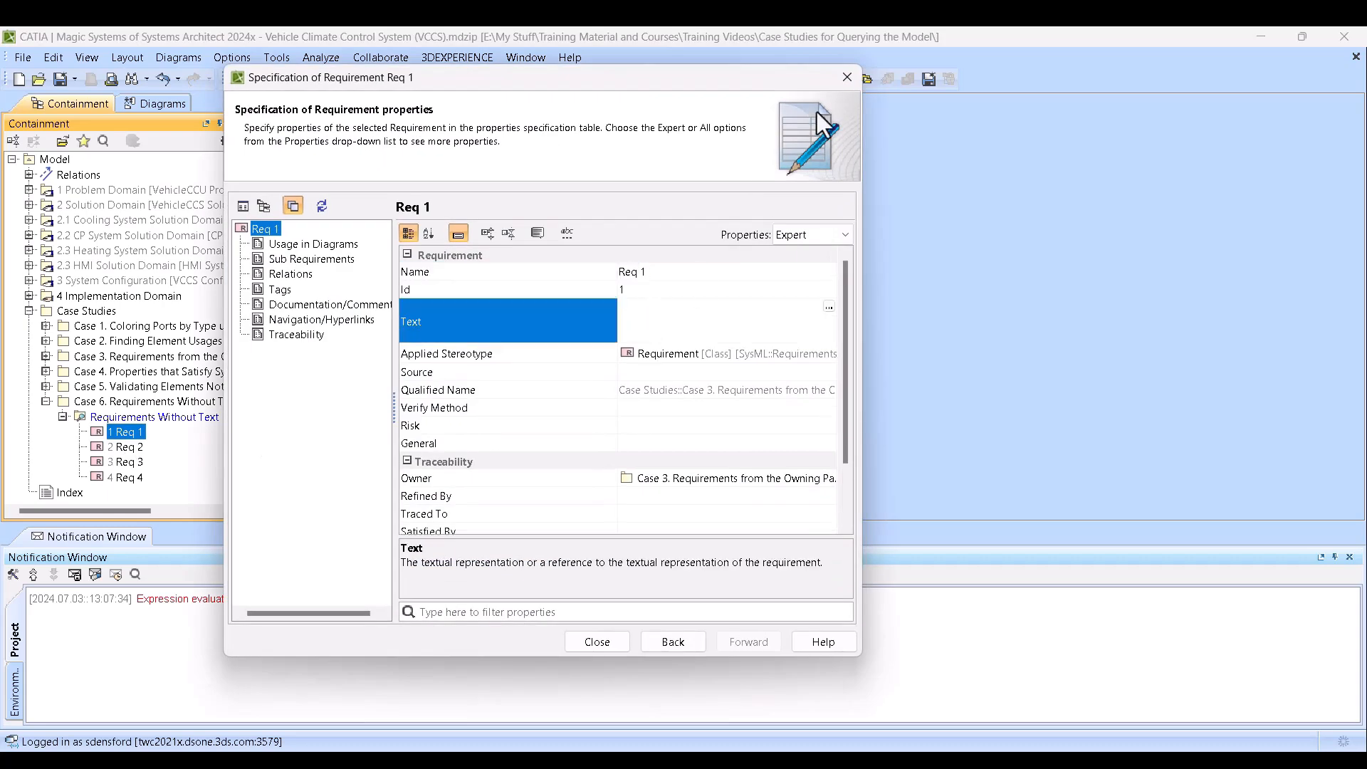
{"action": "left_click", "coordinate": [847, 79]}
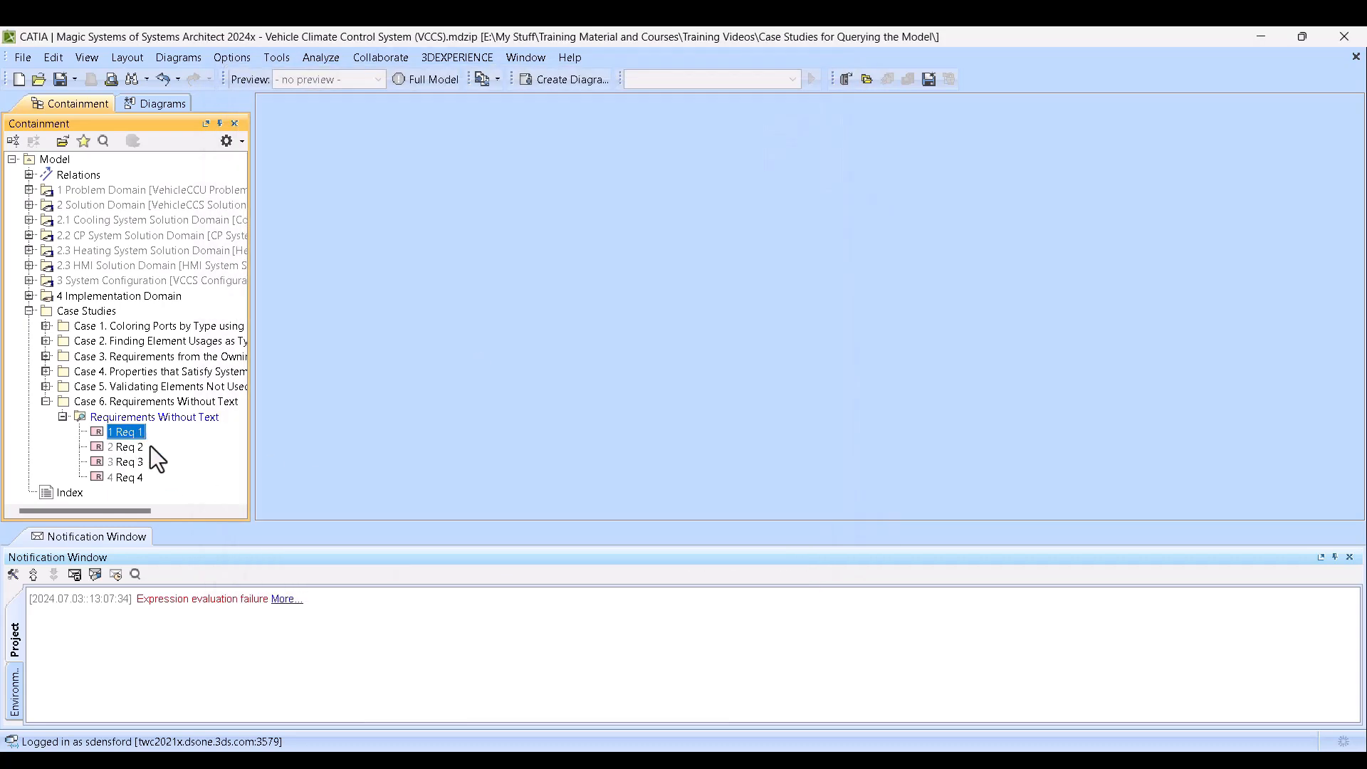
{"action": "right_click", "coordinate": [131, 437]}
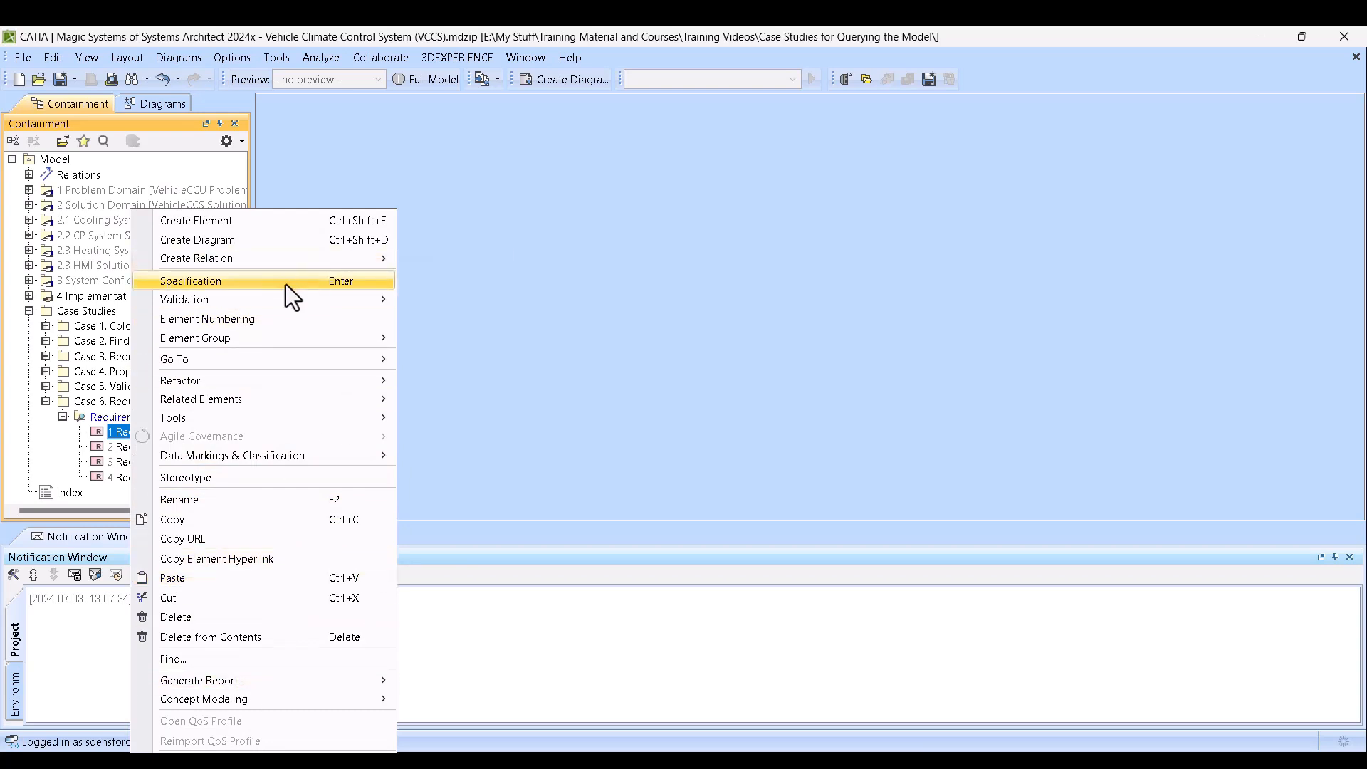
{"action": "left_click", "coordinate": [643, 282]}
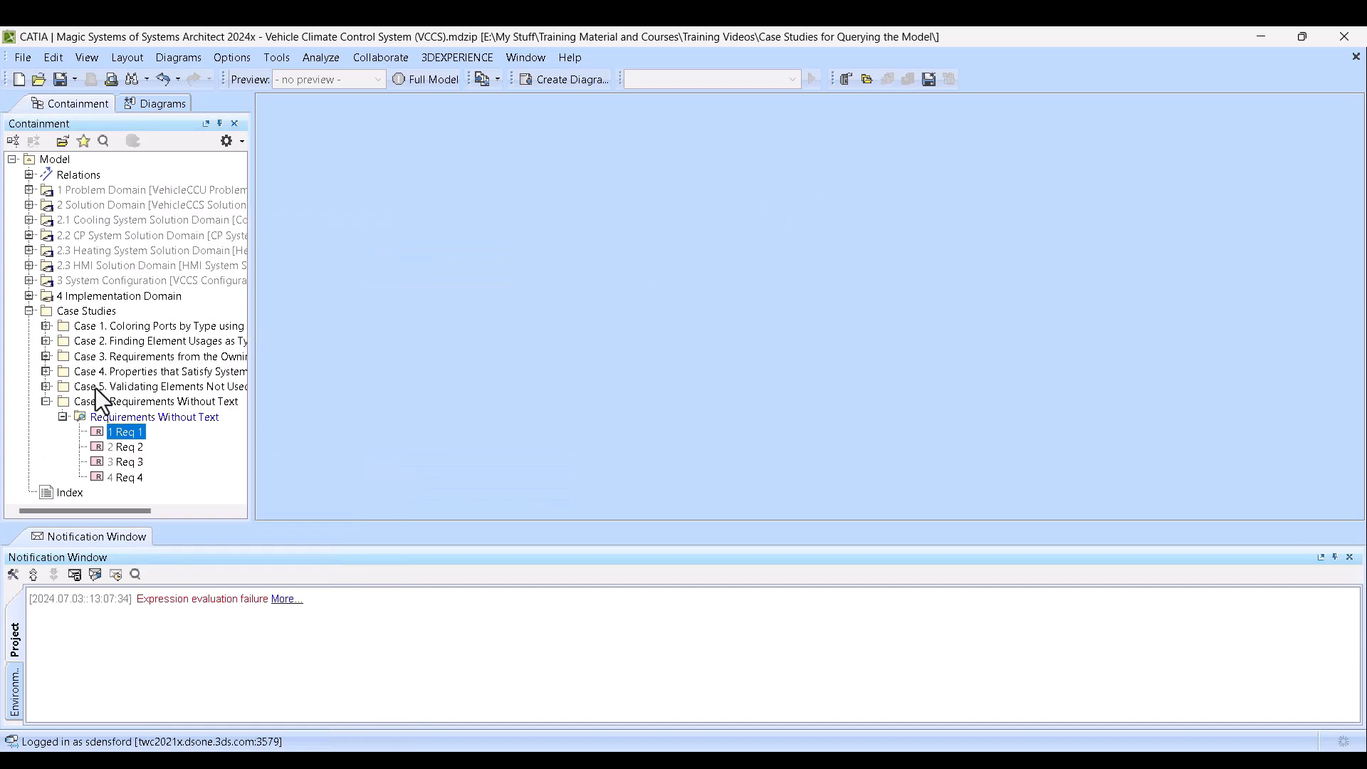
{"action": "left_click", "coordinate": [63, 417]}
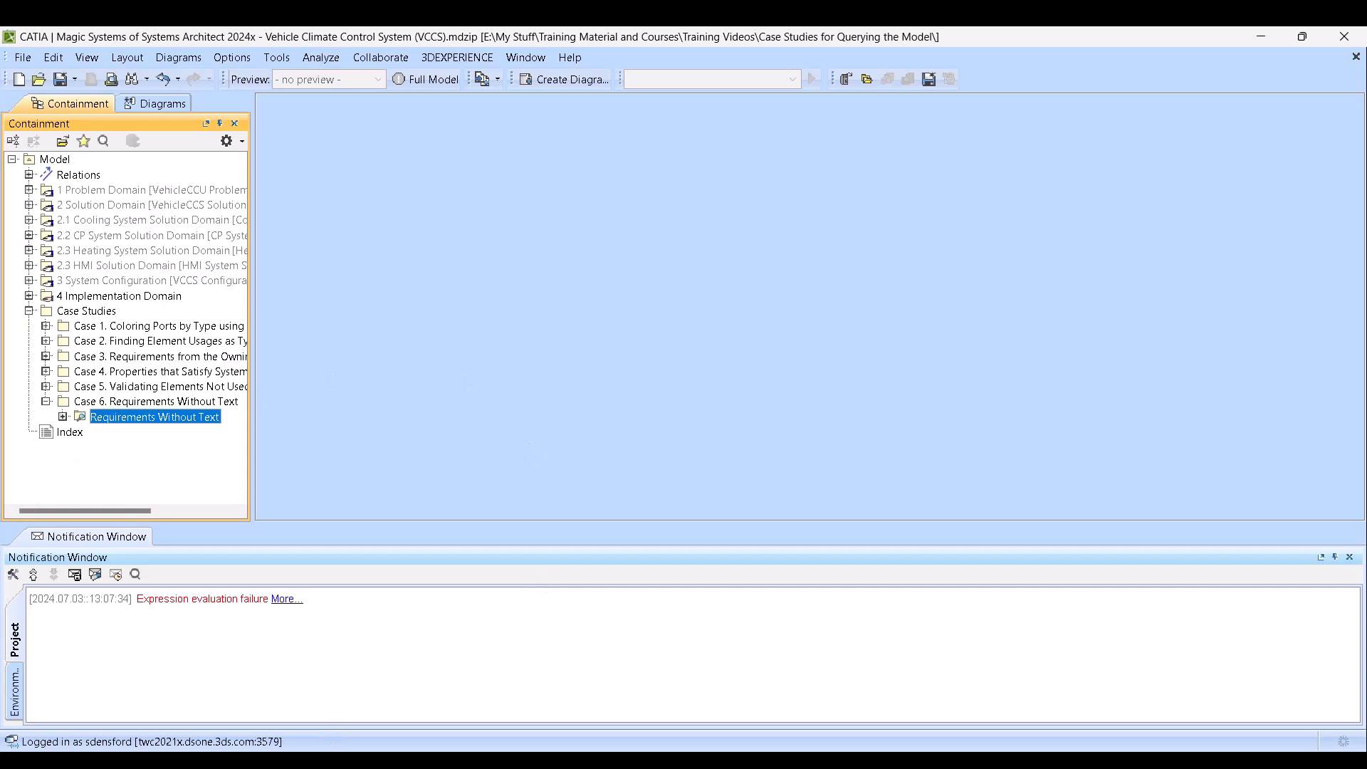